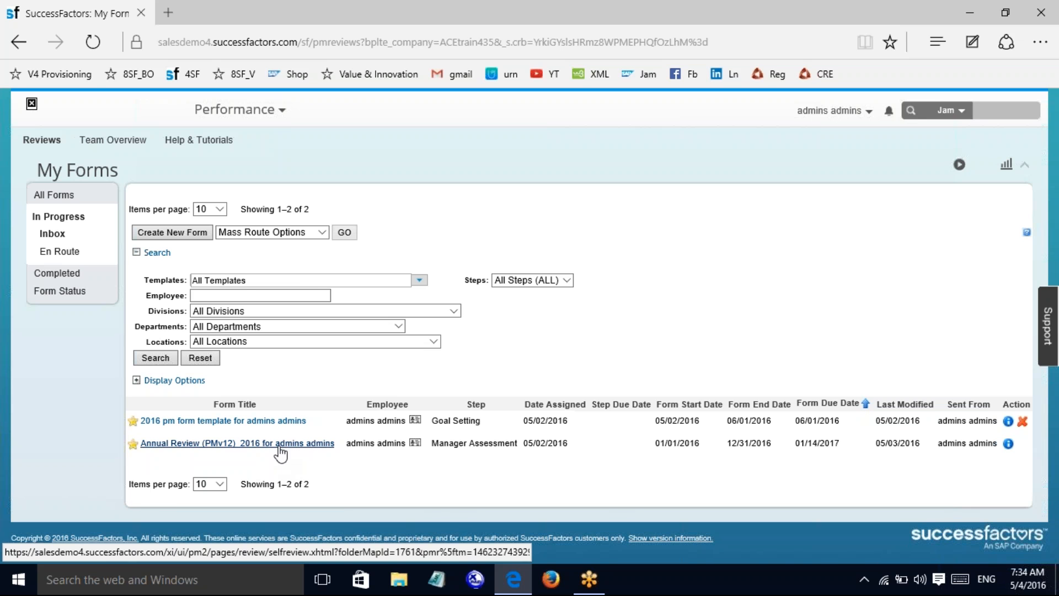
Step: Open the Annual Review (PMv12)_2016 form and scroll down to the Objectives overall comment
click(280, 448)
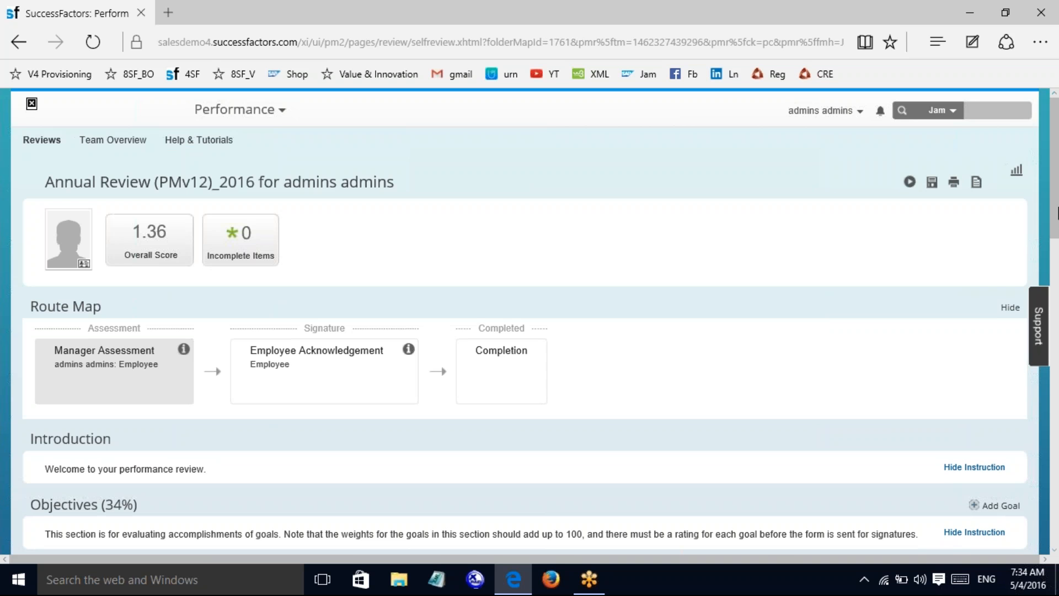
mouse_move(1057, 213)
mouse_down()
mouse_move(1029, 428)
mouse_move(1033, 480)
mouse_move(1056, 525)
mouse_move(1057, 227)
mouse_up()
drag(1057, 187, 1055, 358)
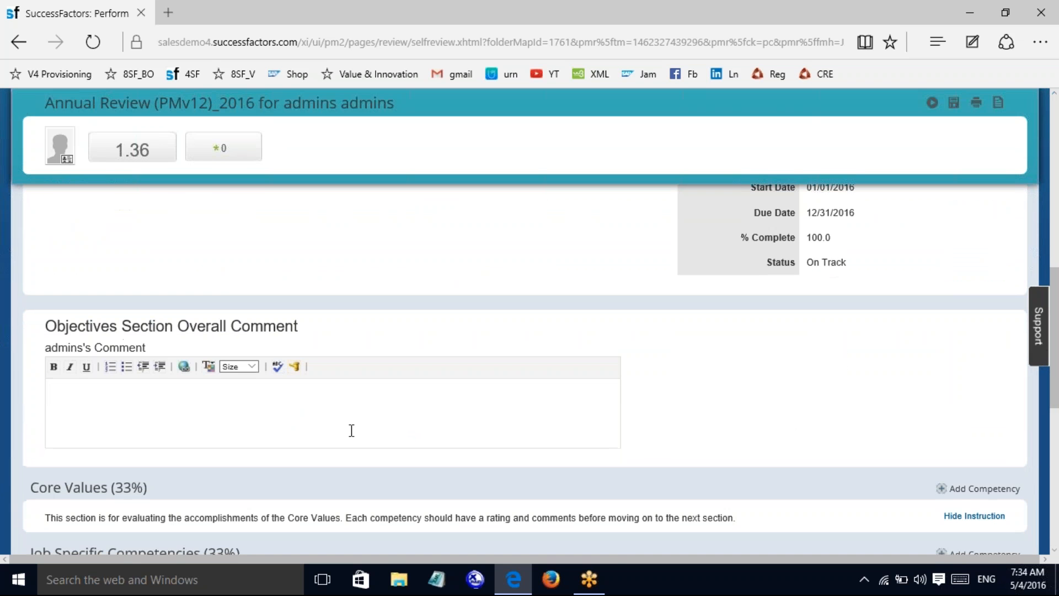
click(219, 406)
click(150, 405)
text(jlGKhkl)
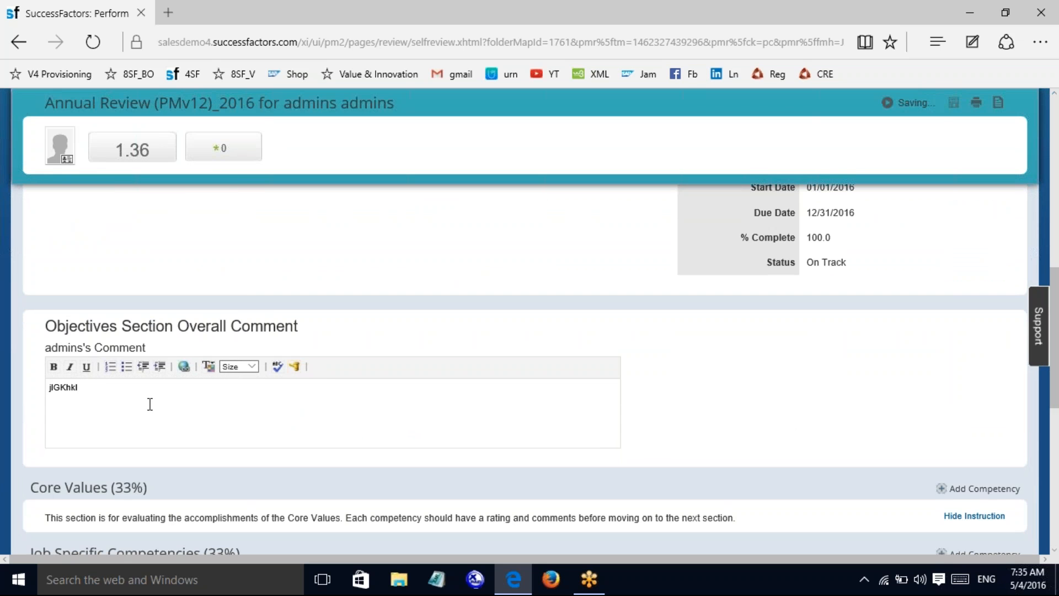
key(BackSpace)
key(BackSpace)
key(BackSpace)
key(BackSpace)
key(BackSpace)
key(BackSpace)
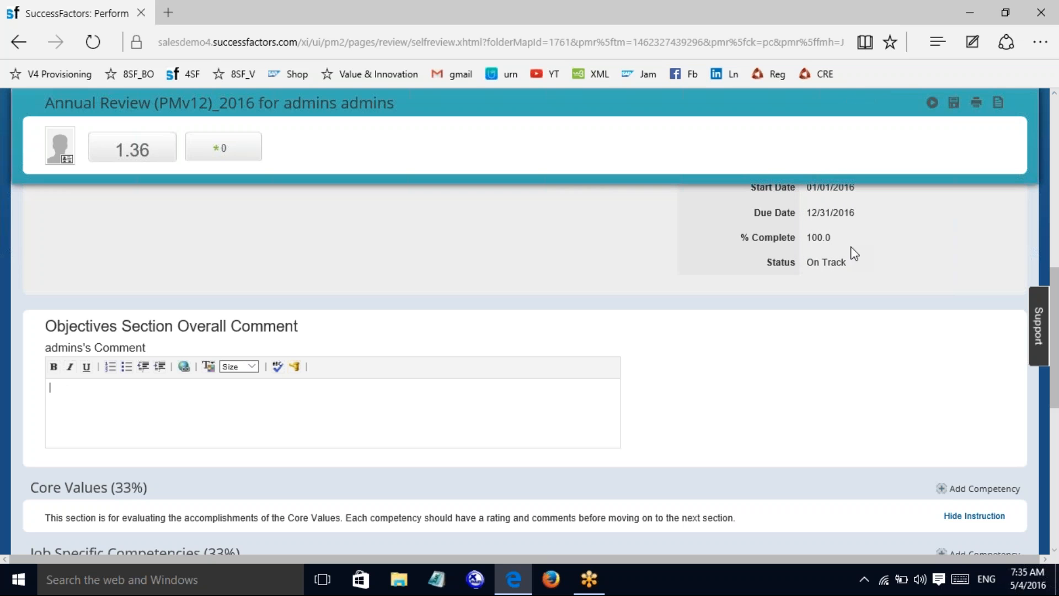
drag(1054, 356, 1056, 252)
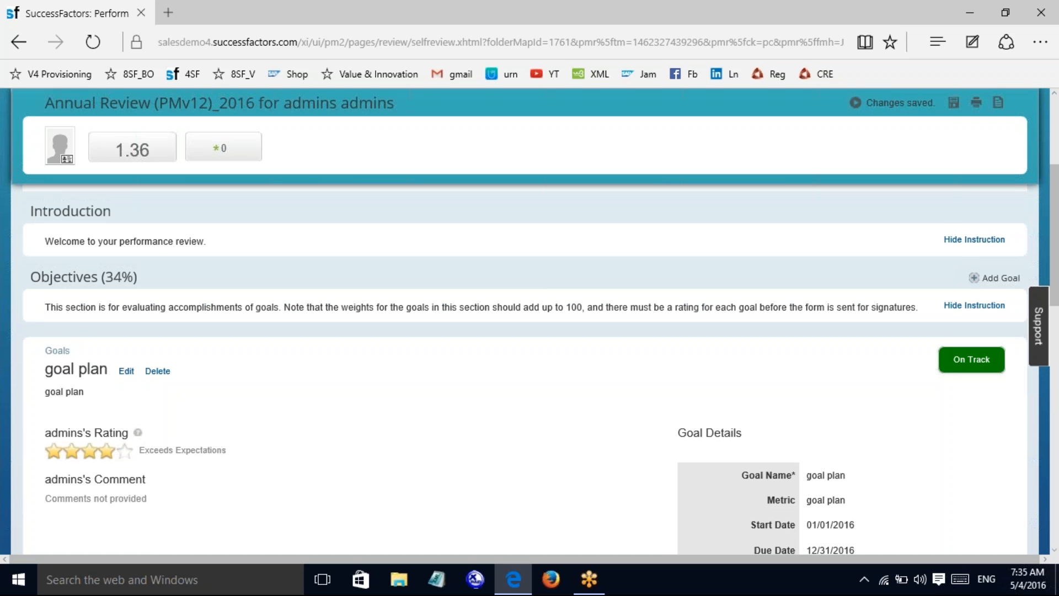
Step: Start a new Personal Goal through Add Goal, then cancel it without saving
click(987, 279)
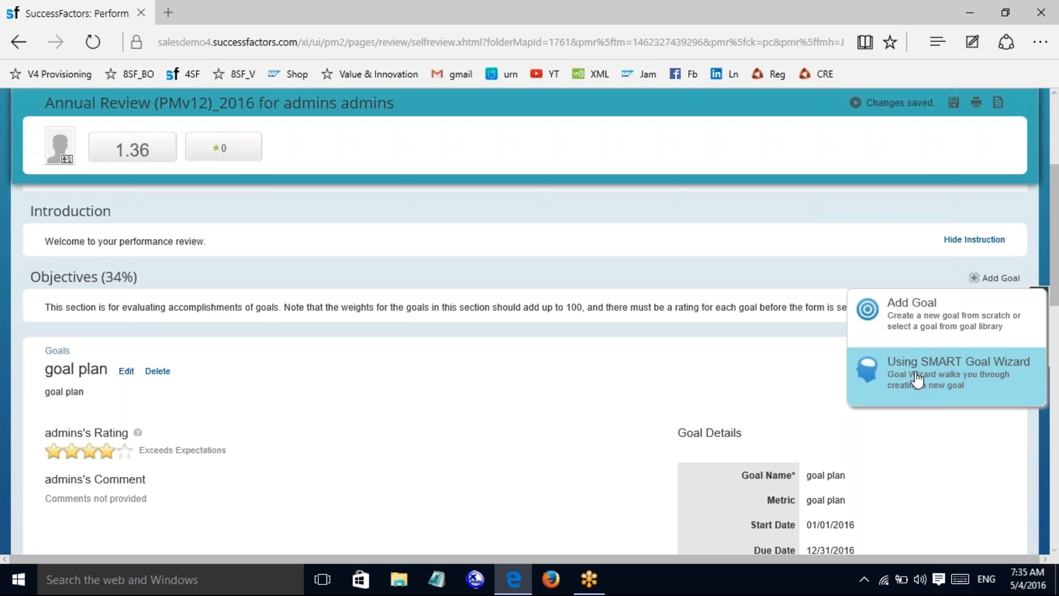
click(921, 334)
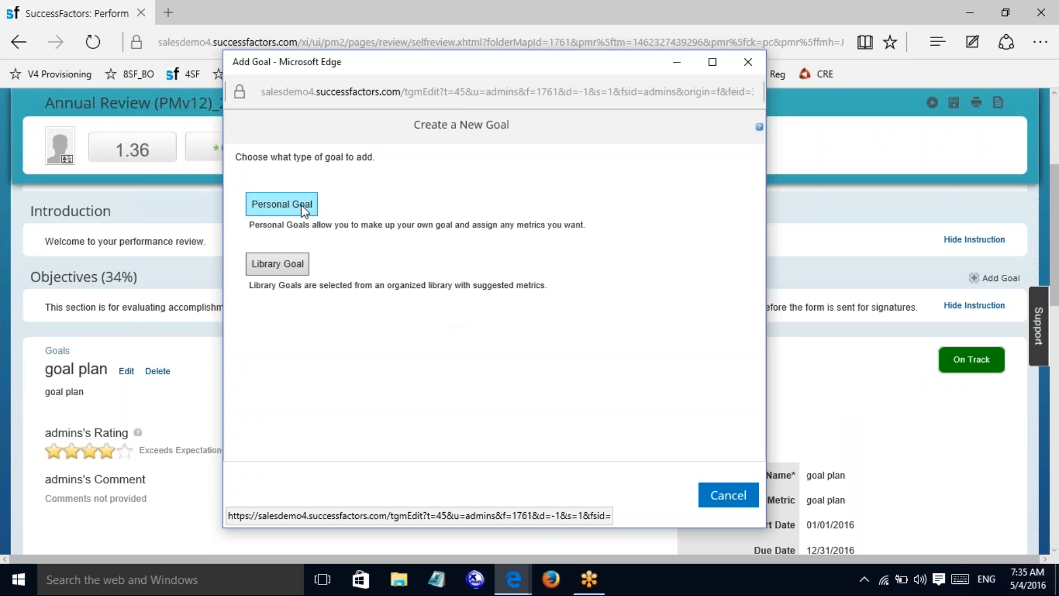
click(302, 209)
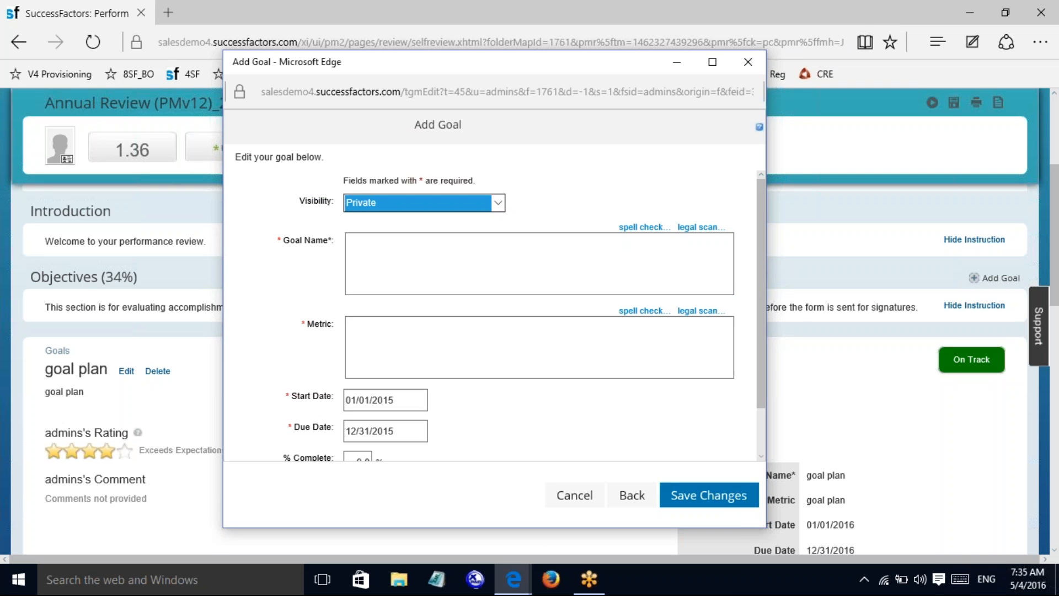
click(596, 499)
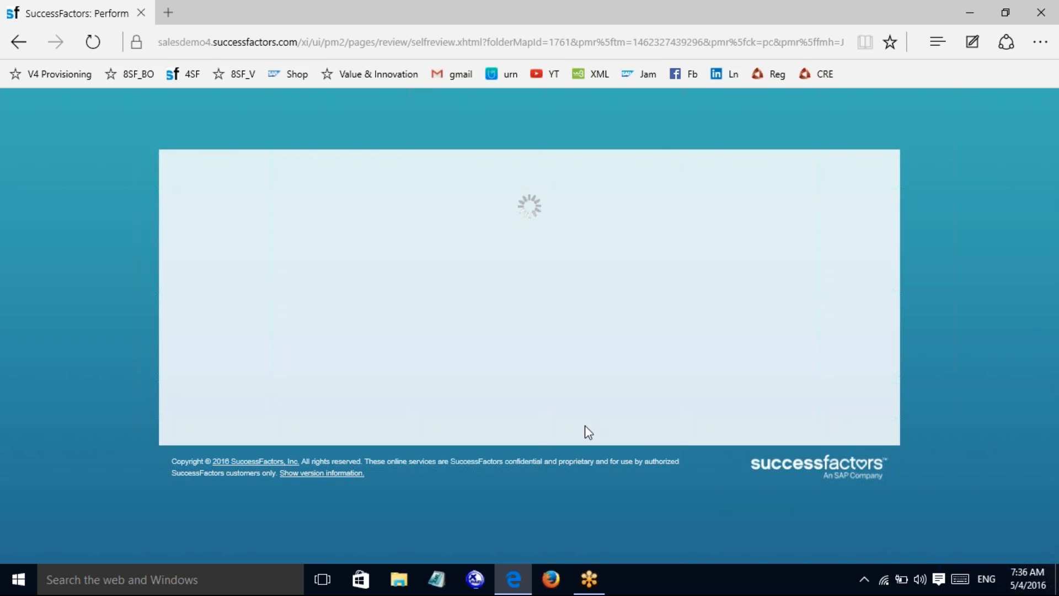
Step: Sign back in to SuccessFactors with the saved username and password
click(177, 78)
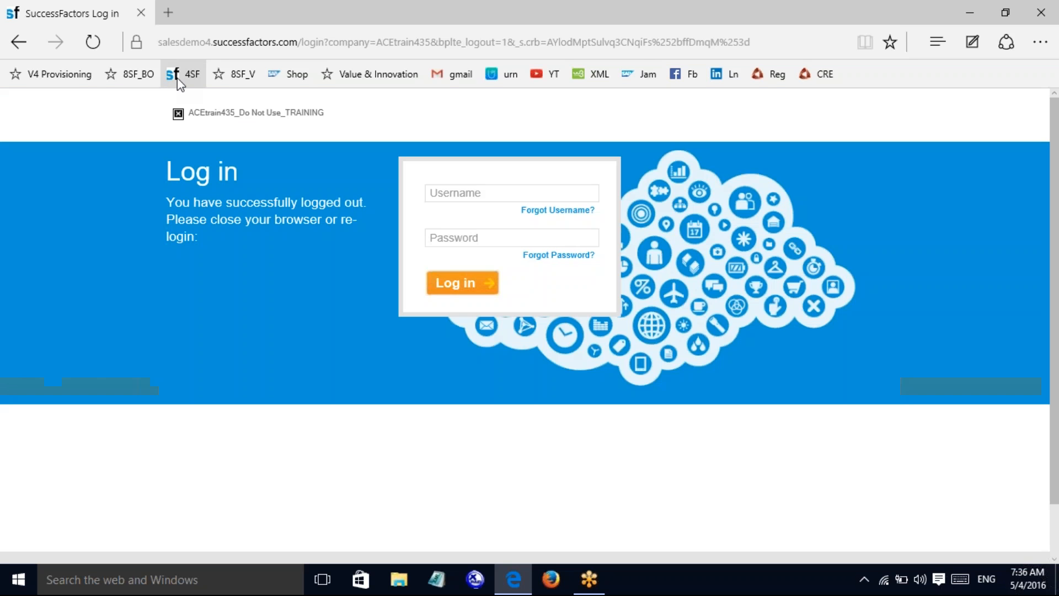
click(463, 192)
click(457, 222)
click(459, 237)
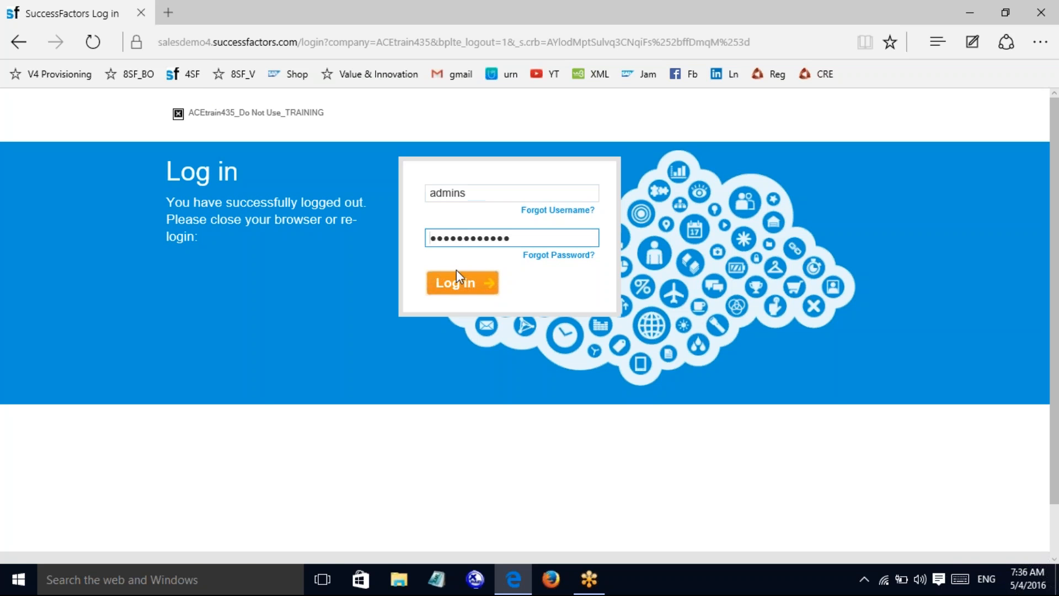
click(456, 279)
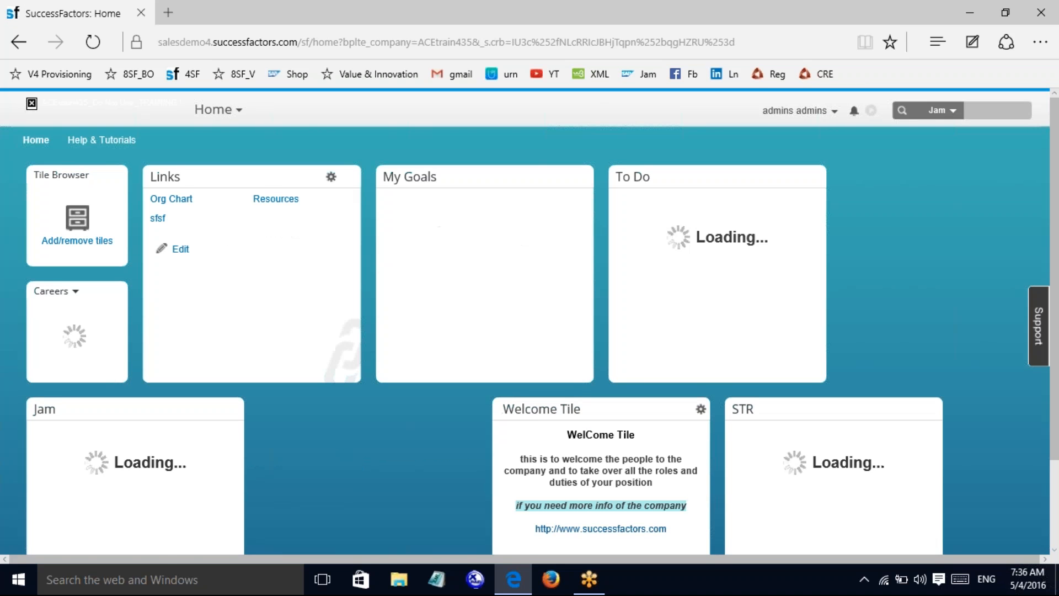
Step: Go to the Performance module and reopen the Annual Review (PMv12)_2016 form
click(218, 109)
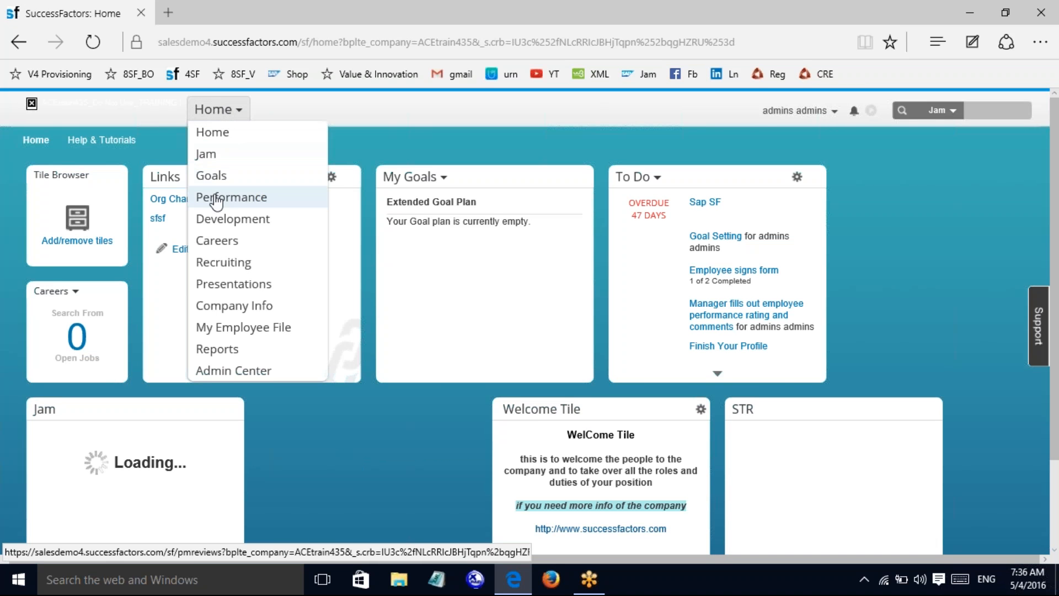
click(212, 200)
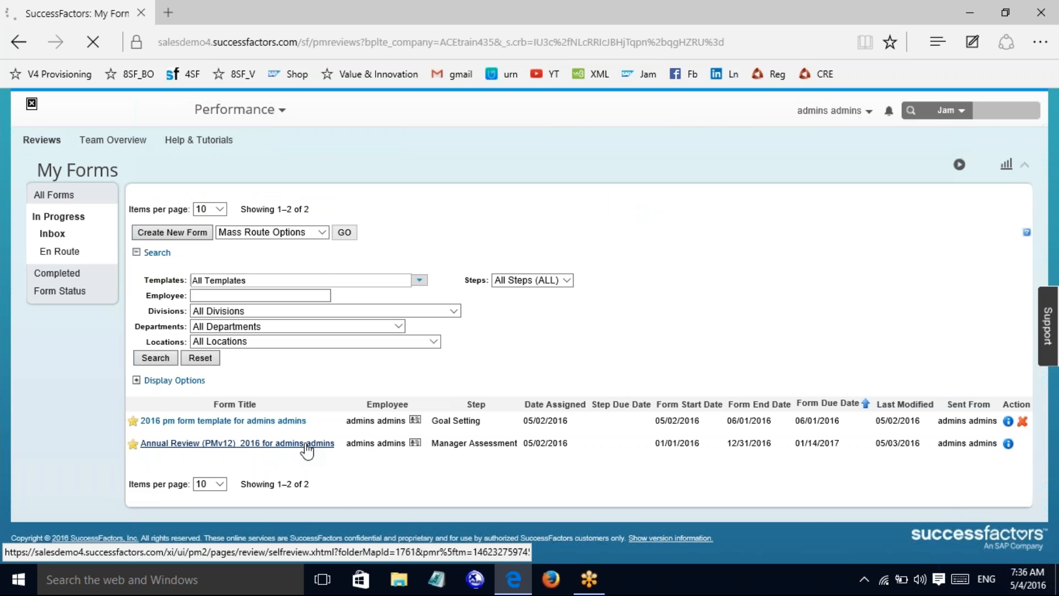
click(305, 445)
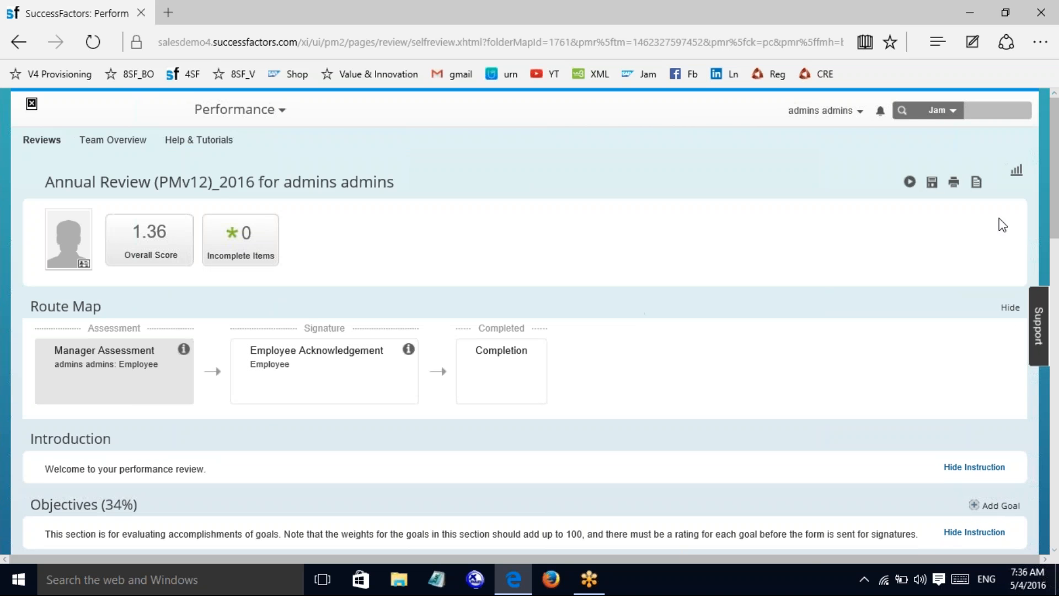
drag(1058, 218, 1058, 290)
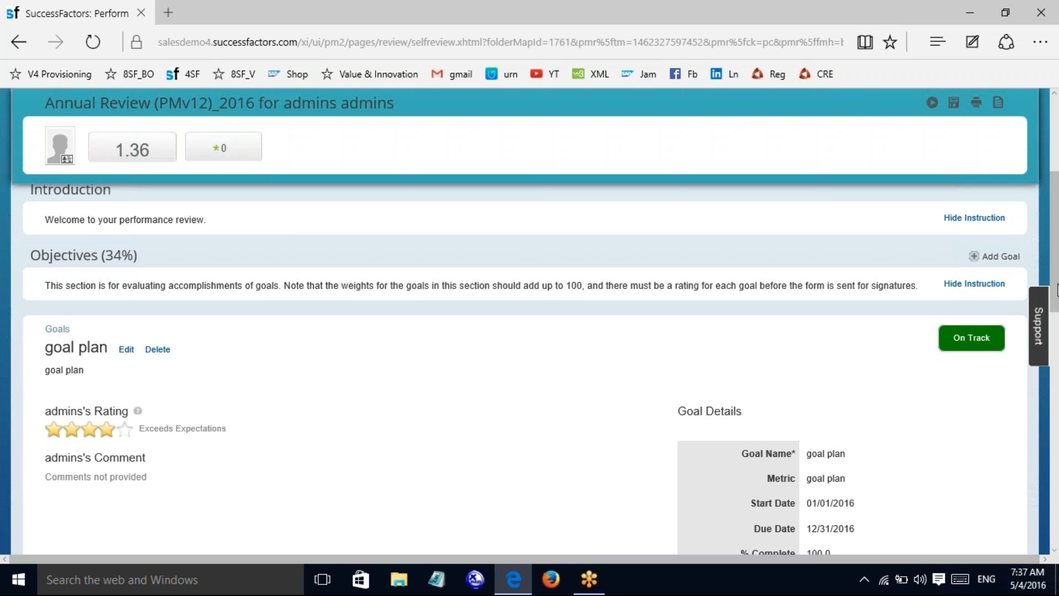
drag(1057, 274, 1054, 385)
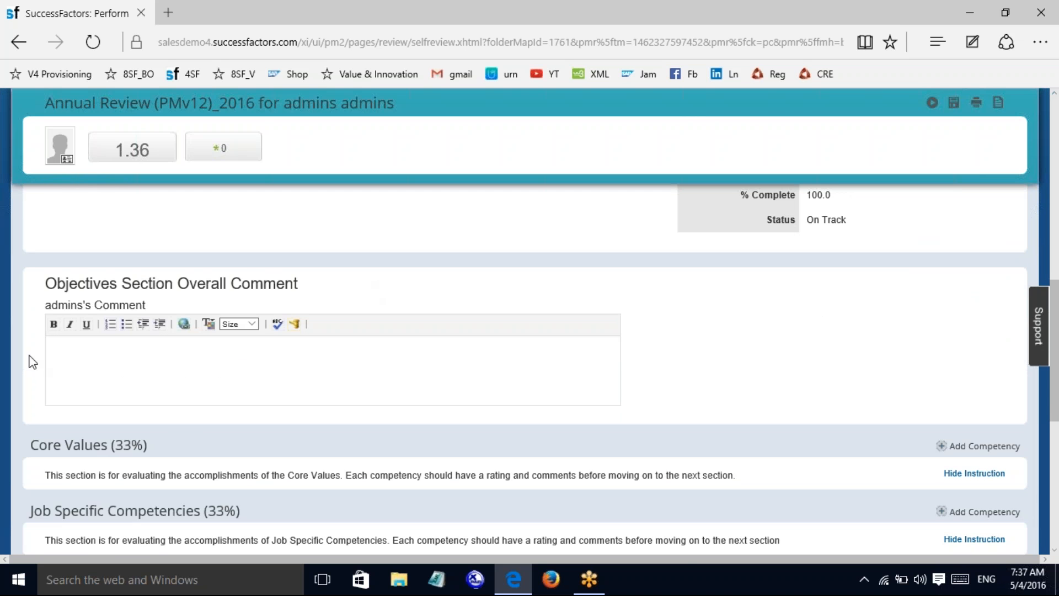
drag(1058, 298, 1057, 334)
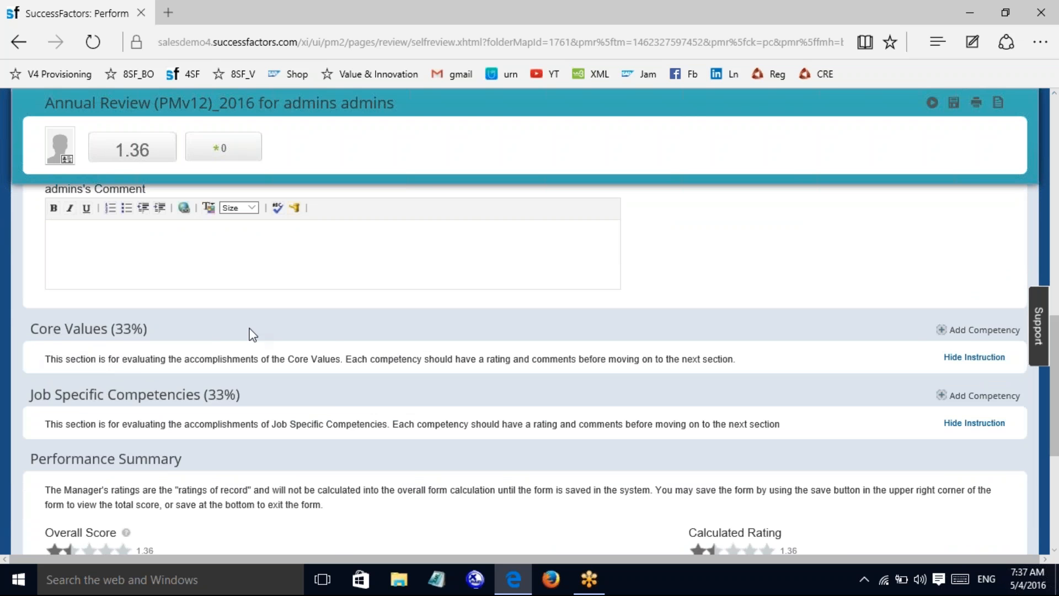
click(974, 330)
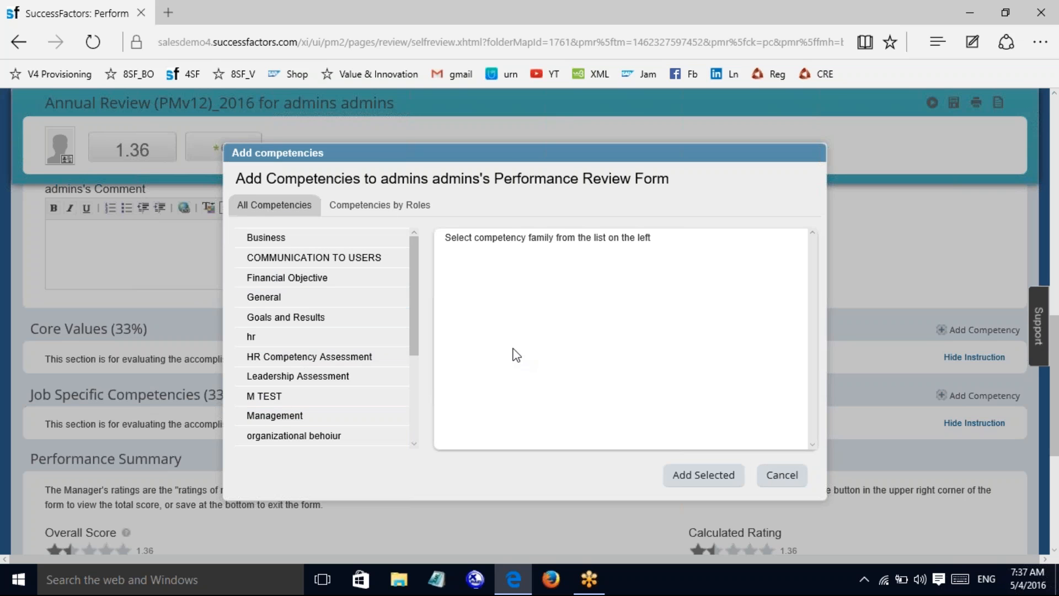
click(372, 212)
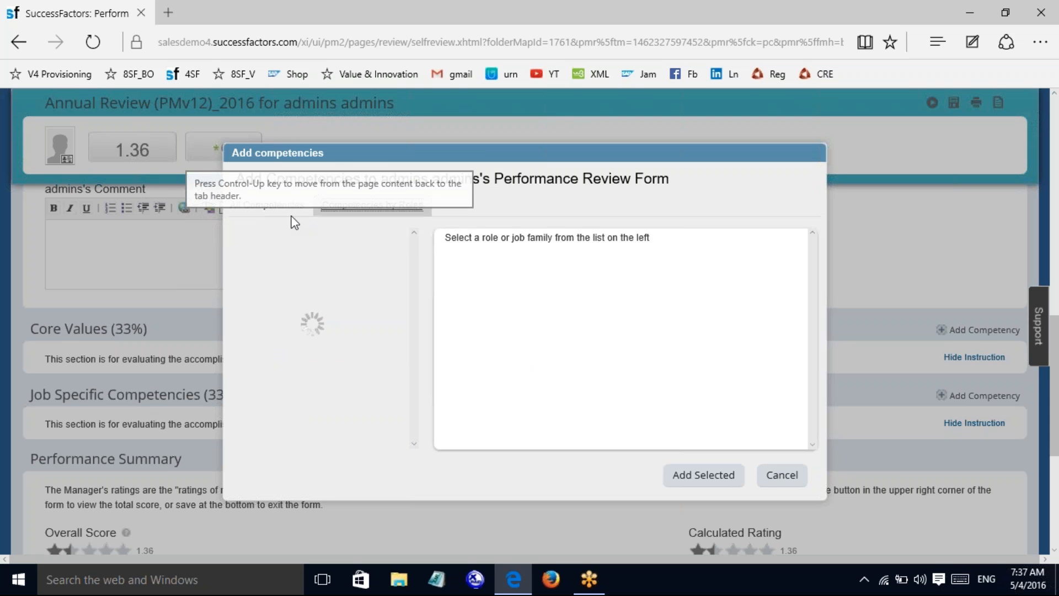
click(265, 212)
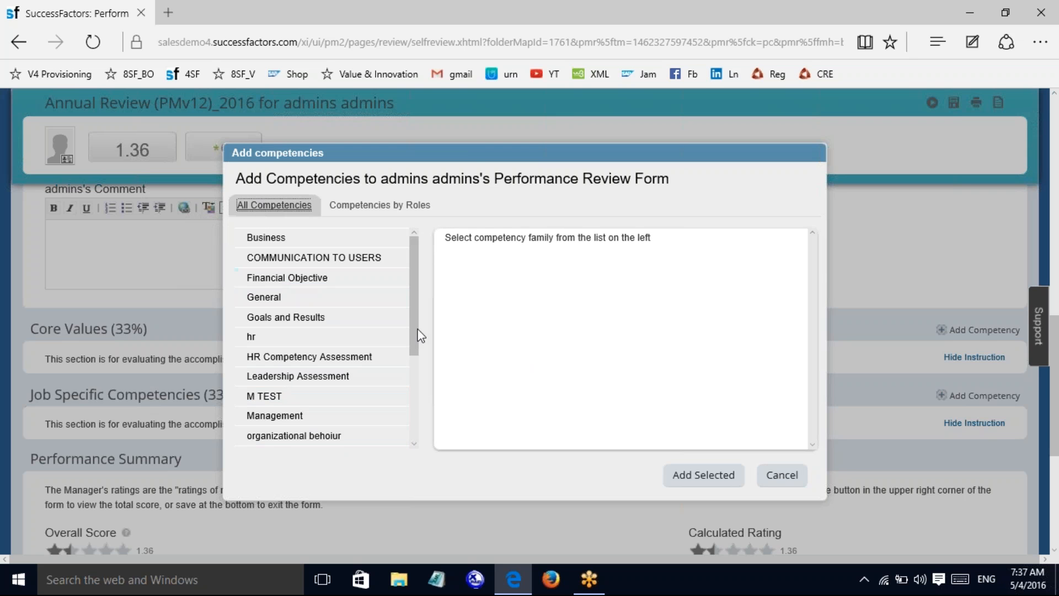
drag(413, 324, 411, 426)
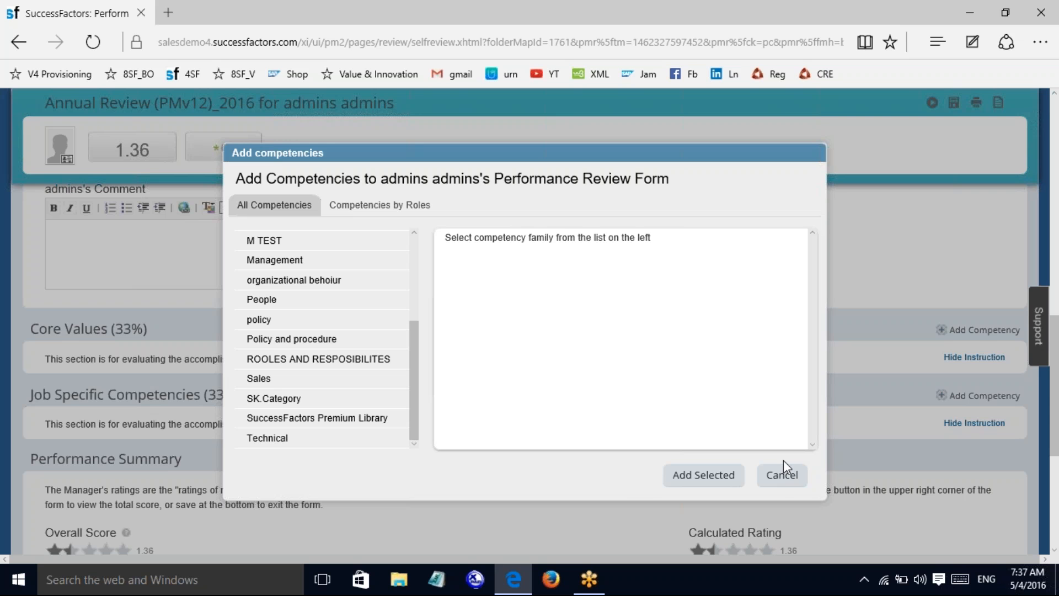
click(783, 474)
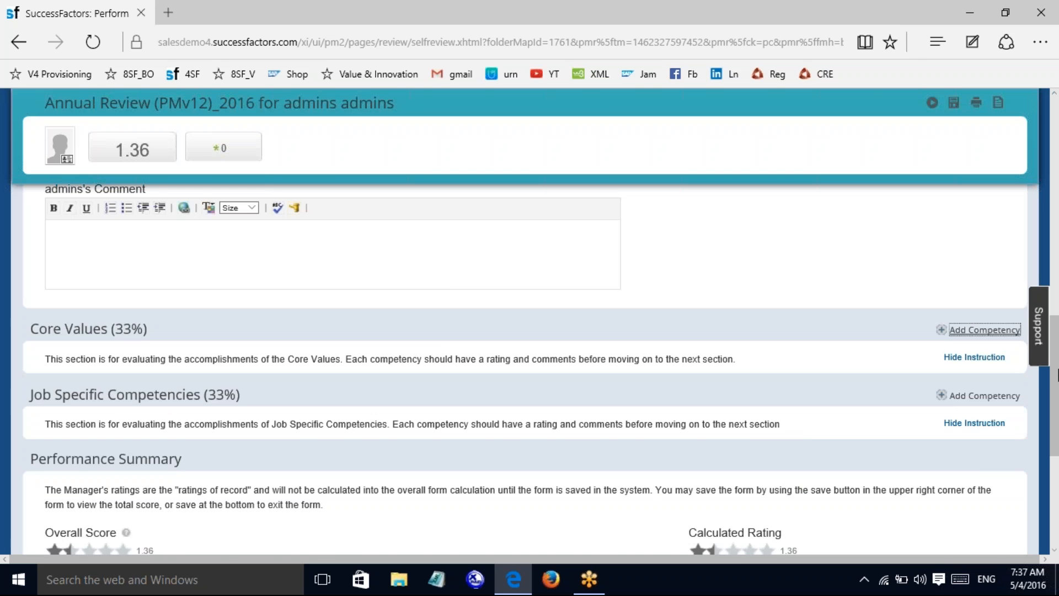
Step: Scroll the review form back up toward the Objectives goal plan
drag(1058, 375, 1053, 248)
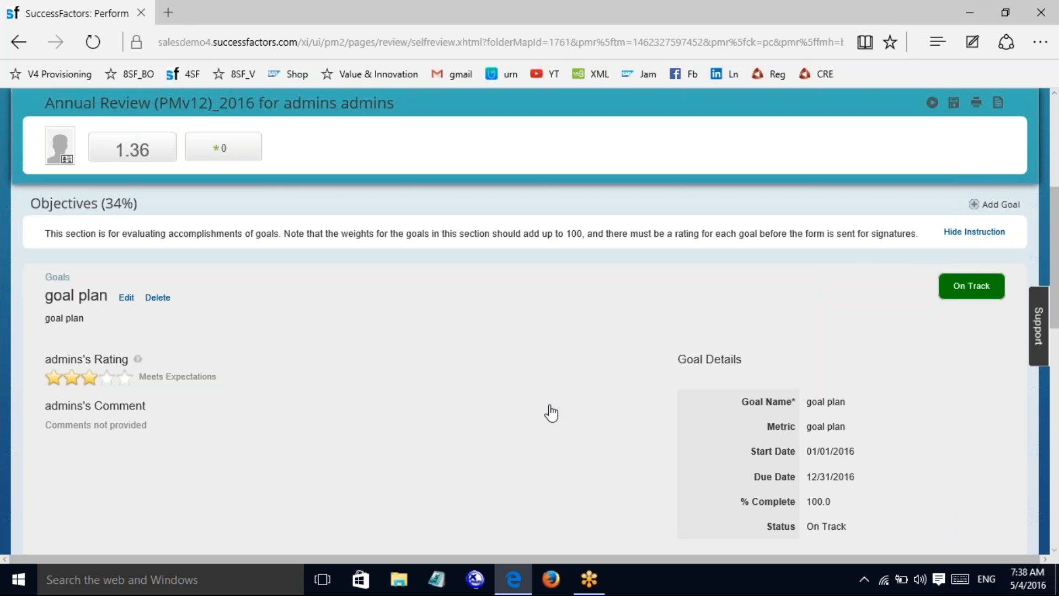
Step: Clear Edge's browsing history, cookies, cached data, download history and form data
click(513, 579)
click(513, 579)
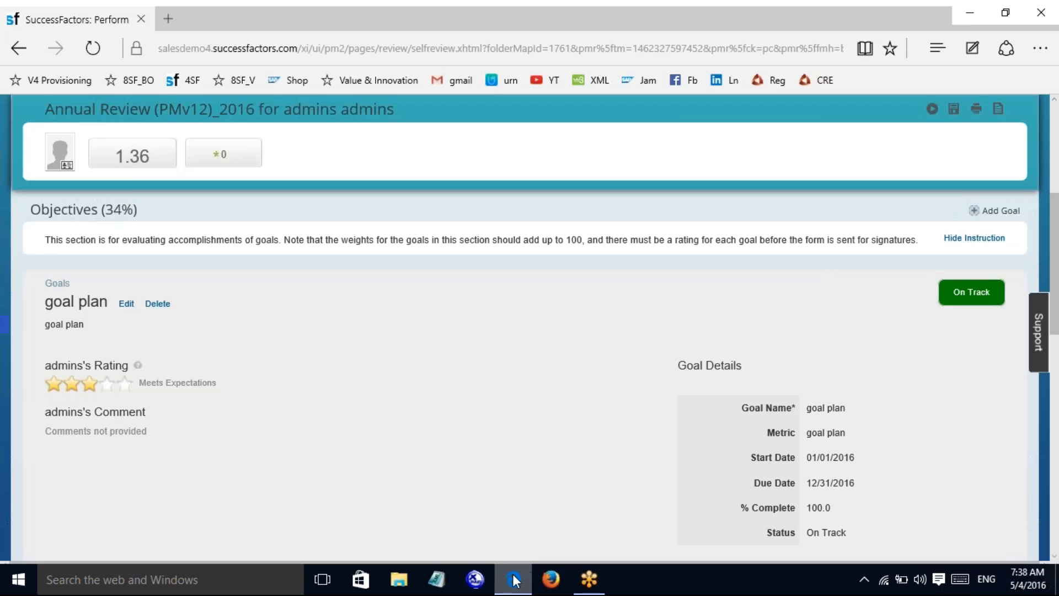
click(513, 579)
click(513, 579)
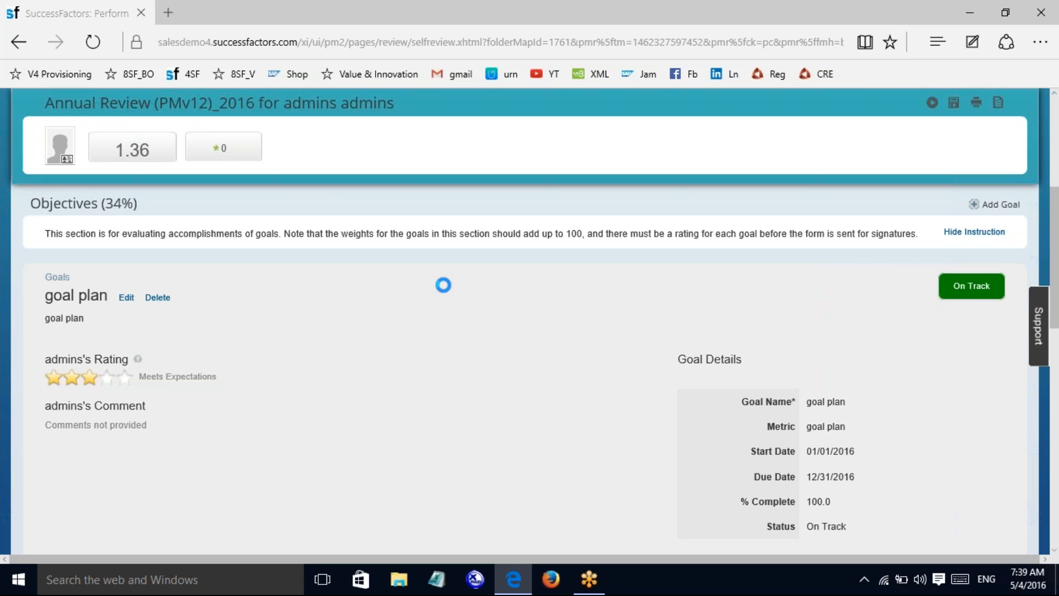
click(169, 14)
click(168, 13)
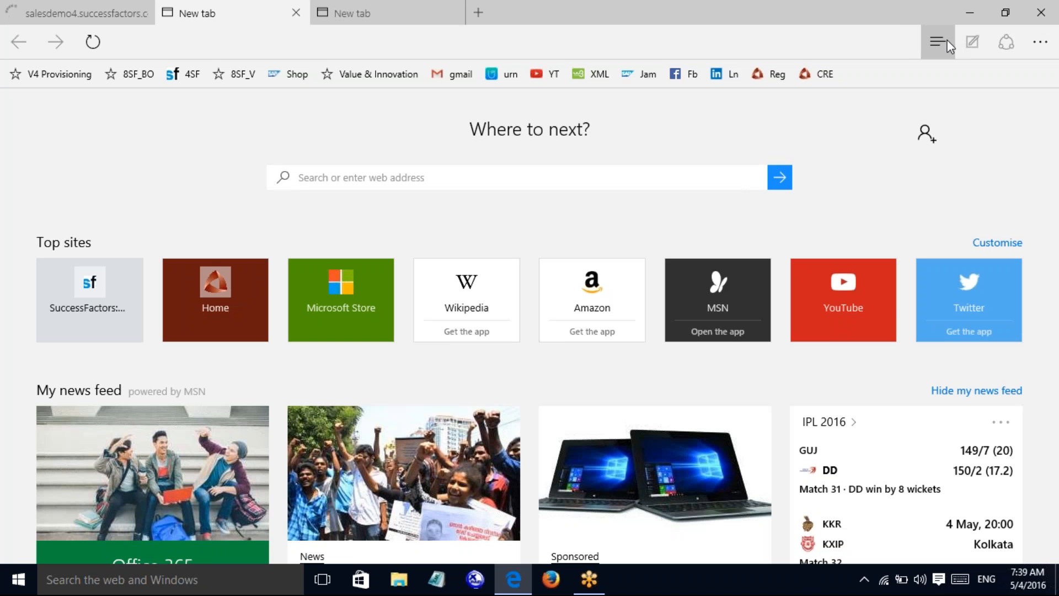
click(948, 46)
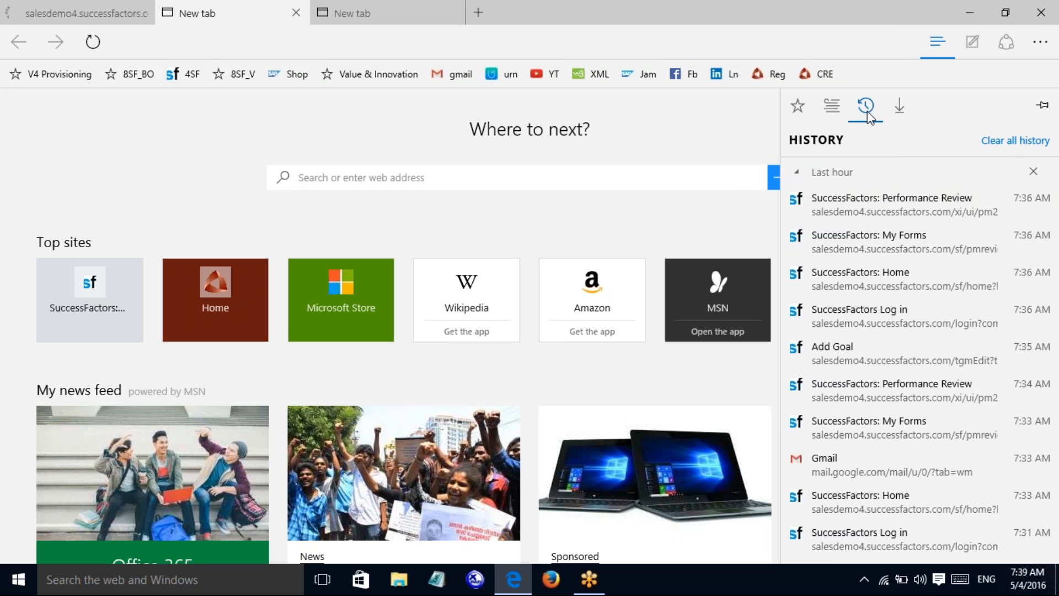
click(1014, 141)
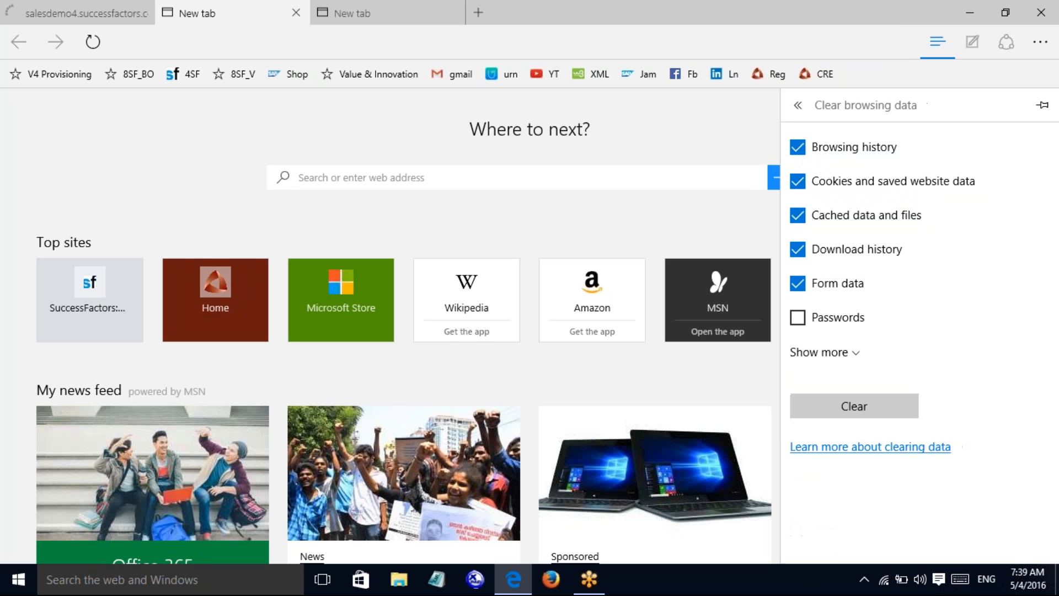
click(854, 406)
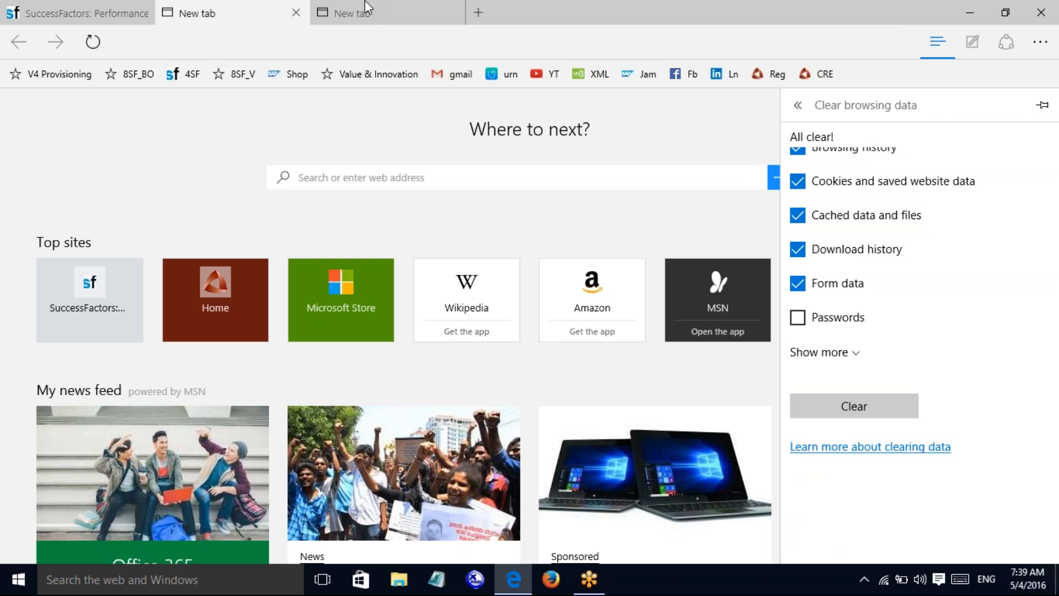
Step: Dismiss the clear-data pane and close both extra empty new tabs
click(298, 12)
click(298, 13)
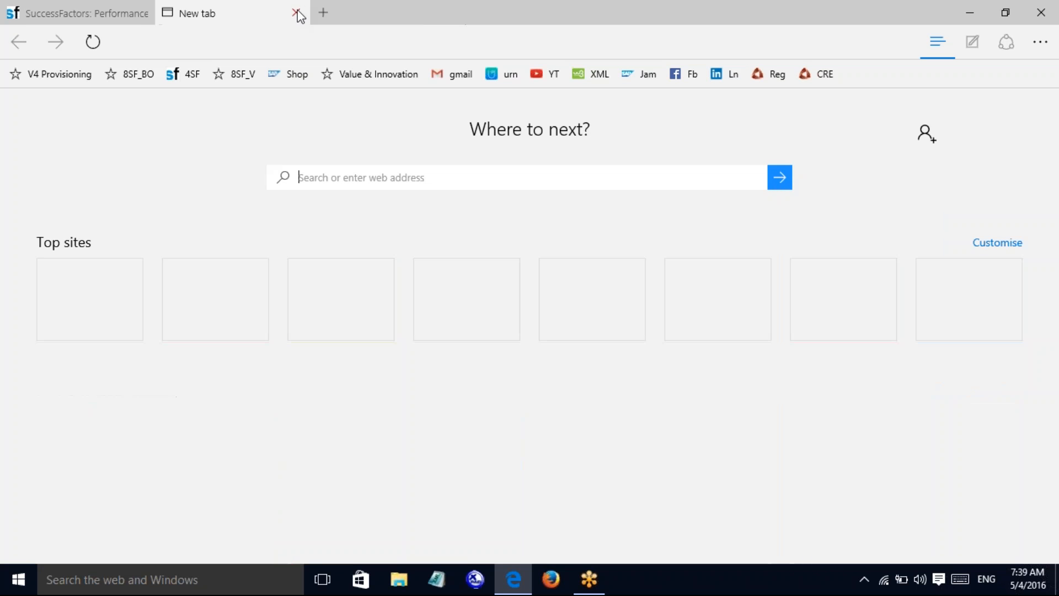
click(298, 12)
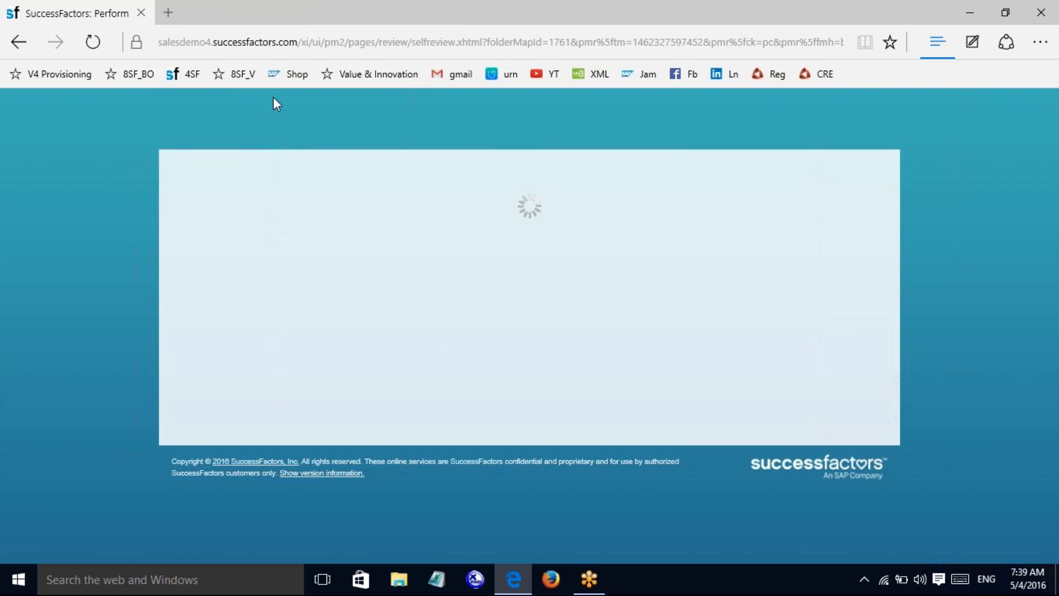
Step: Sign in with the saved username suggestion and go to the Performance module
click(188, 65)
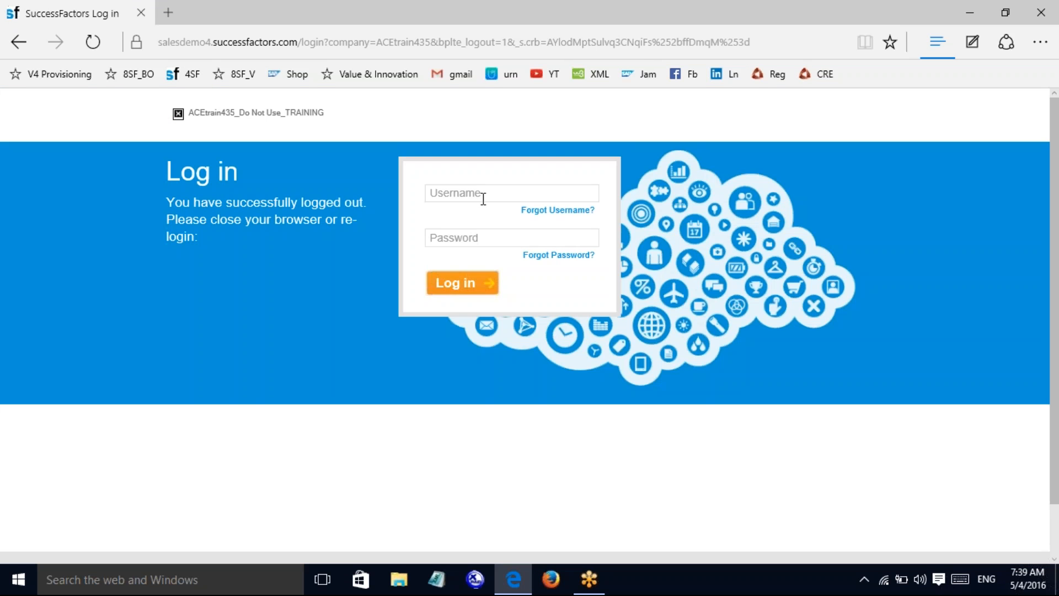
click(482, 199)
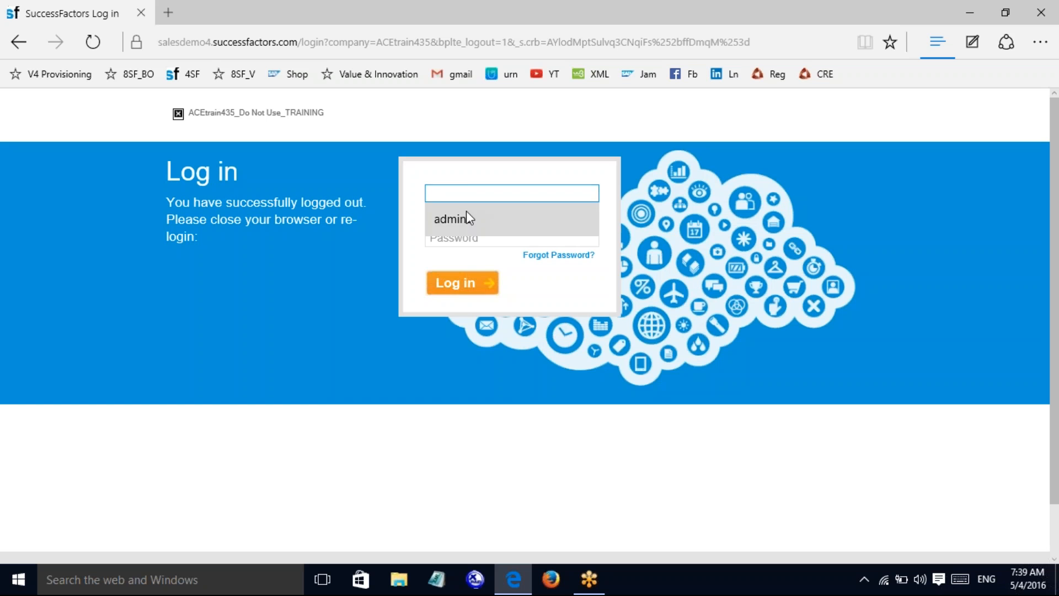
click(466, 216)
click(462, 239)
click(458, 284)
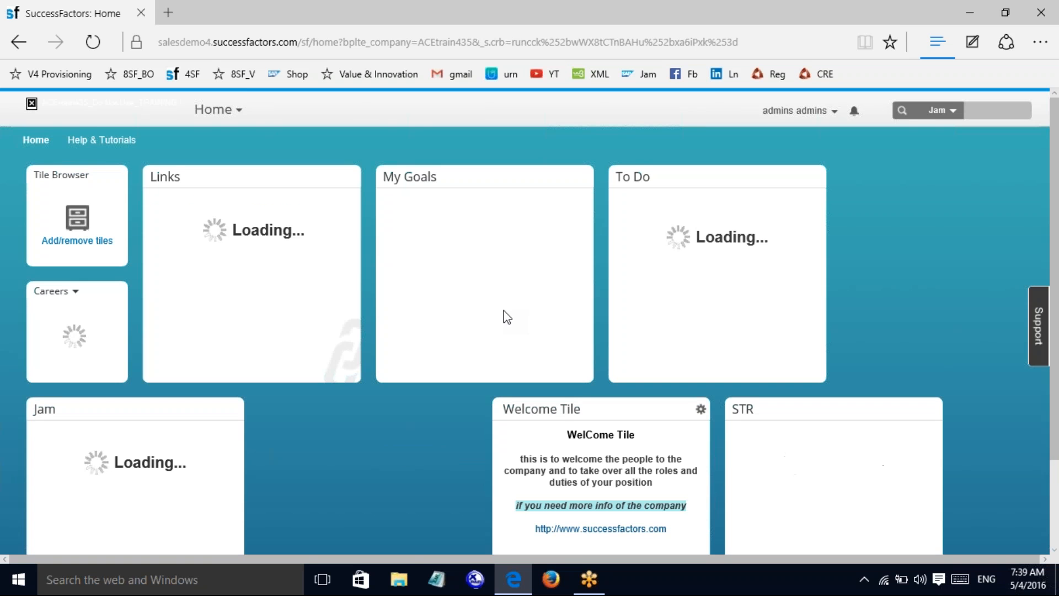
click(229, 110)
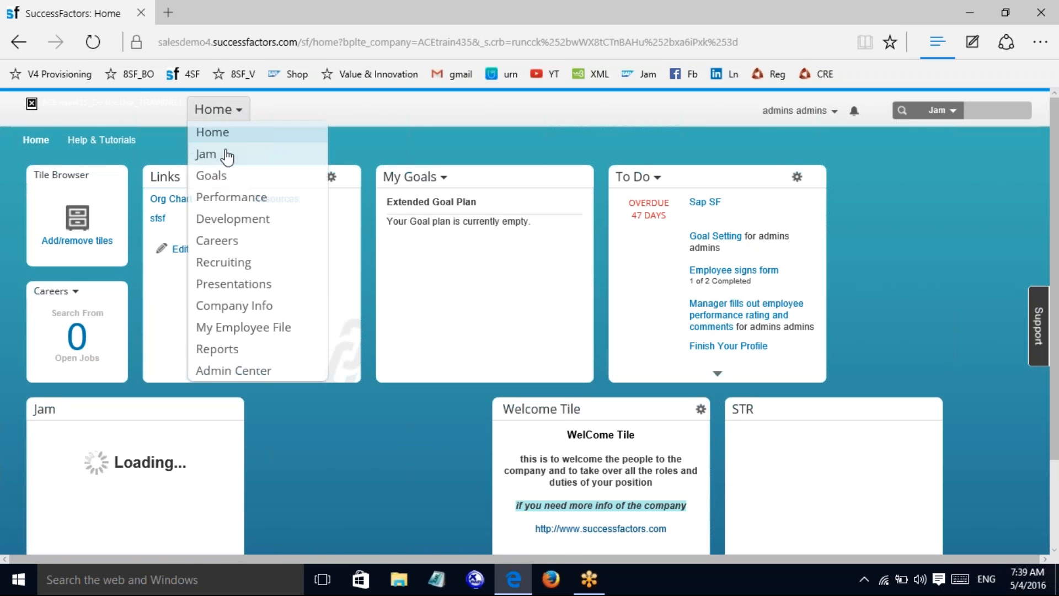
click(229, 198)
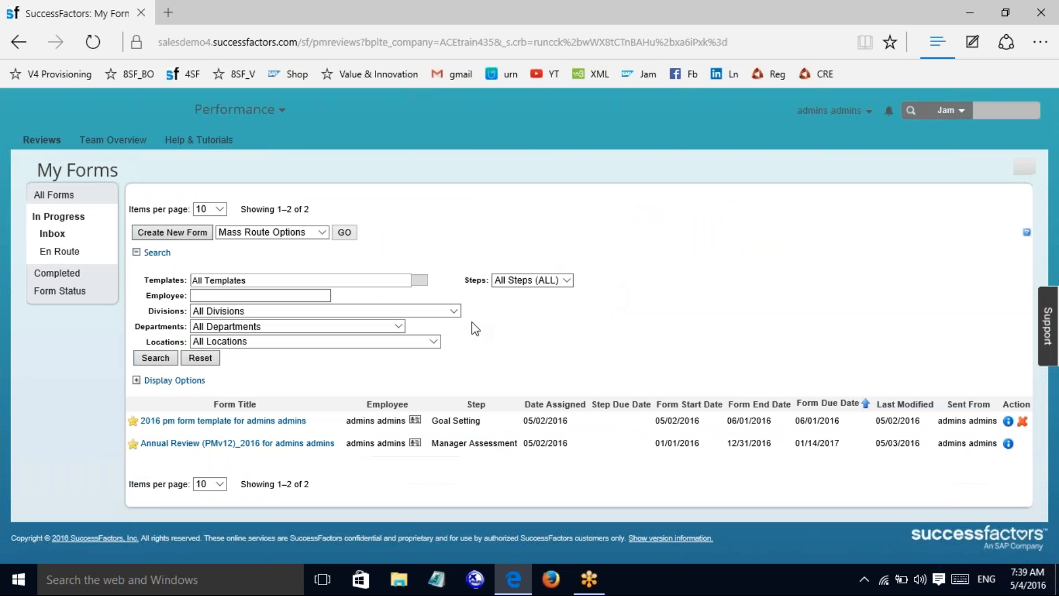
Step: Open the Annual Review (PMv12)_2016 form and scroll down to Core Values
click(257, 443)
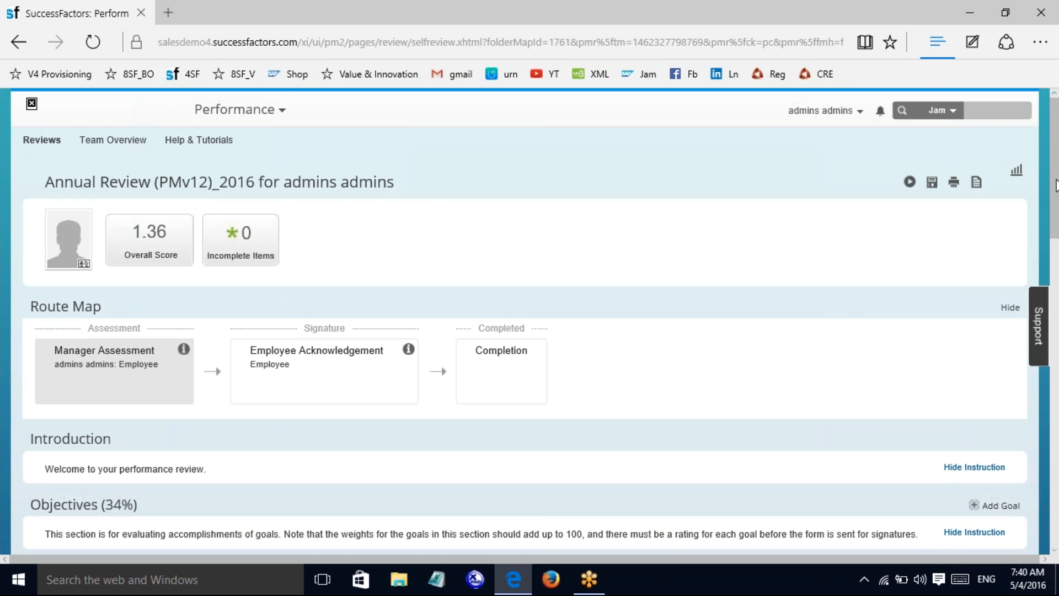
drag(1055, 185, 1054, 406)
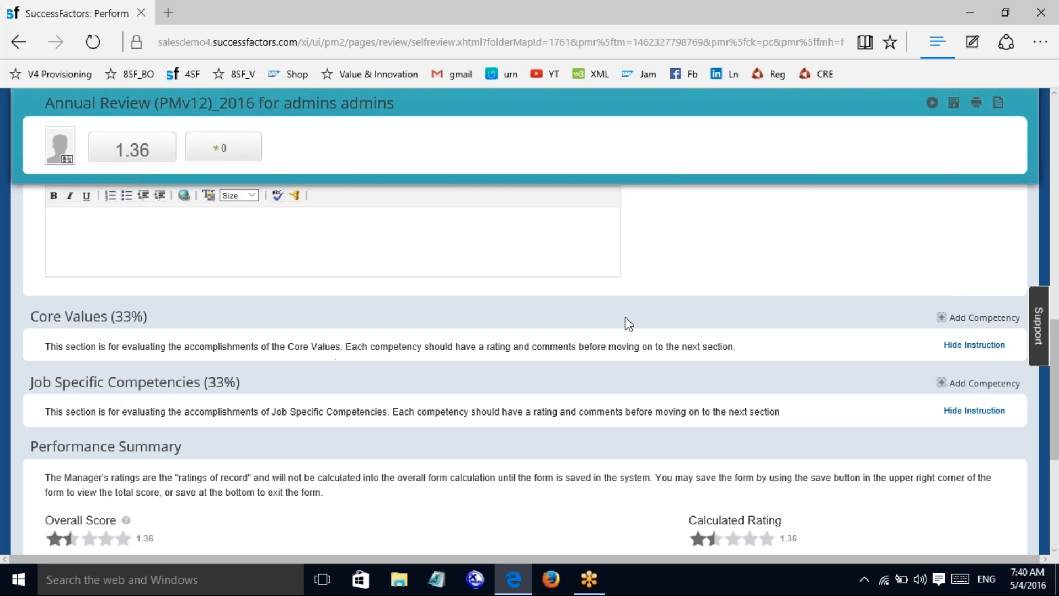
Step: Hide and then re-show the Core Values instructions
click(973, 346)
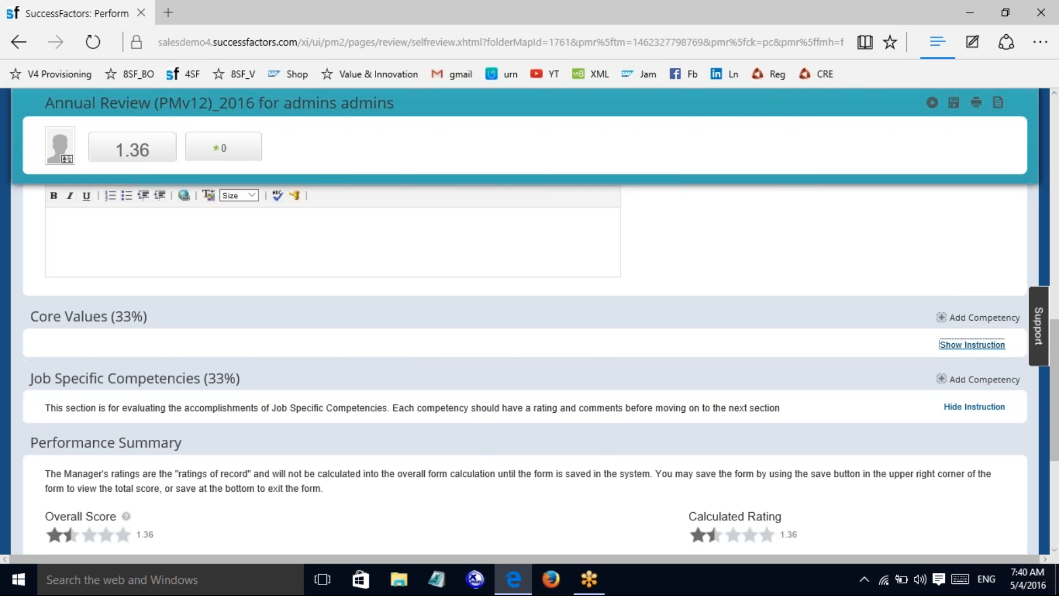
click(972, 345)
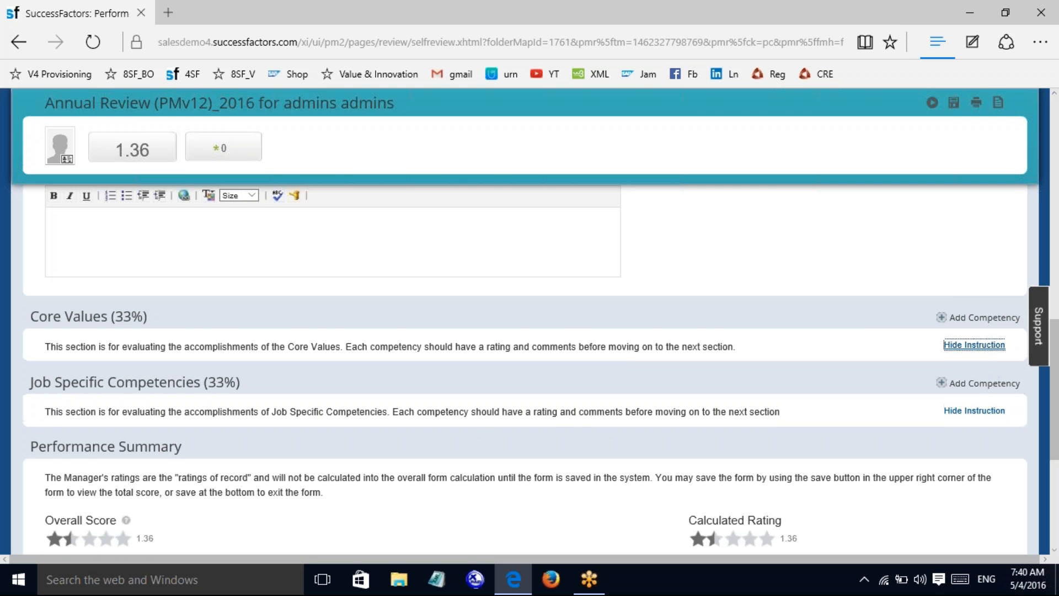
drag(1058, 359, 1058, 422)
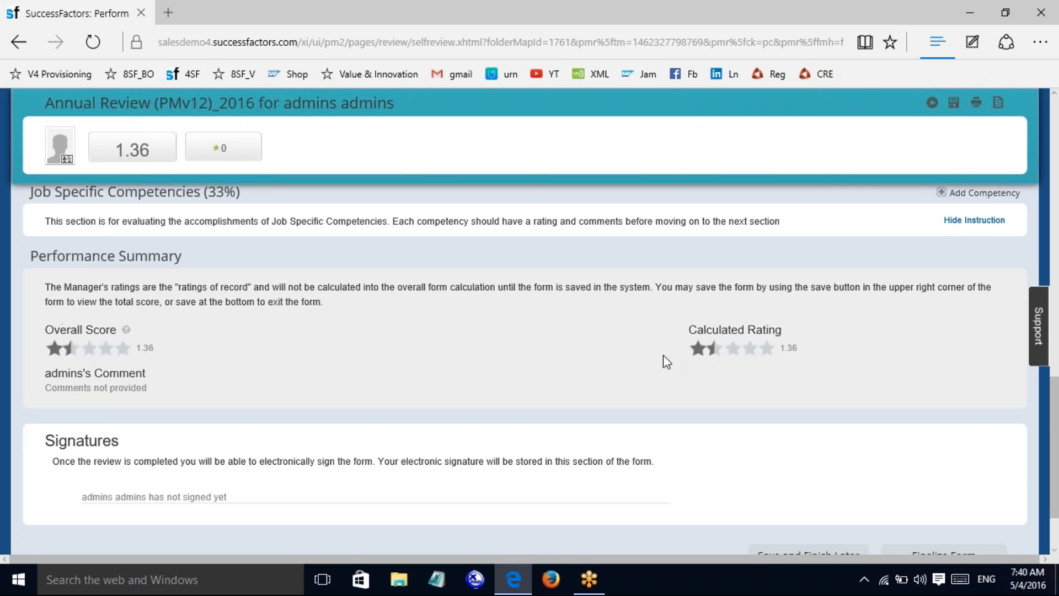
Step: Open the Performance Summary overall comment for editing and place the cursor in its editor
click(742, 349)
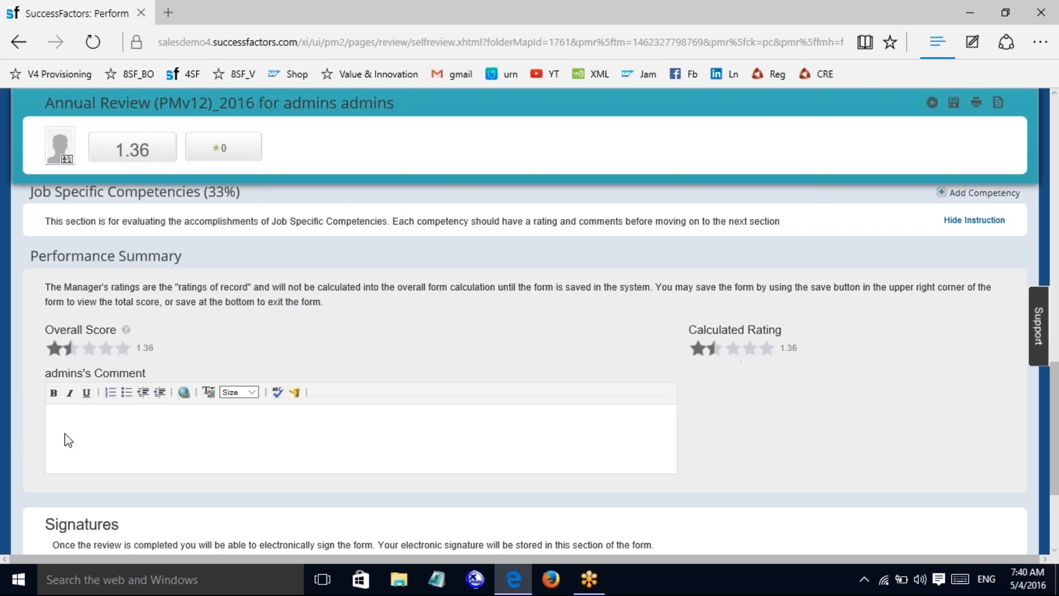
scroll(1057, 389, down, 2)
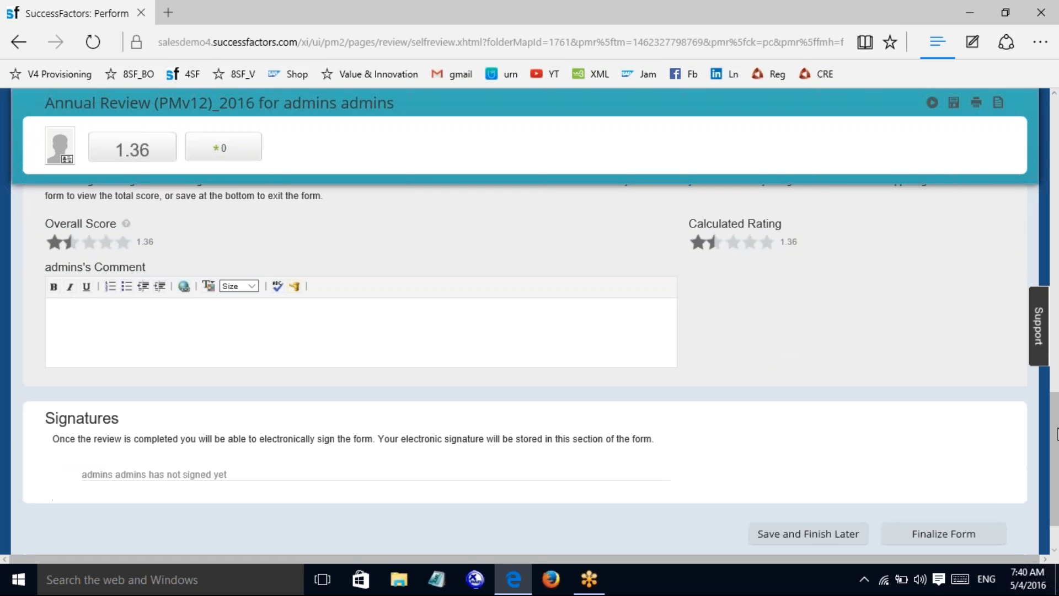
click(99, 321)
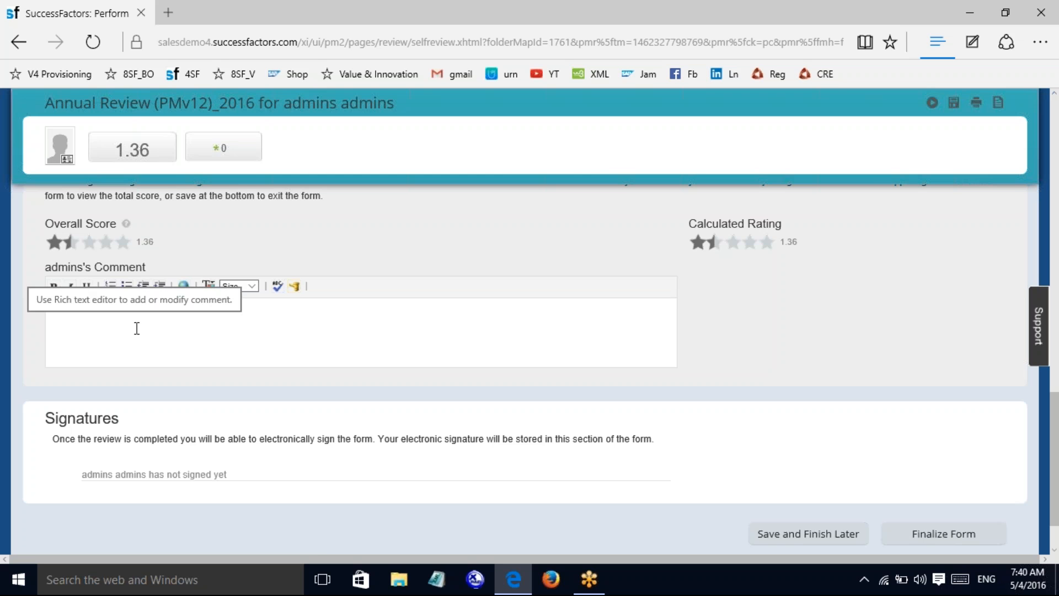
drag(1058, 512, 1058, 275)
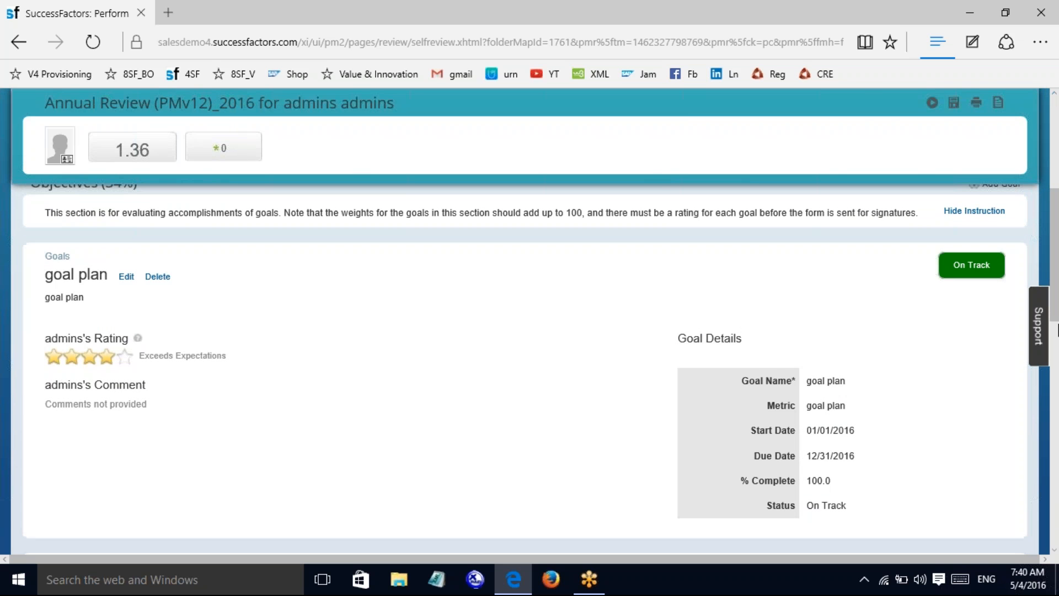
drag(1058, 279, 1057, 504)
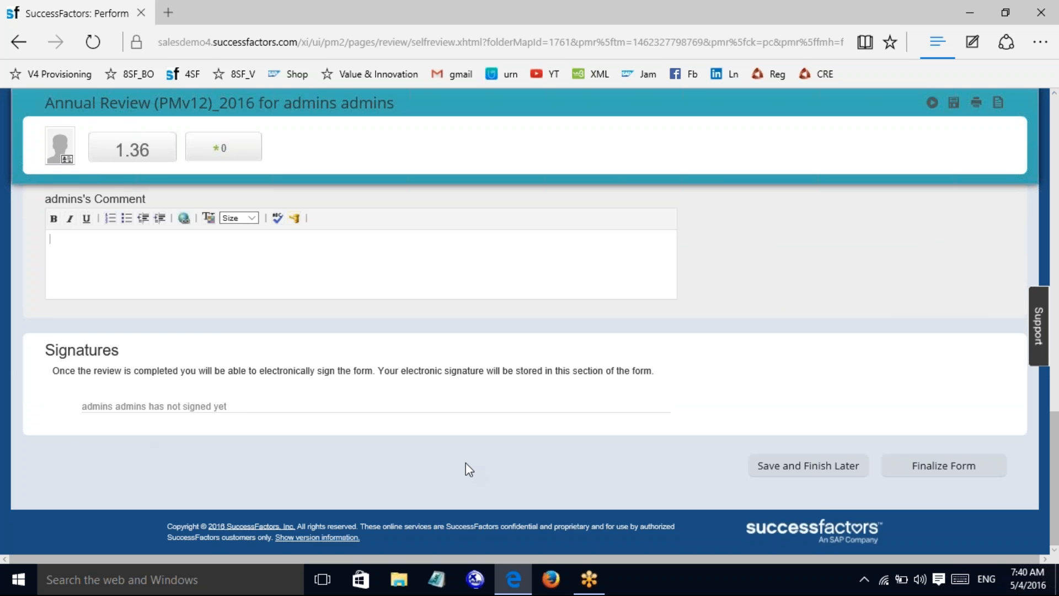
Step: Finalize the form with 's' as the optional finalization comment
click(936, 466)
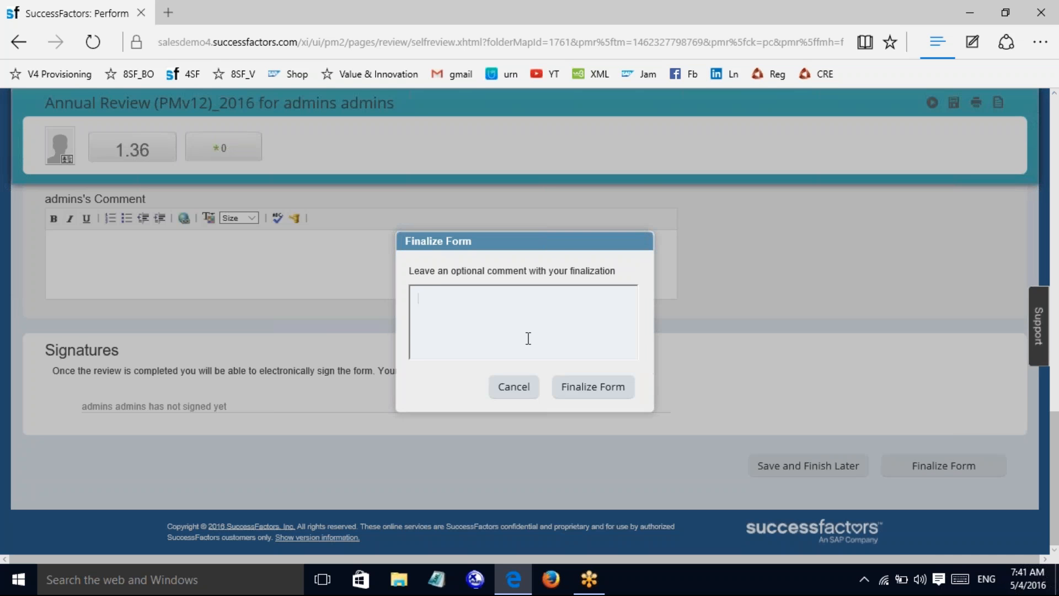
text(s)
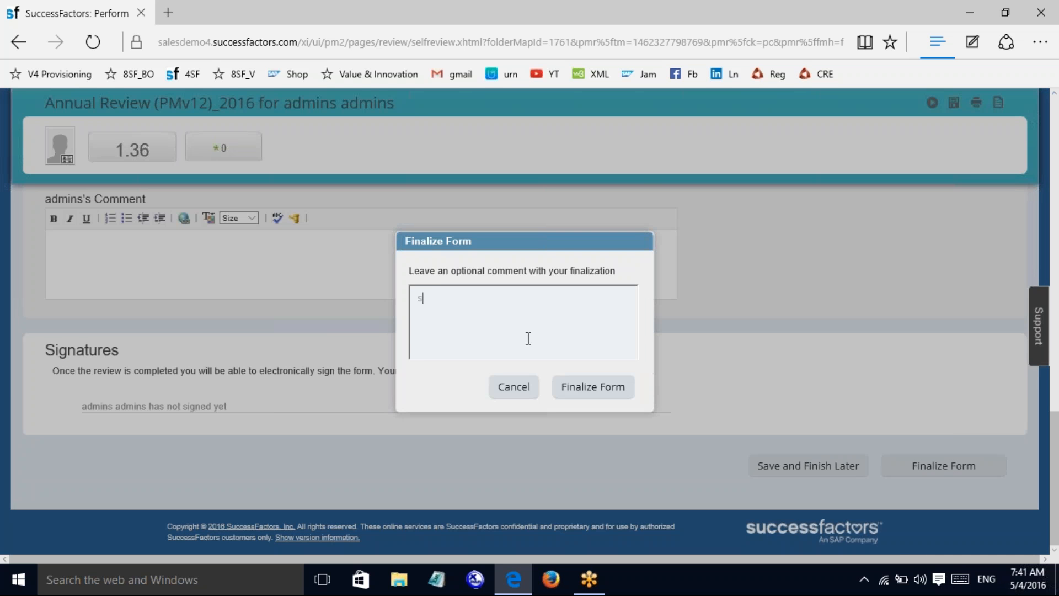
click(571, 388)
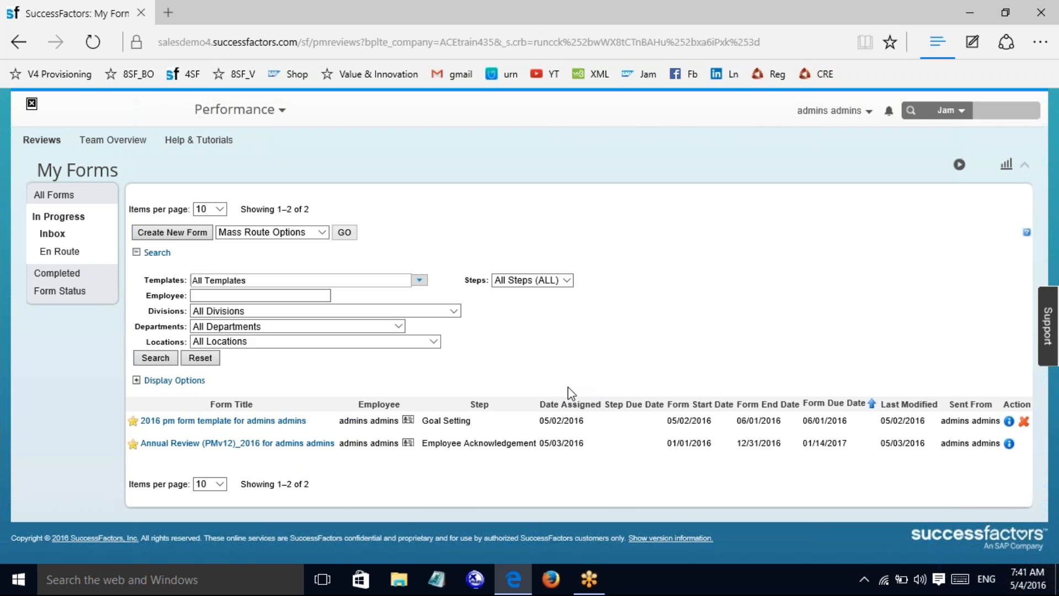
click(68, 294)
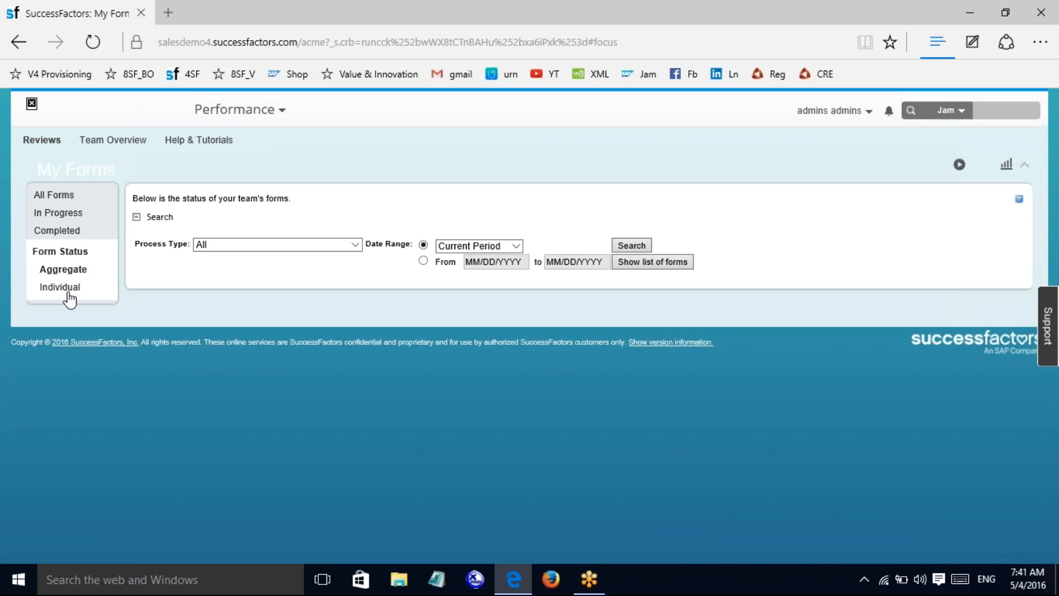
click(61, 232)
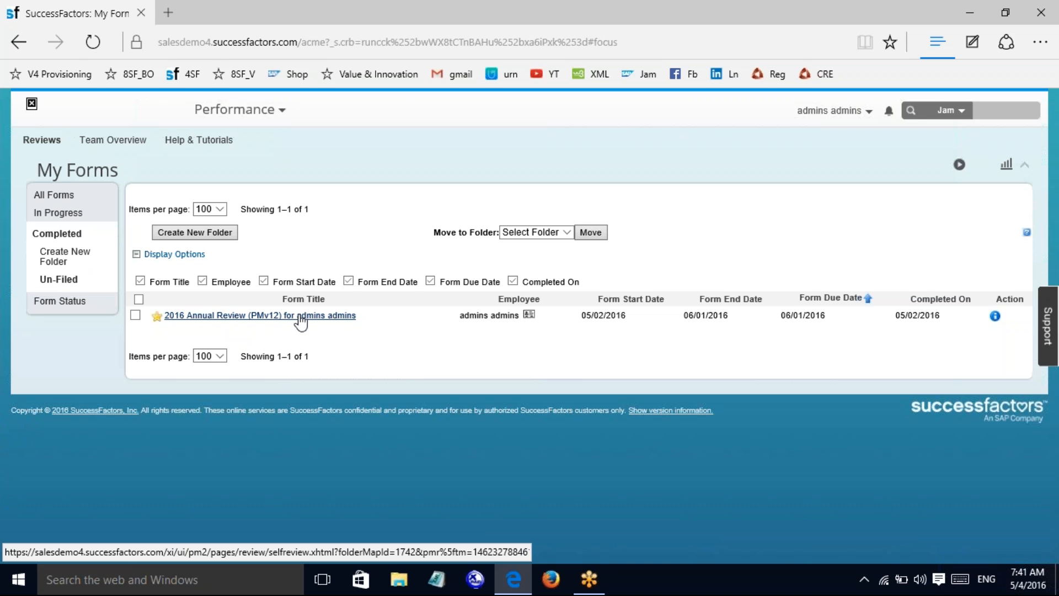
click(301, 317)
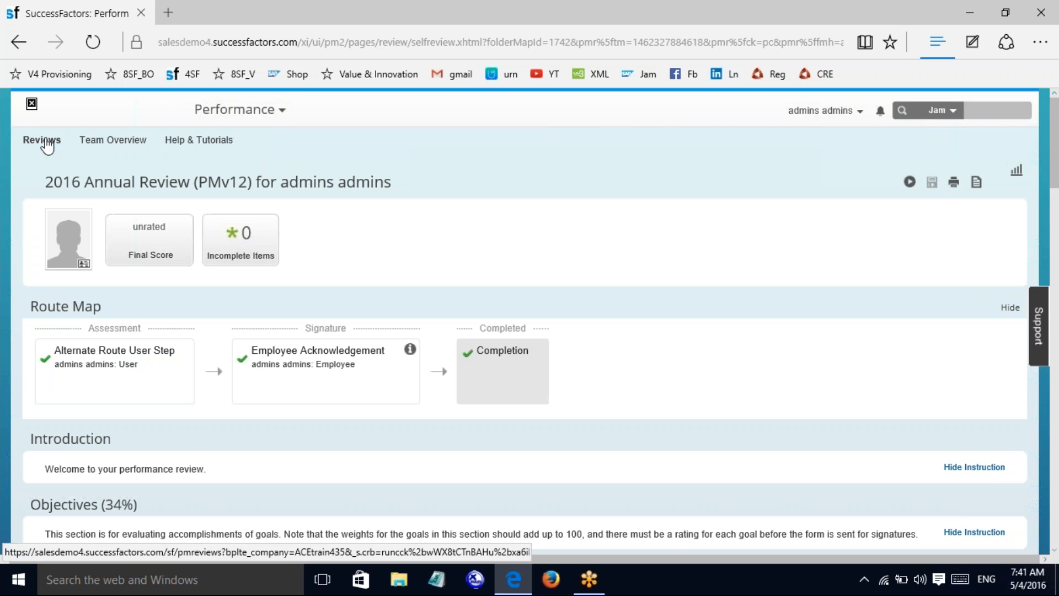
click(265, 109)
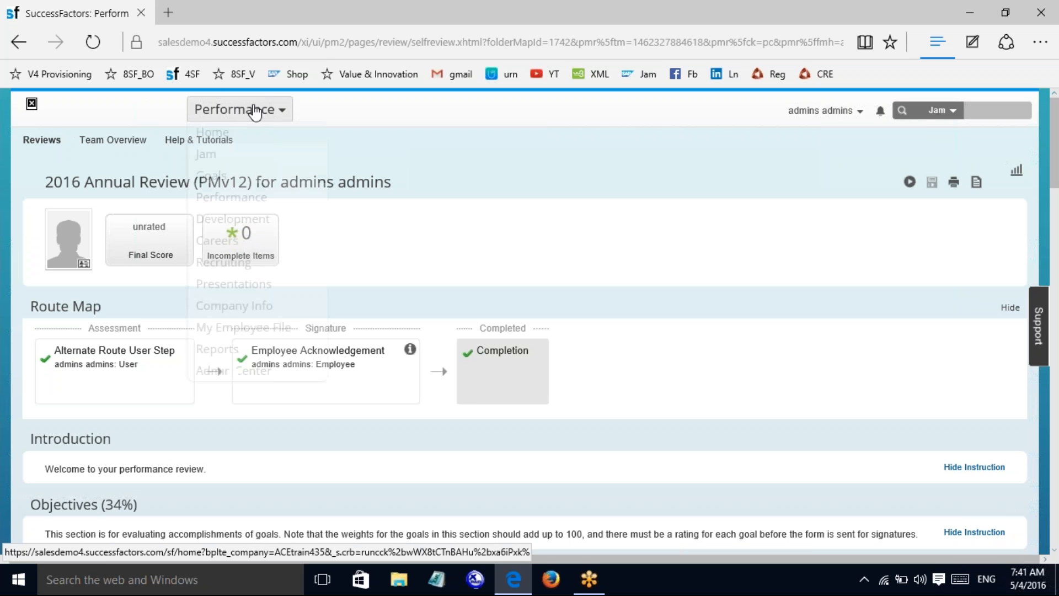
click(499, 204)
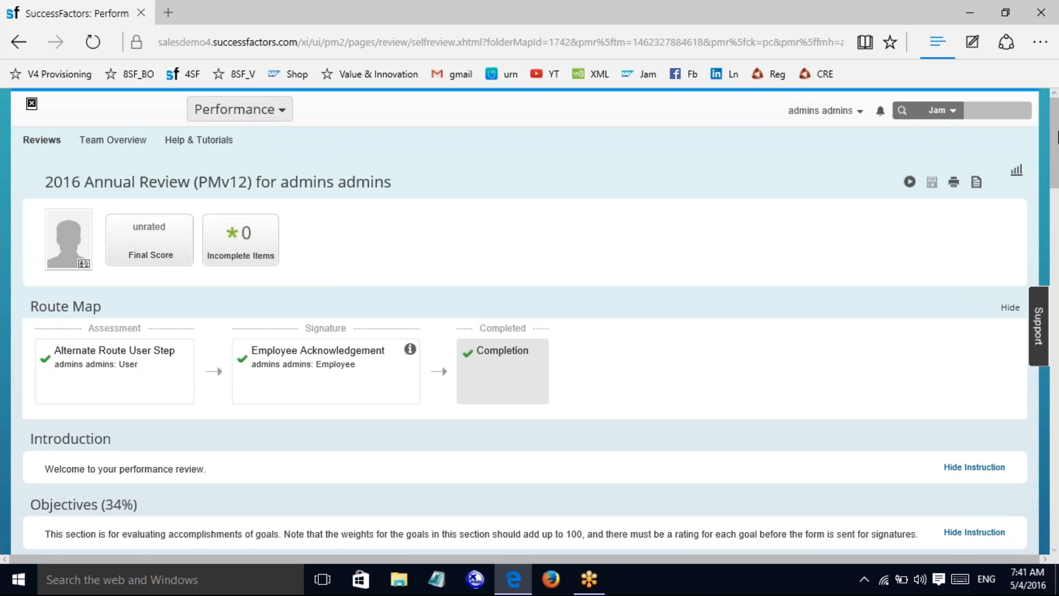
drag(1053, 132, 1039, 62)
click(269, 116)
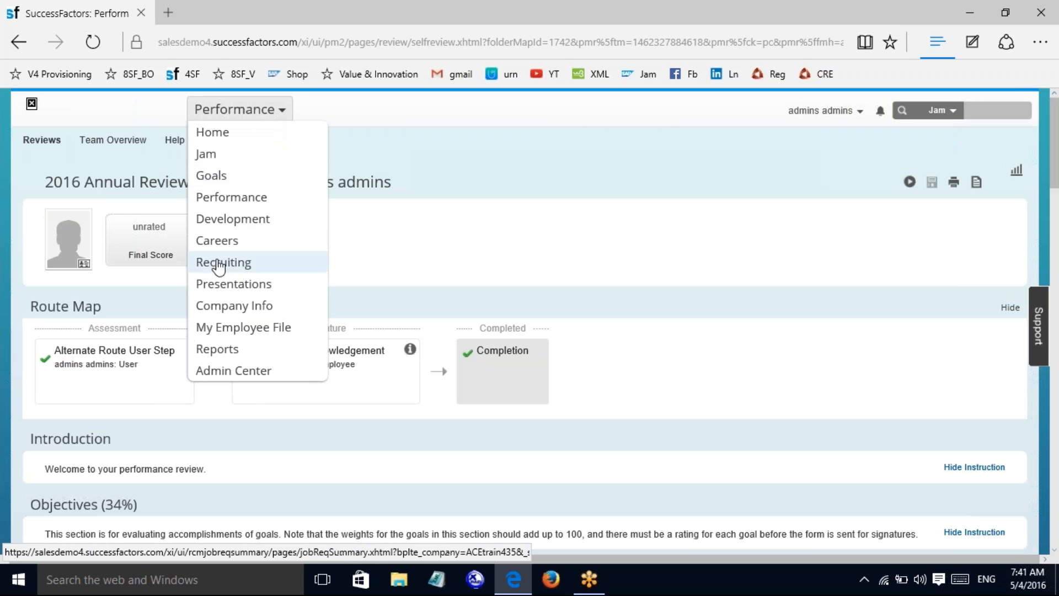
click(223, 206)
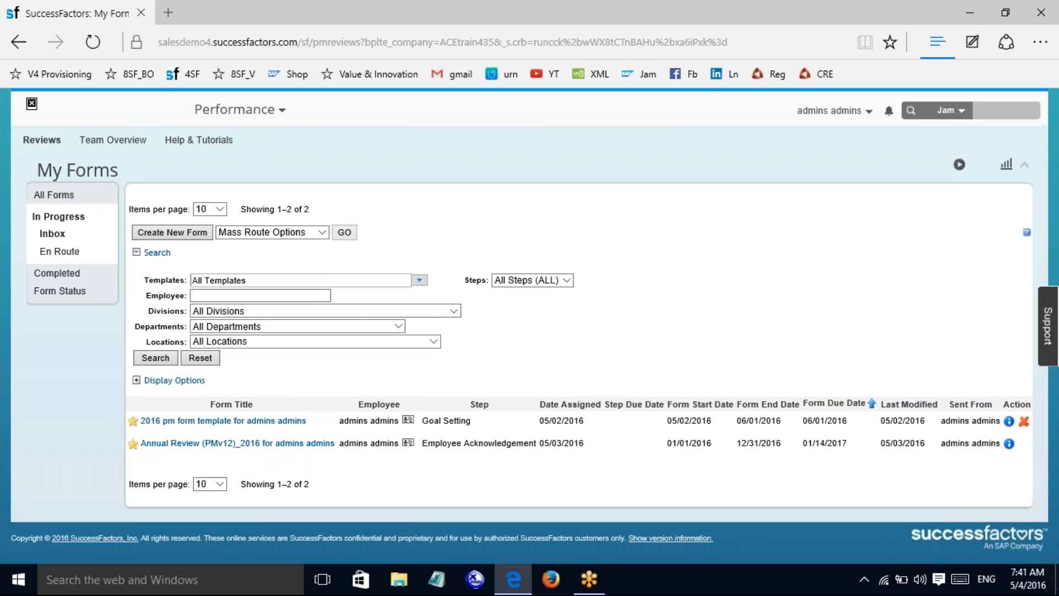
Step: Open the Annual Review (PMv12)_2016 form, scroll to the bottom, and sign it
click(279, 445)
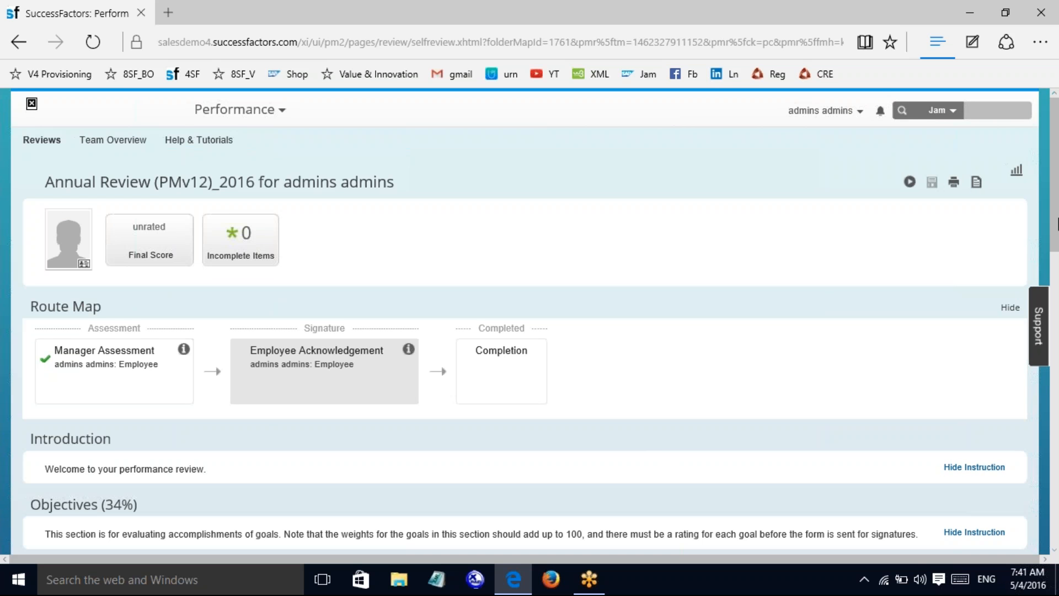
drag(1057, 224, 1050, 528)
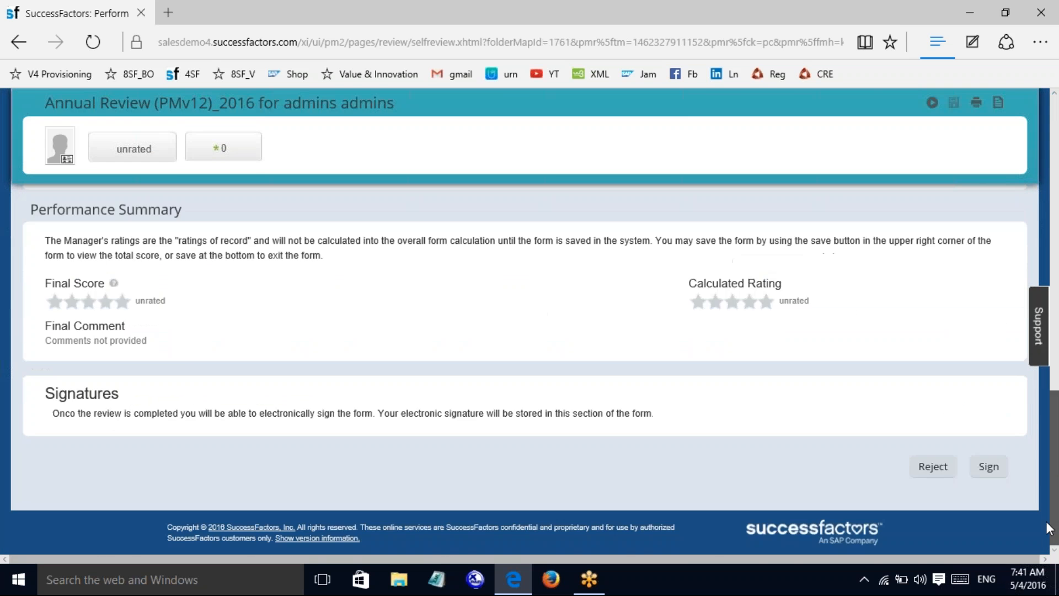
click(985, 469)
click(616, 388)
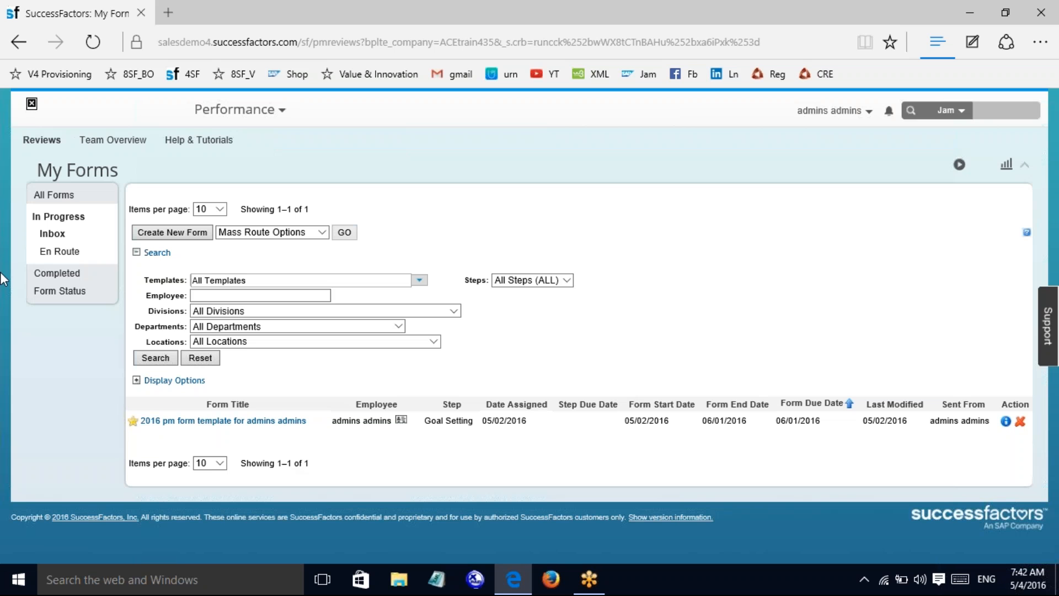
click(47, 277)
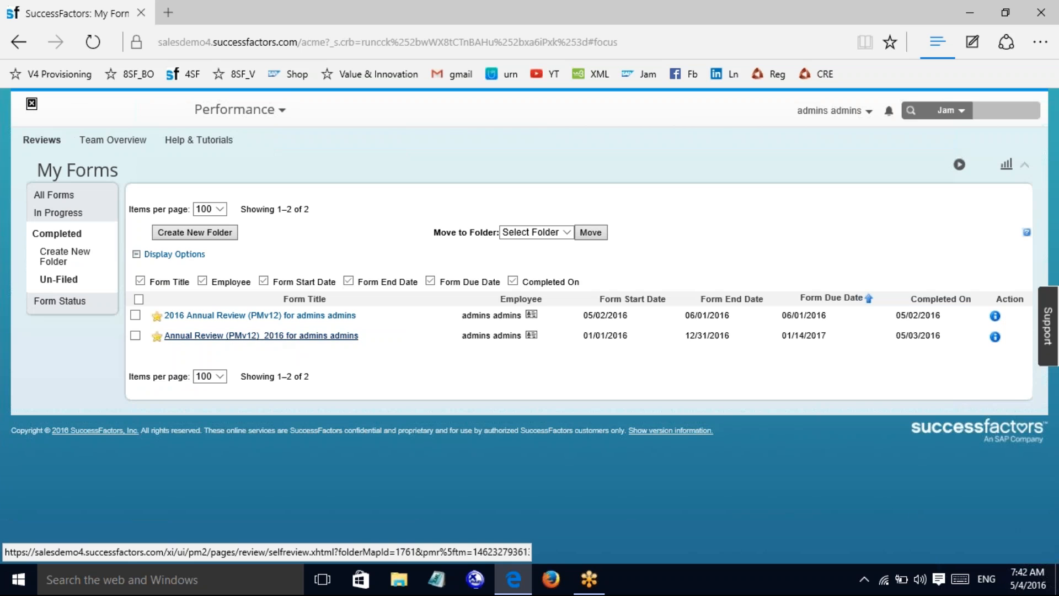
click(267, 335)
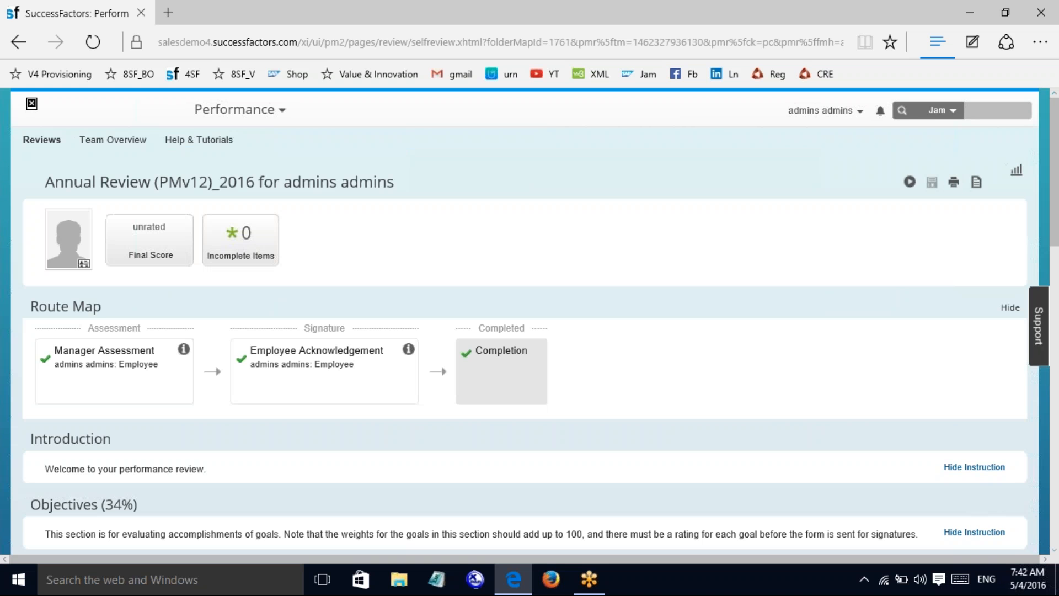
scroll(1057, 257, down, 1)
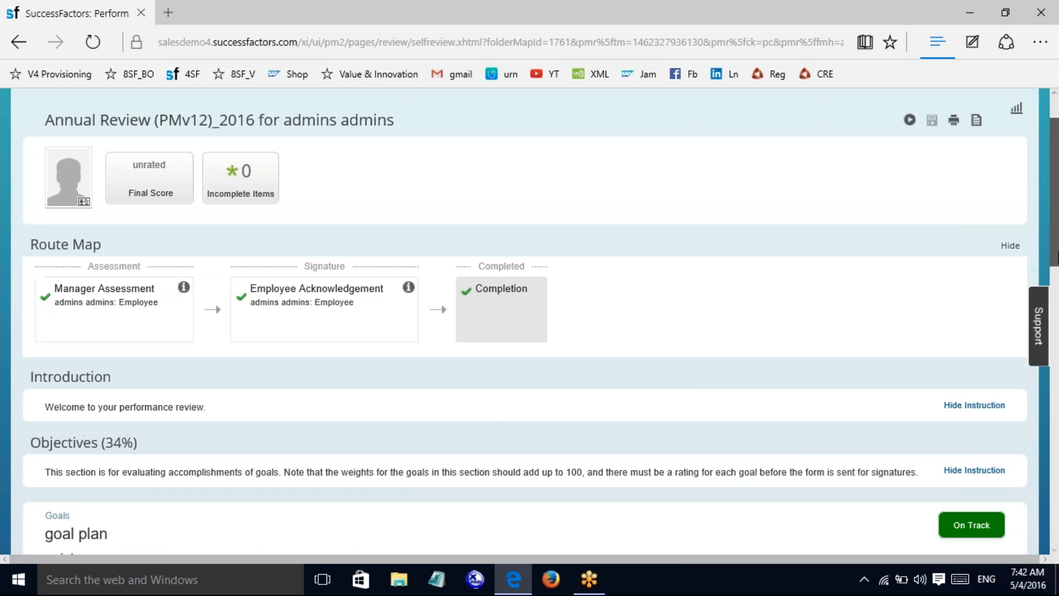
drag(1058, 257, 1057, 188)
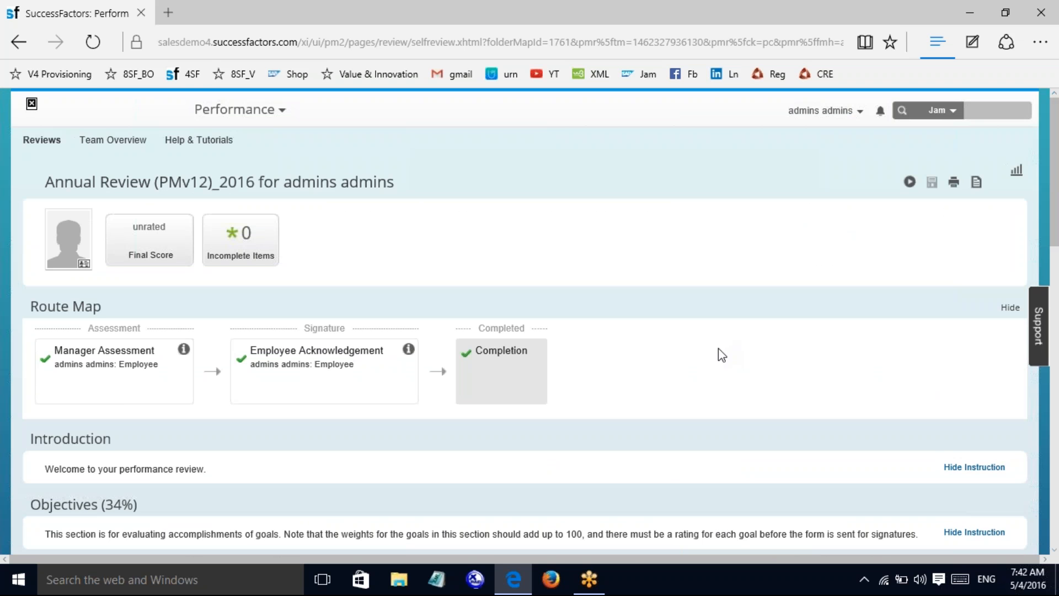
click(243, 113)
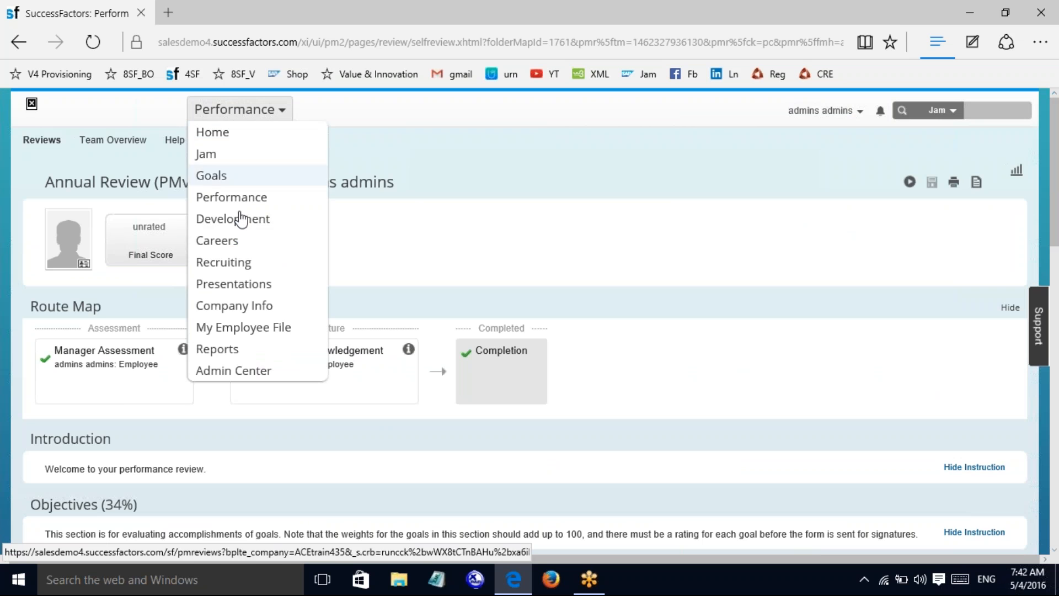
click(233, 198)
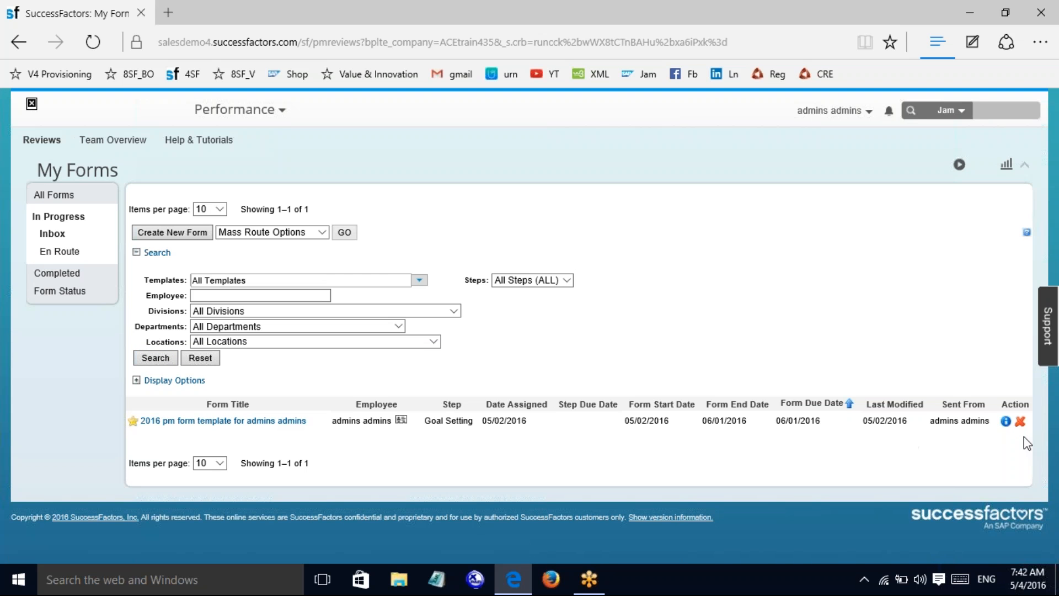
click(1007, 423)
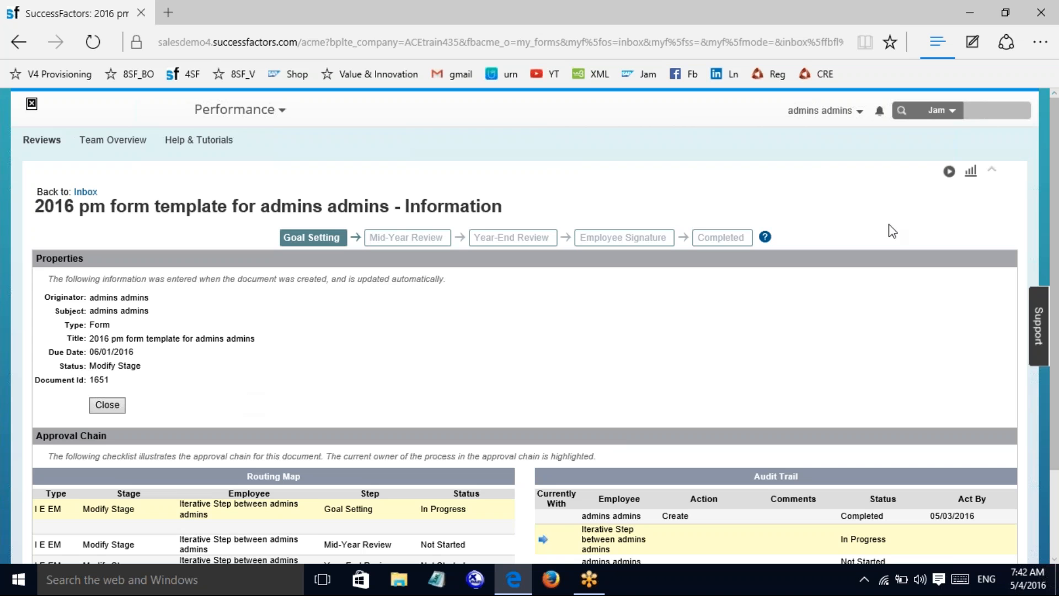
drag(1058, 228, 1058, 353)
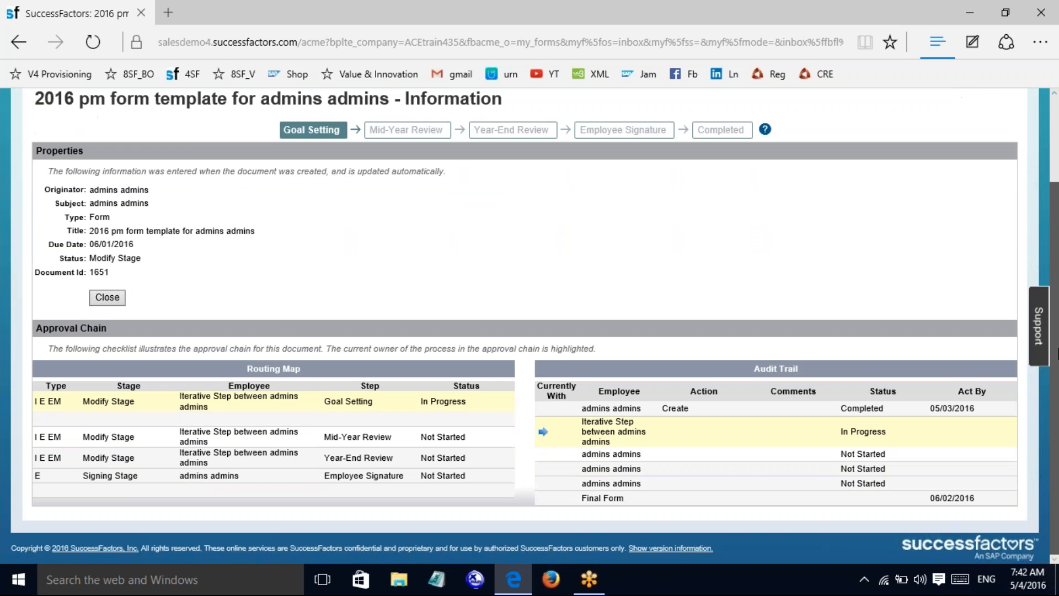
drag(1058, 389, 1058, 357)
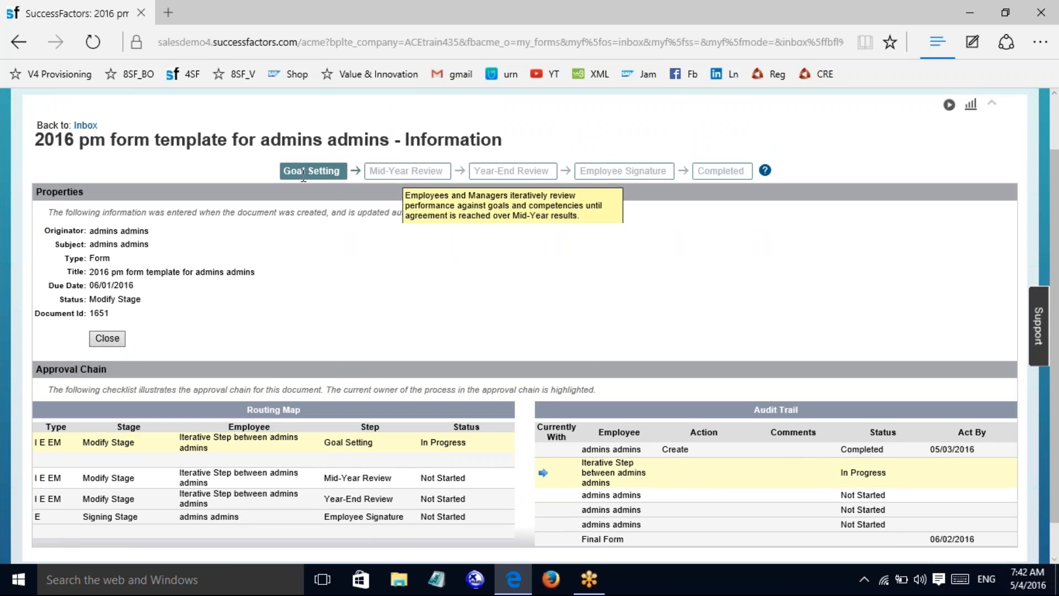
mouse_move(311, 171)
mouse_move(404, 170)
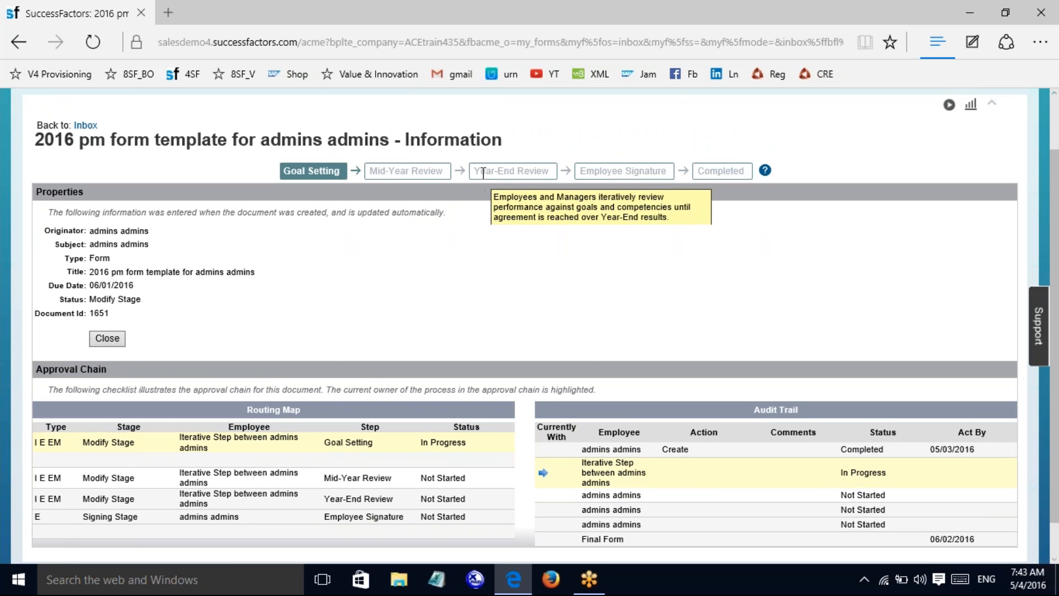
mouse_move(617, 169)
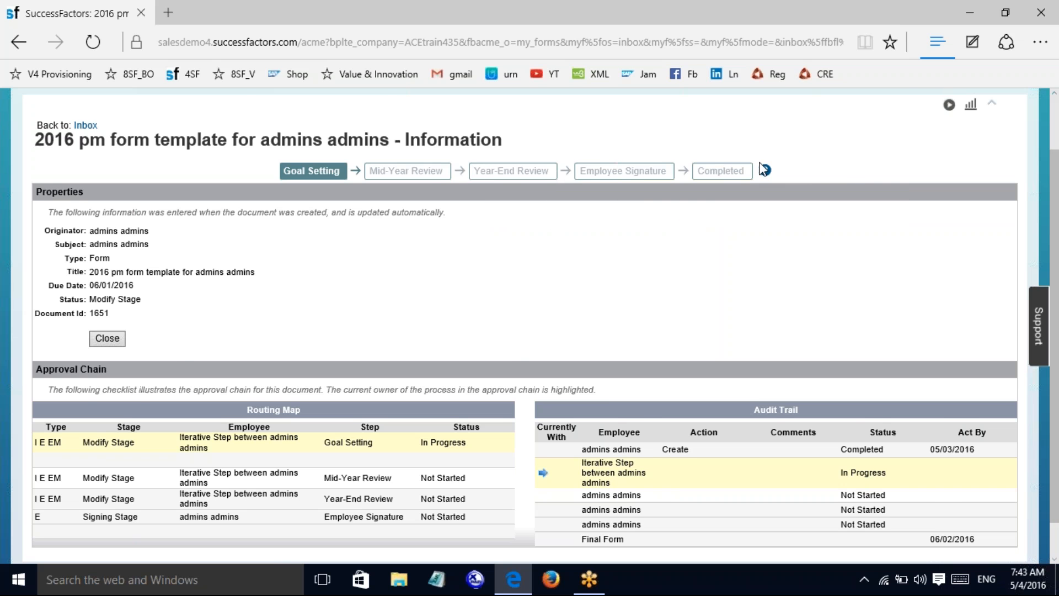
scroll(1057, 396, down, 1)
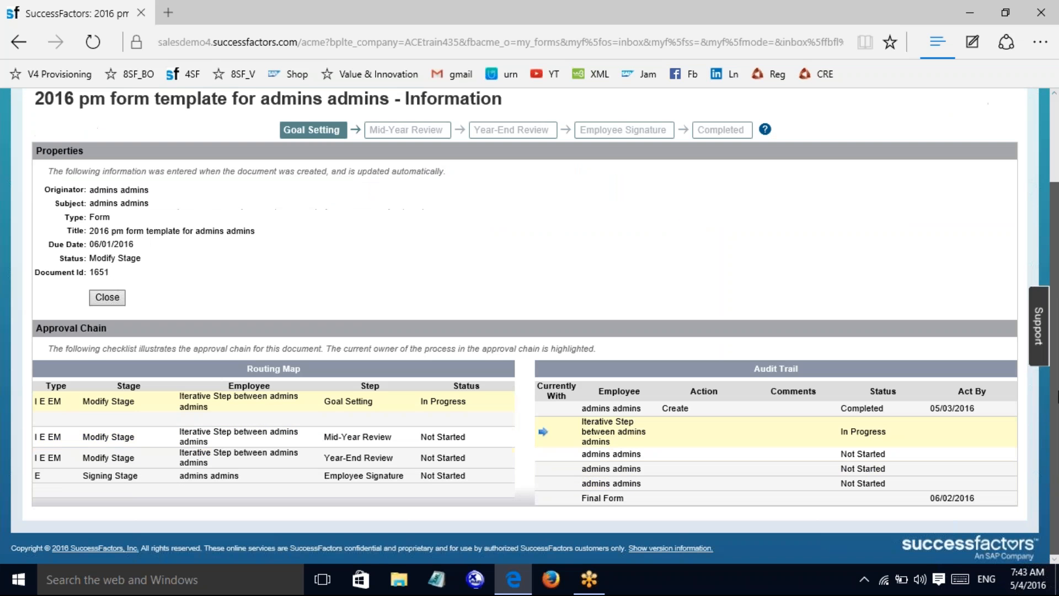
drag(1057, 397, 1057, 301)
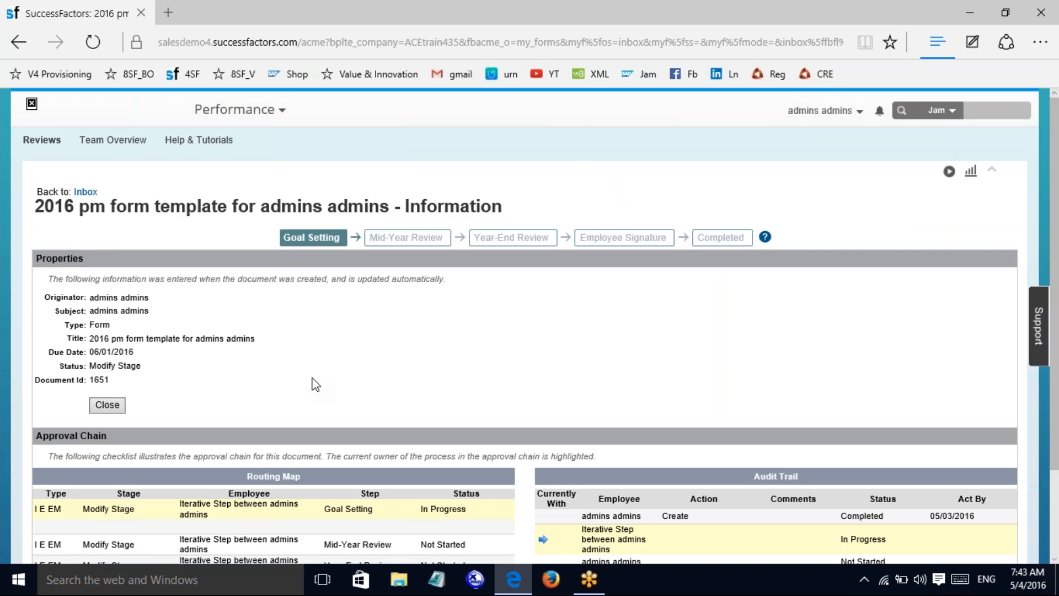
click(86, 191)
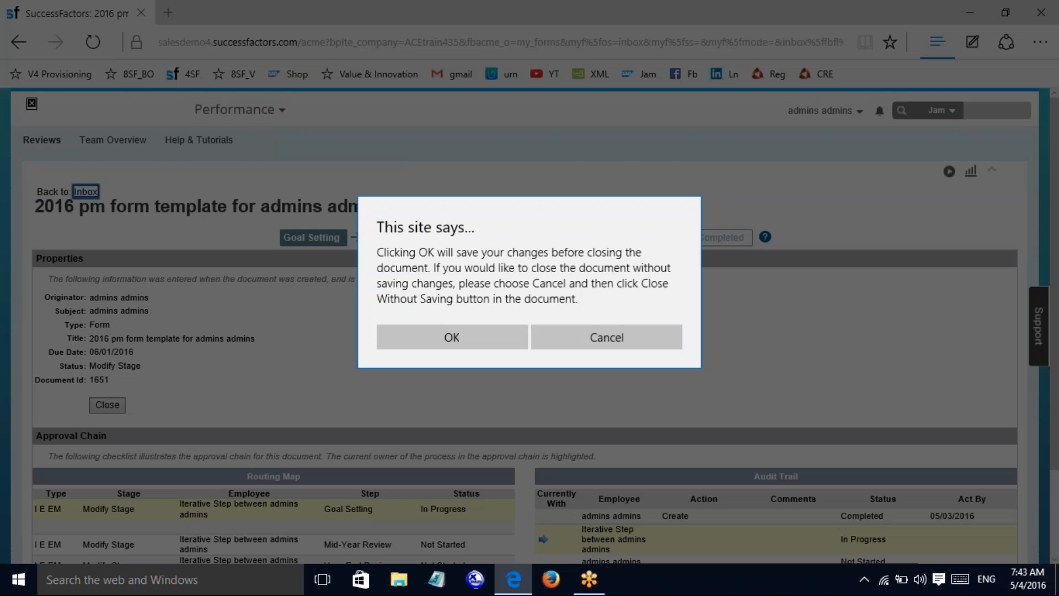
click(462, 330)
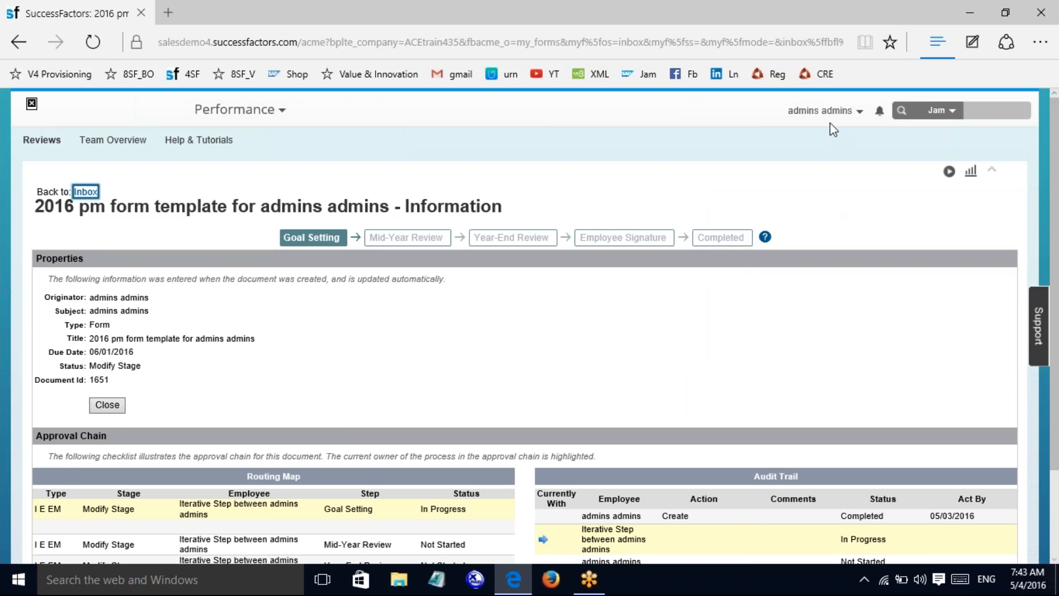
click(822, 111)
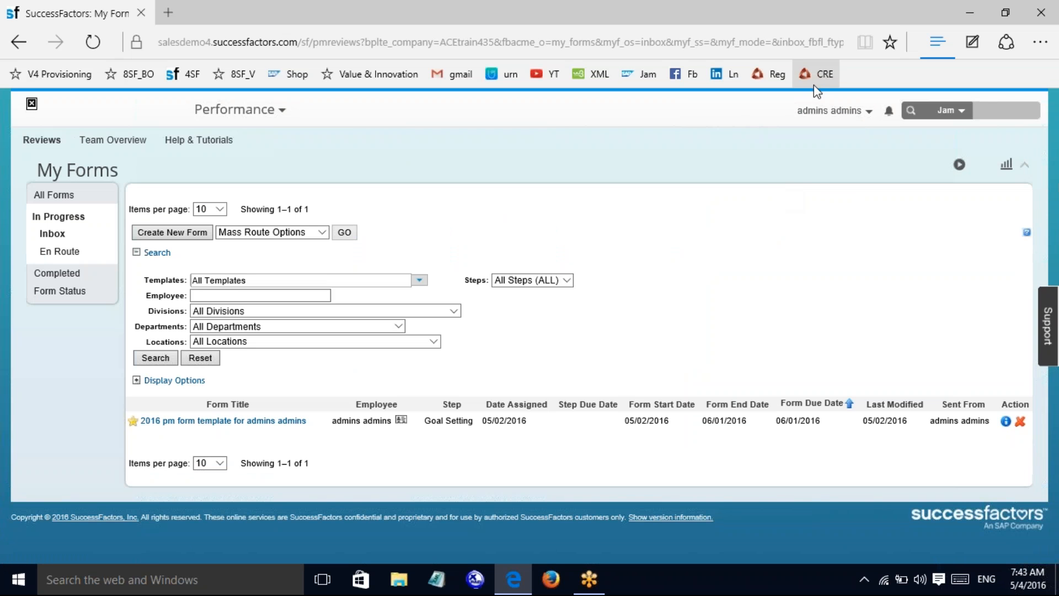
Step: Go to the Admin Center and show the Performance Management administration tools
click(828, 112)
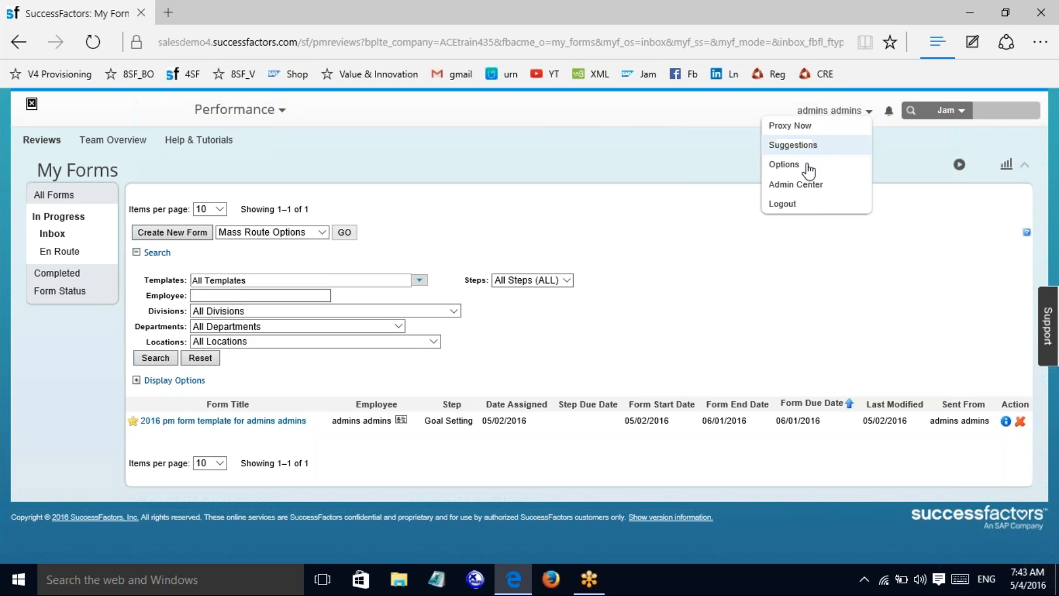
click(785, 185)
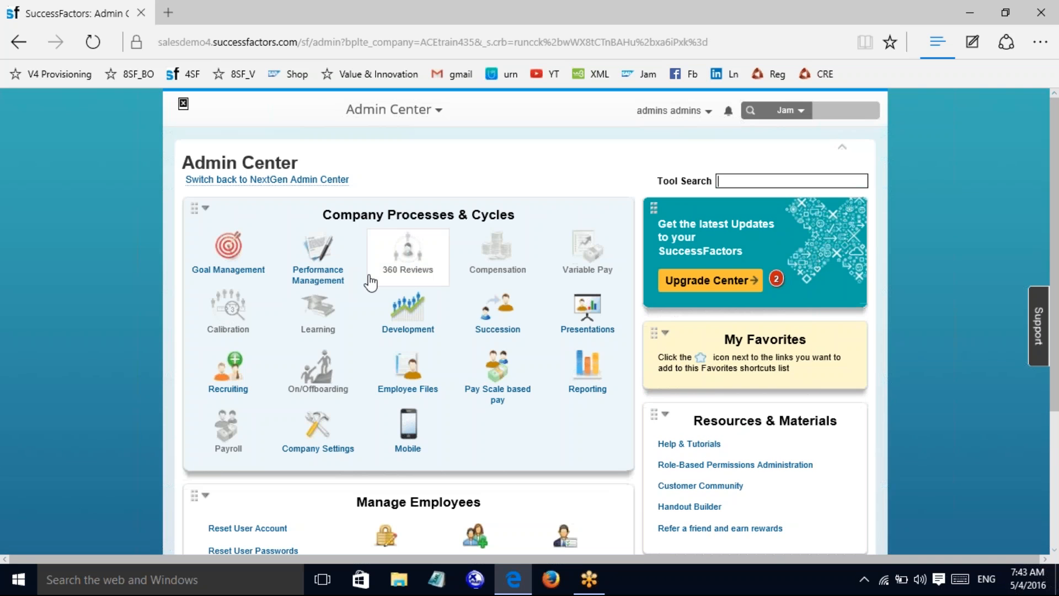
click(318, 278)
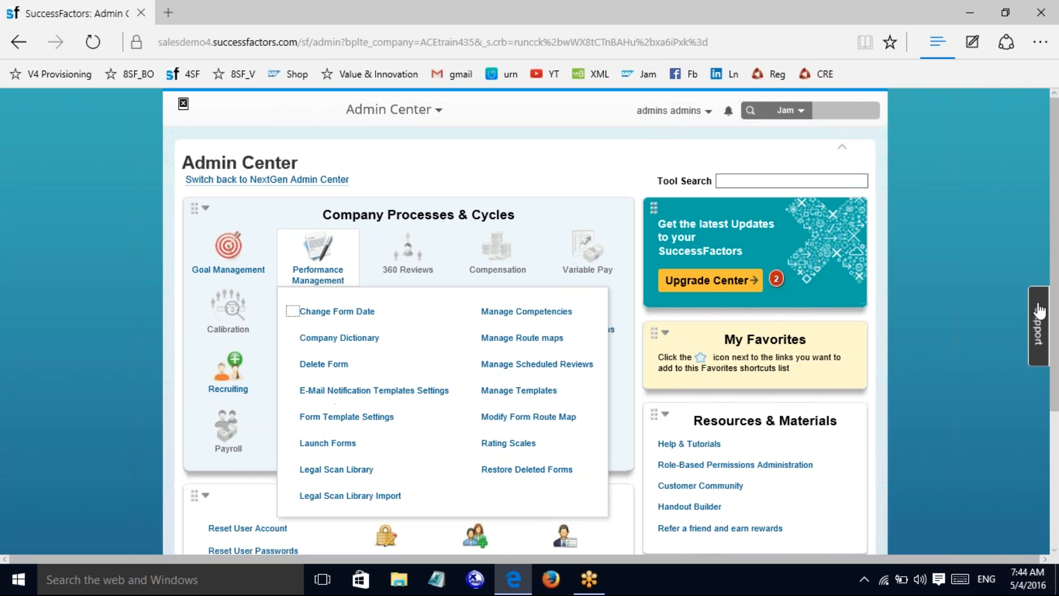
Step: Show the Manage Forms by User flyout under Manage Employees
scroll(1039, 312, down, 3)
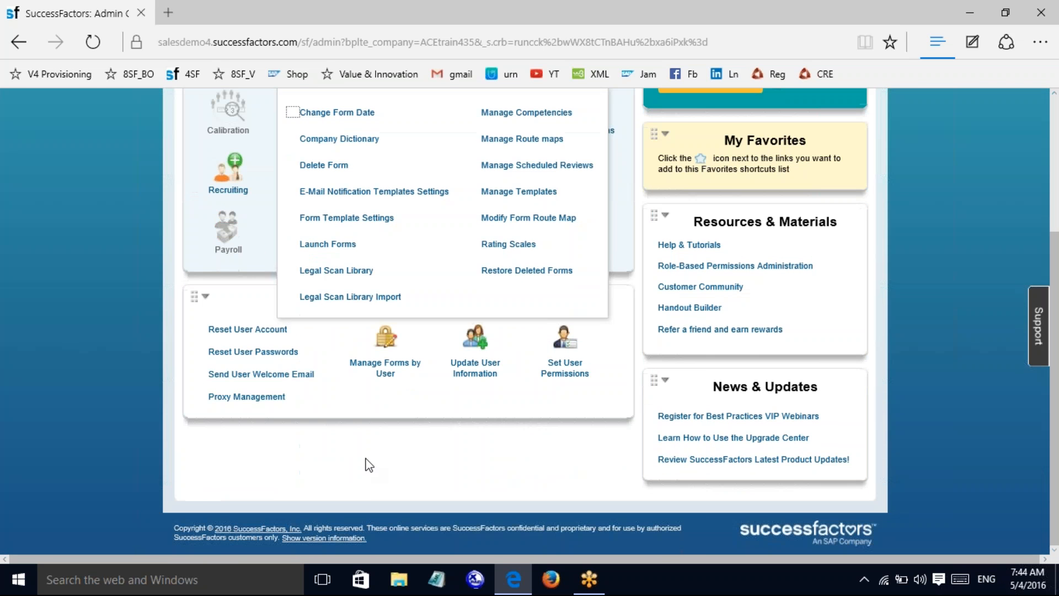
click(386, 353)
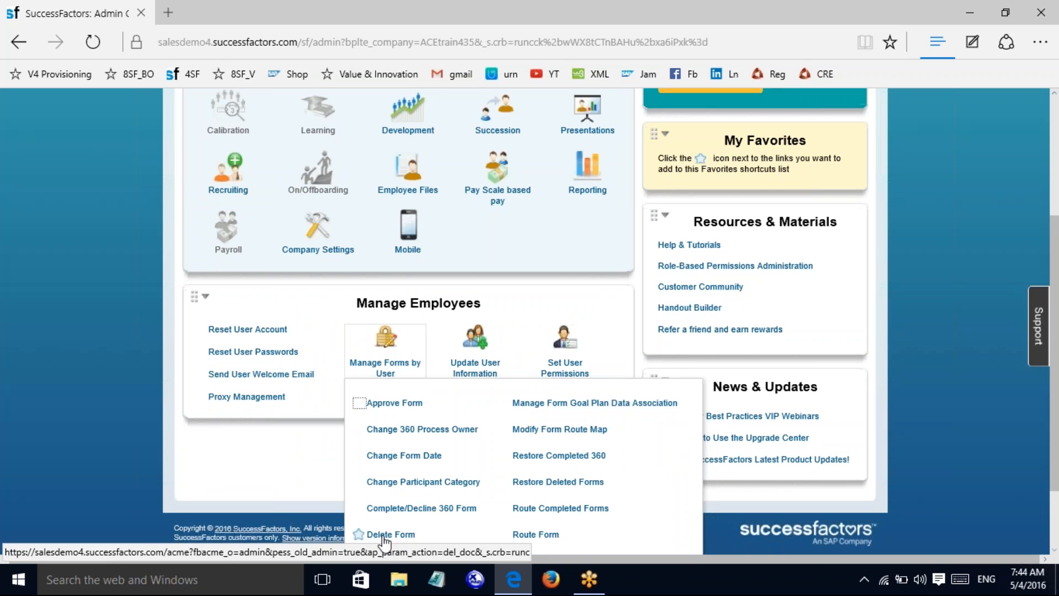
drag(1058, 459, 1058, 372)
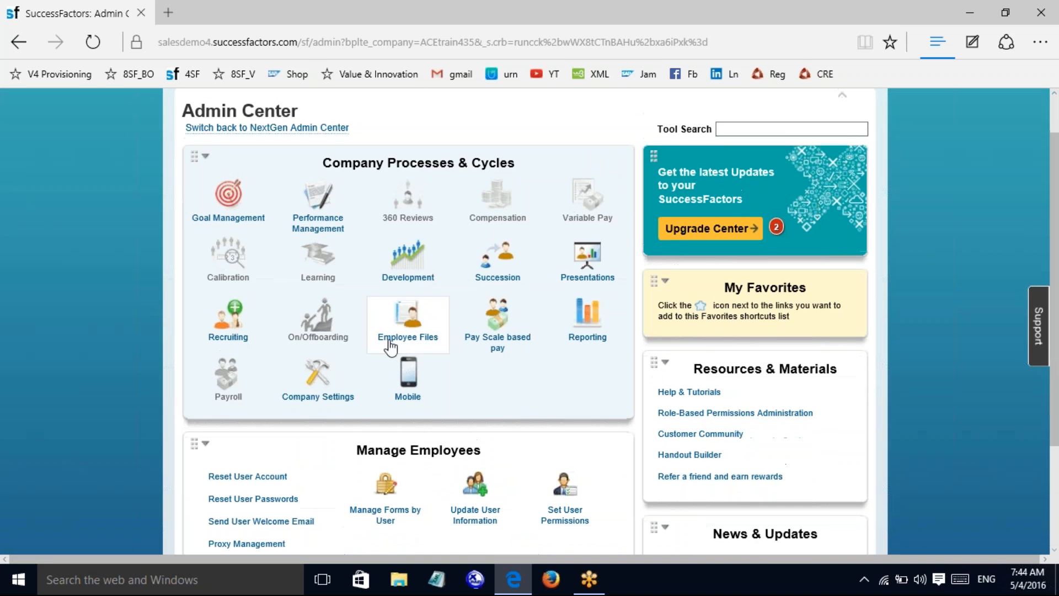
click(307, 200)
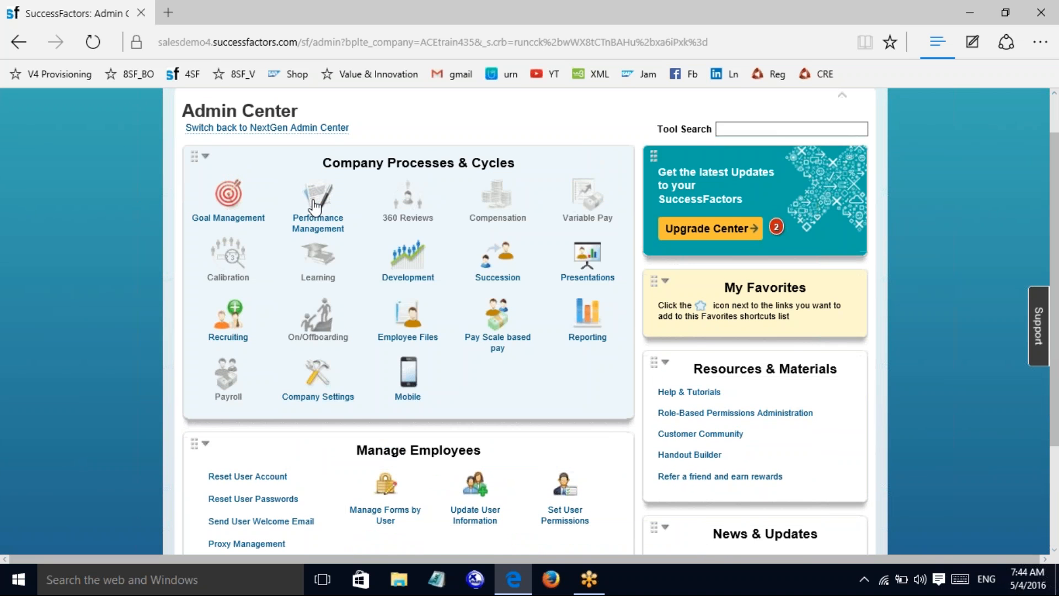
click(315, 215)
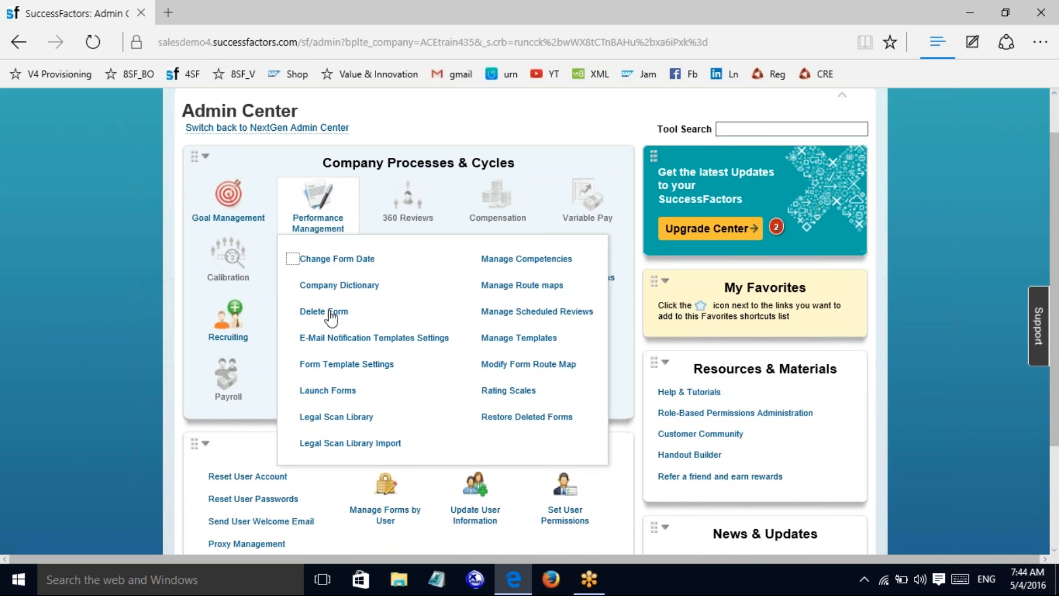
drag(1057, 241, 1057, 342)
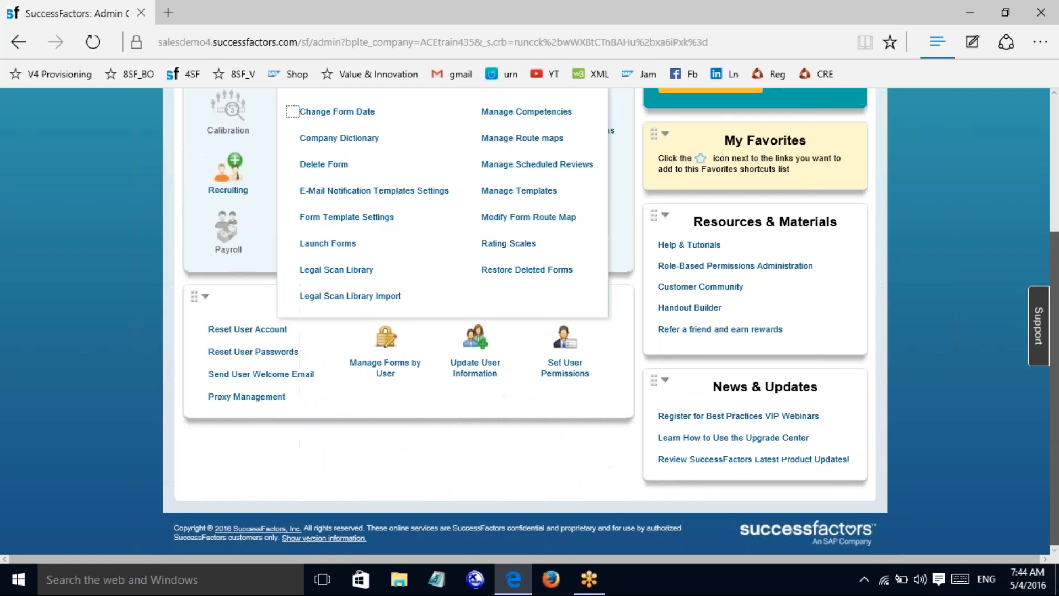
click(397, 430)
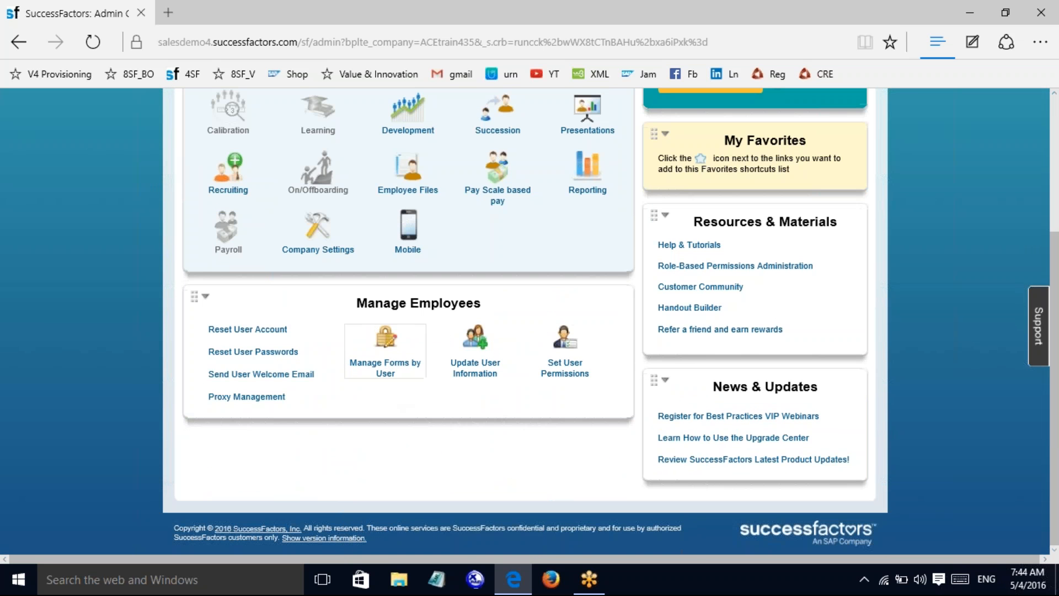
click(386, 365)
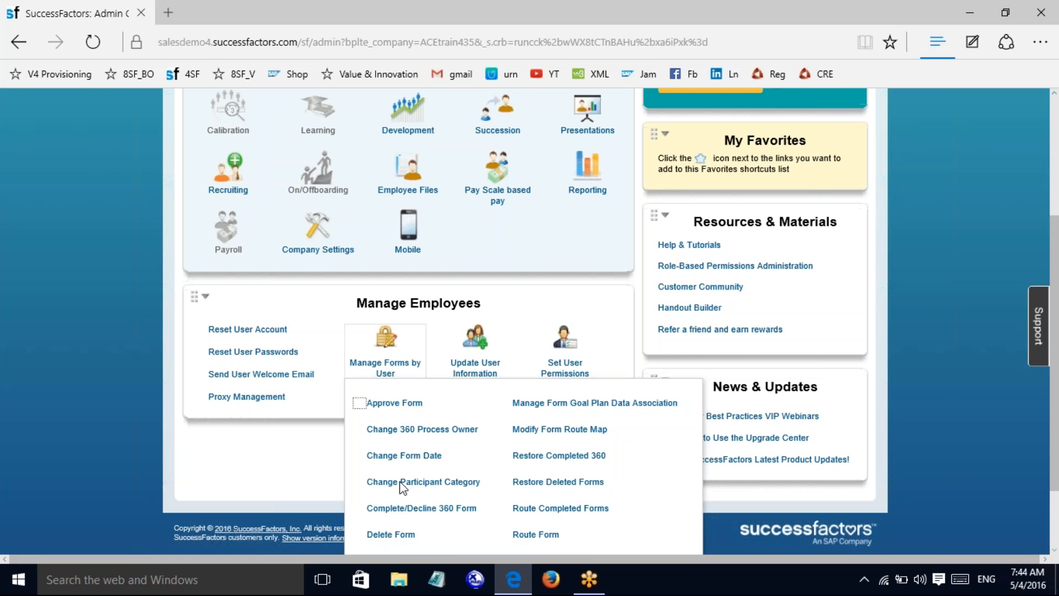
Step: Search Delete Form by a user's username, which returns 0 documents, and expand Search Criteria
click(358, 534)
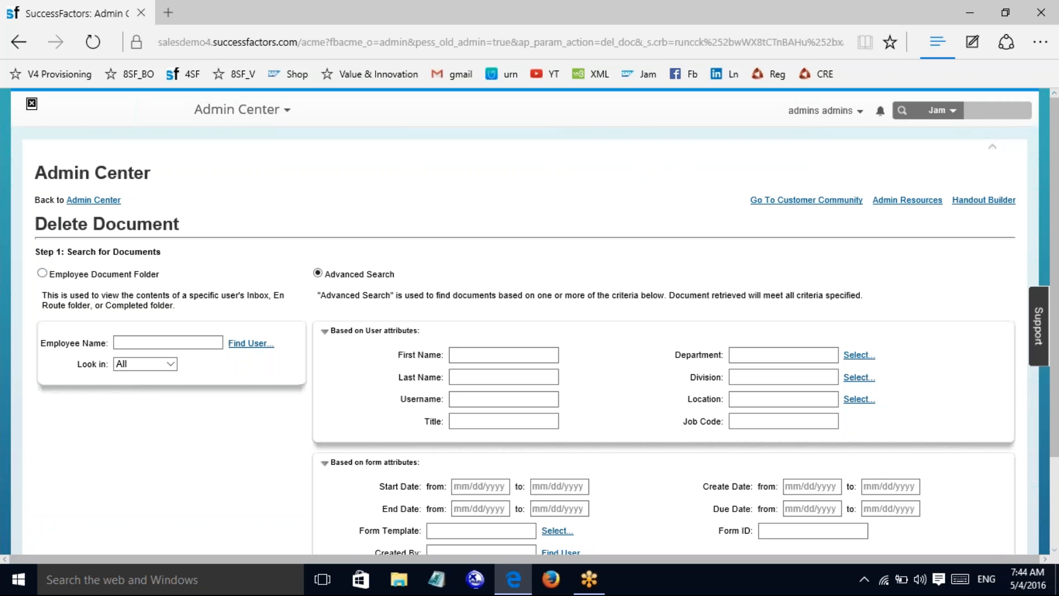
scroll(1052, 386, down, 2)
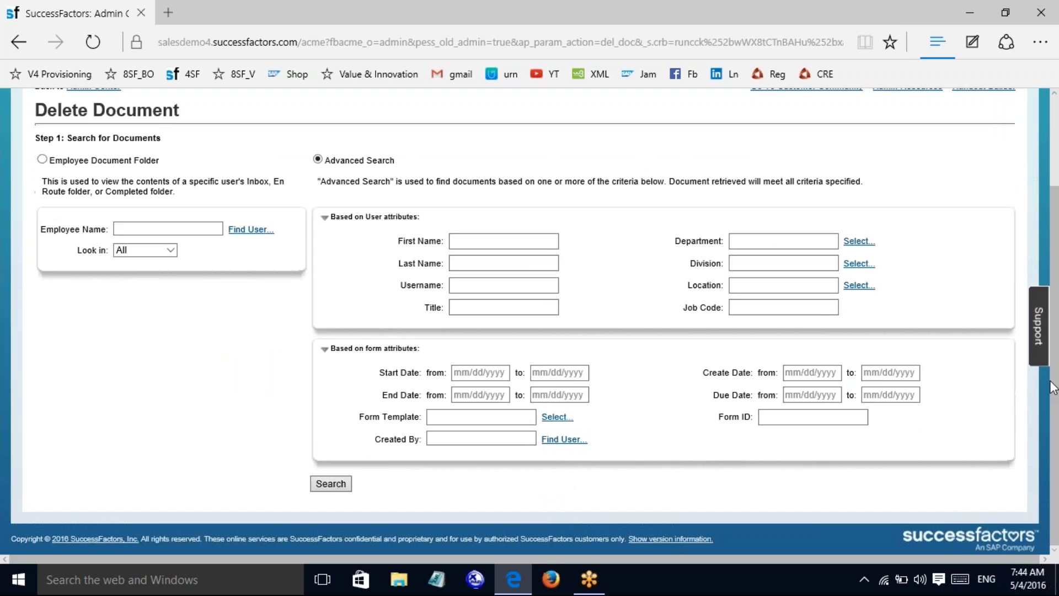
click(476, 285)
text(anipe)
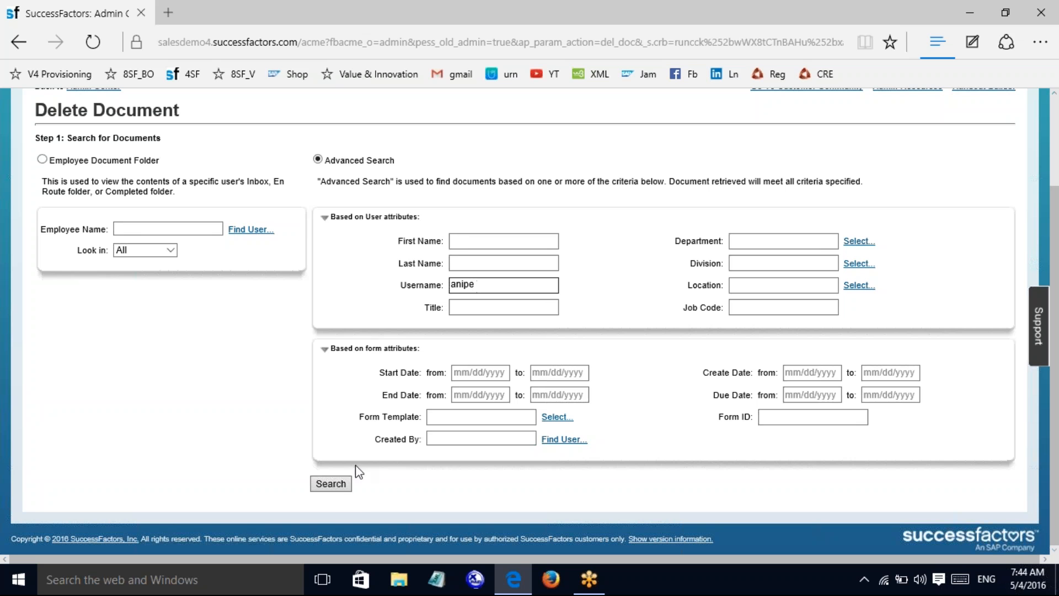
click(332, 485)
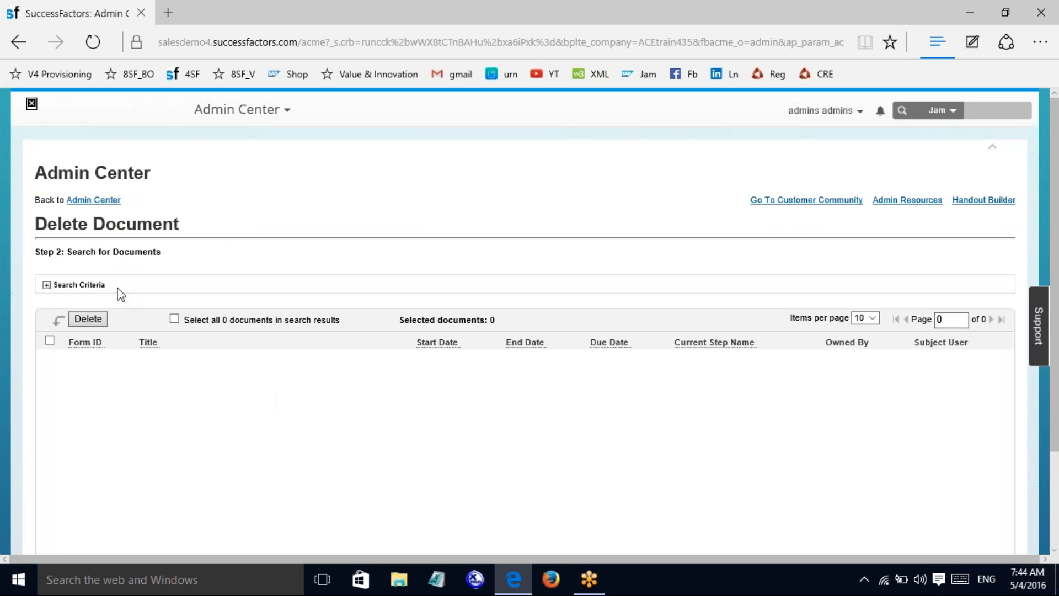
click(47, 285)
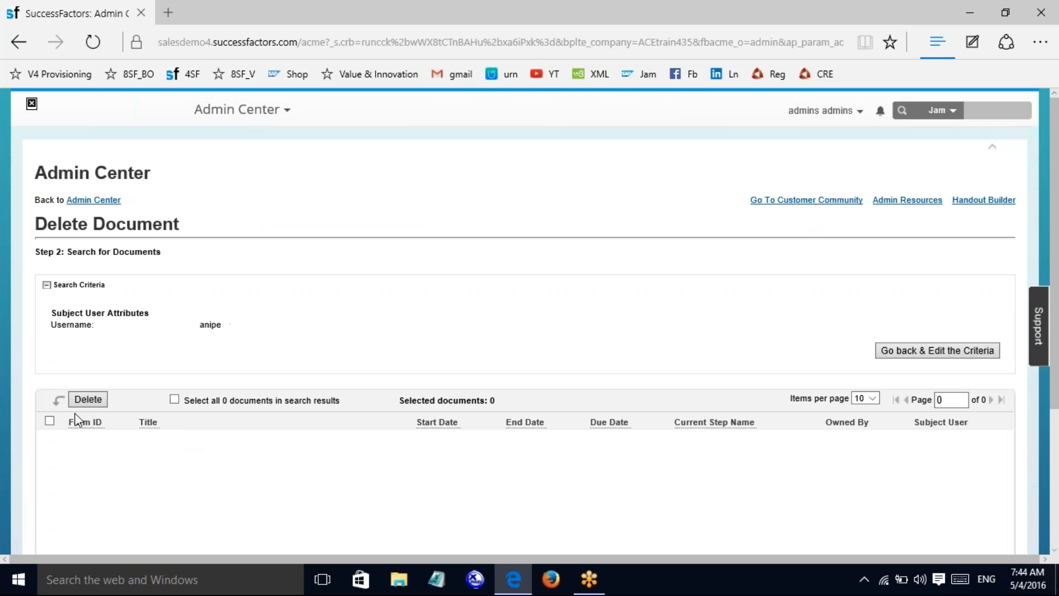
Step: Reopen Delete Form from Performance Management and search the admin username, which returns 3 documents
click(107, 200)
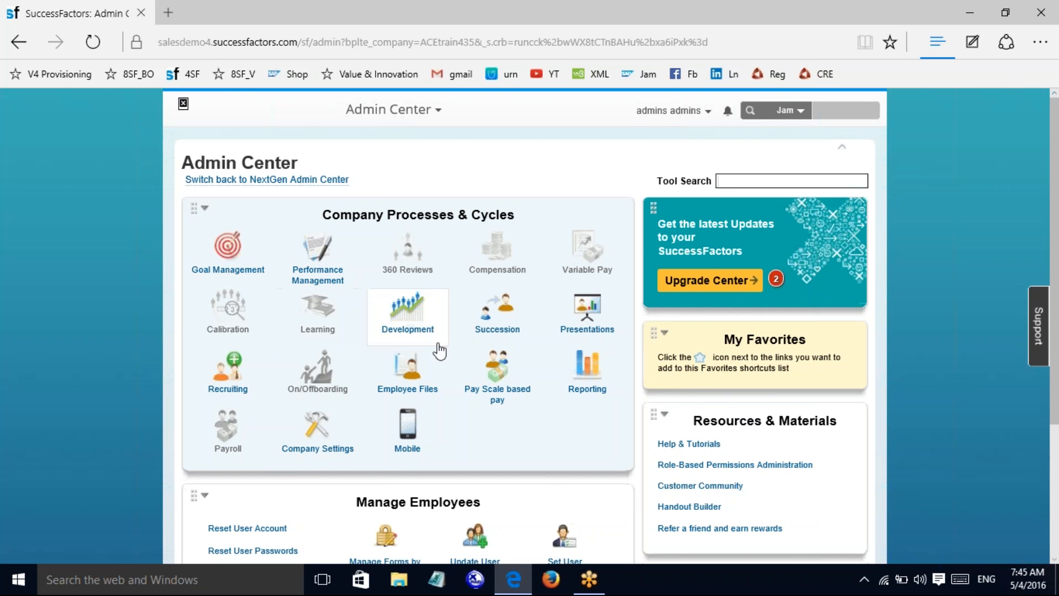
click(317, 254)
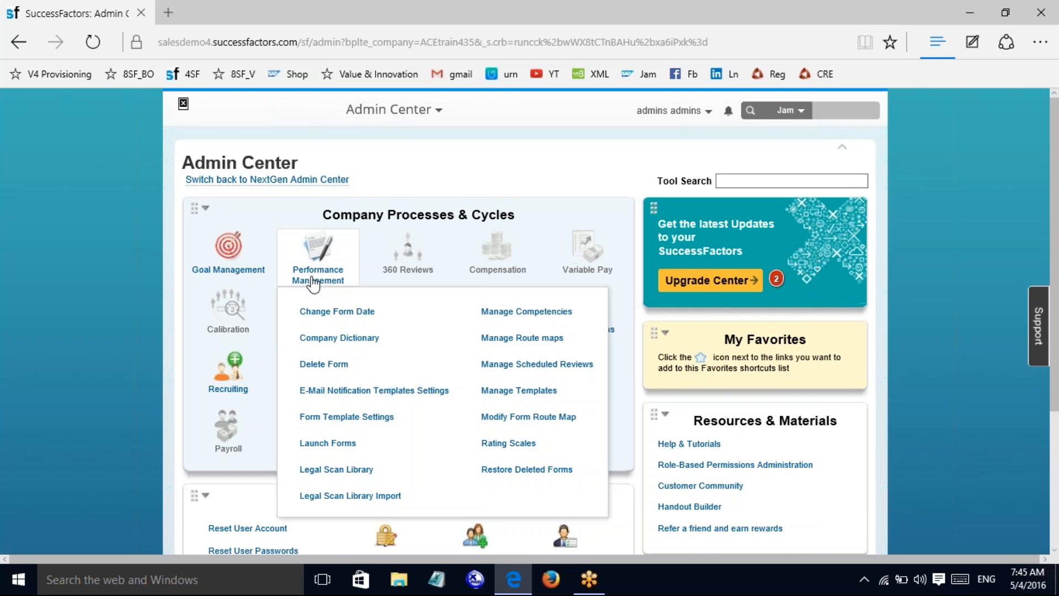
click(324, 375)
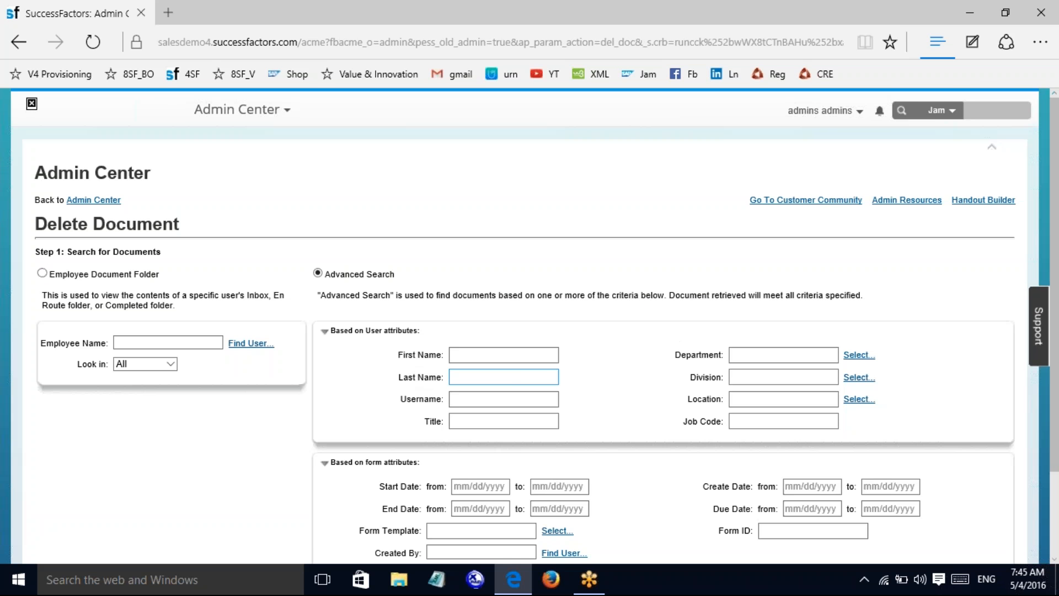
click(493, 394)
text(admins)
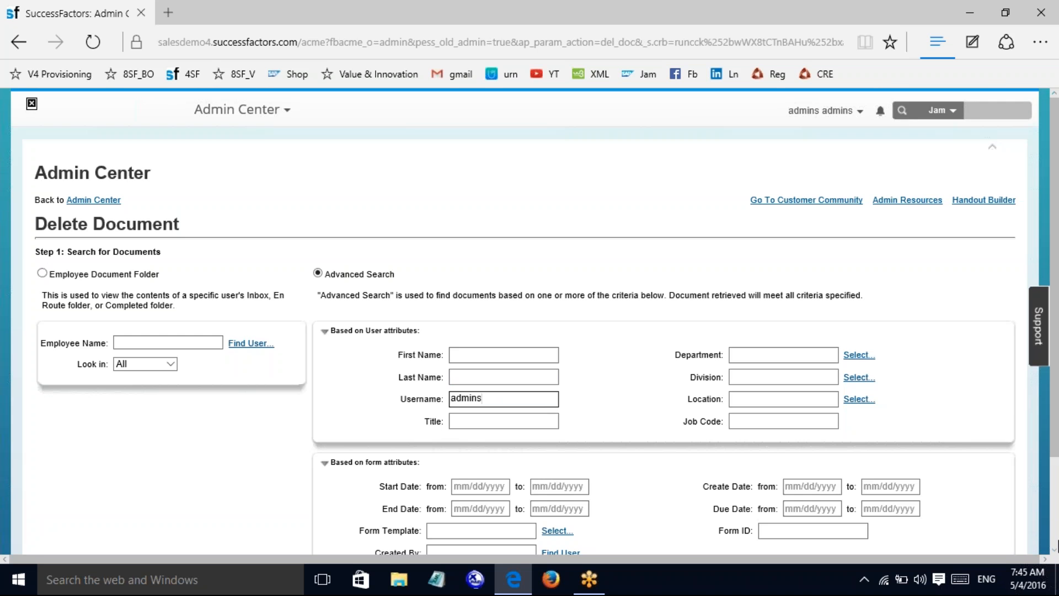
scroll(530, 320, down, 2)
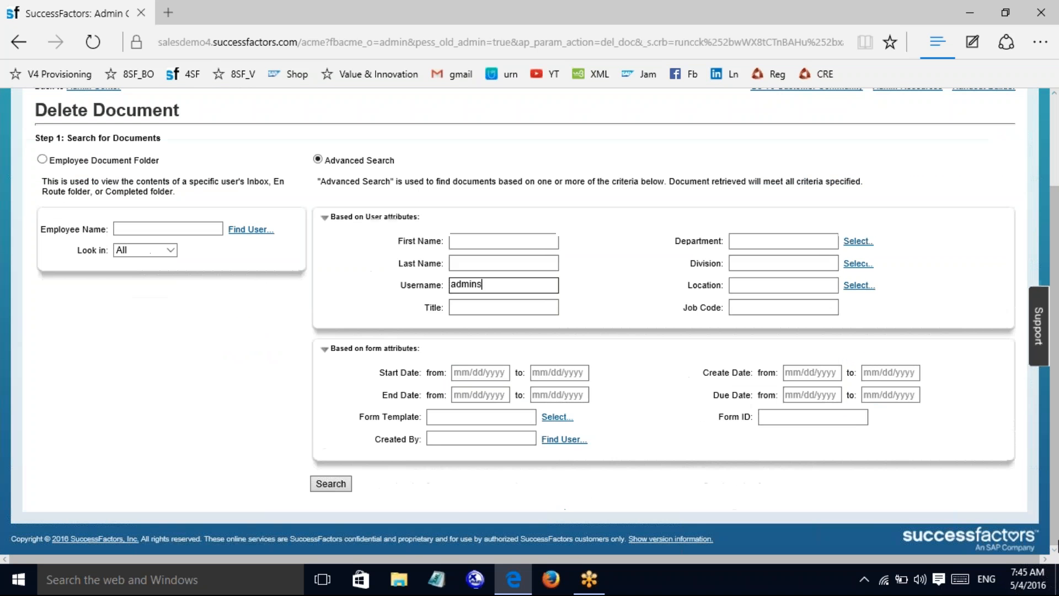
click(342, 486)
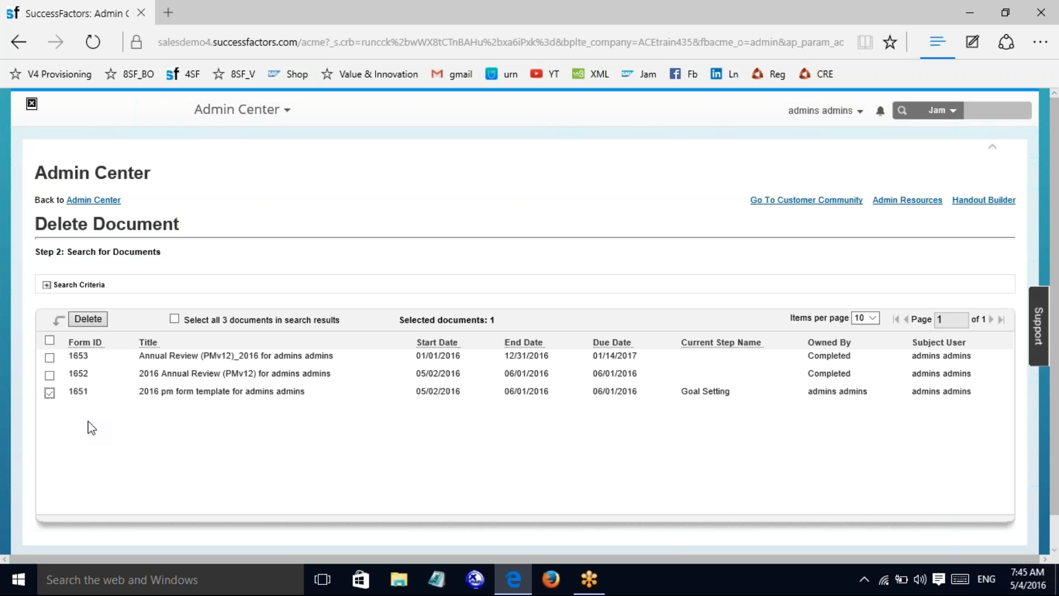
Step: Delete document 1651 and confirm, leaving forms 1653 and 1652, then return to Admin Center
click(88, 320)
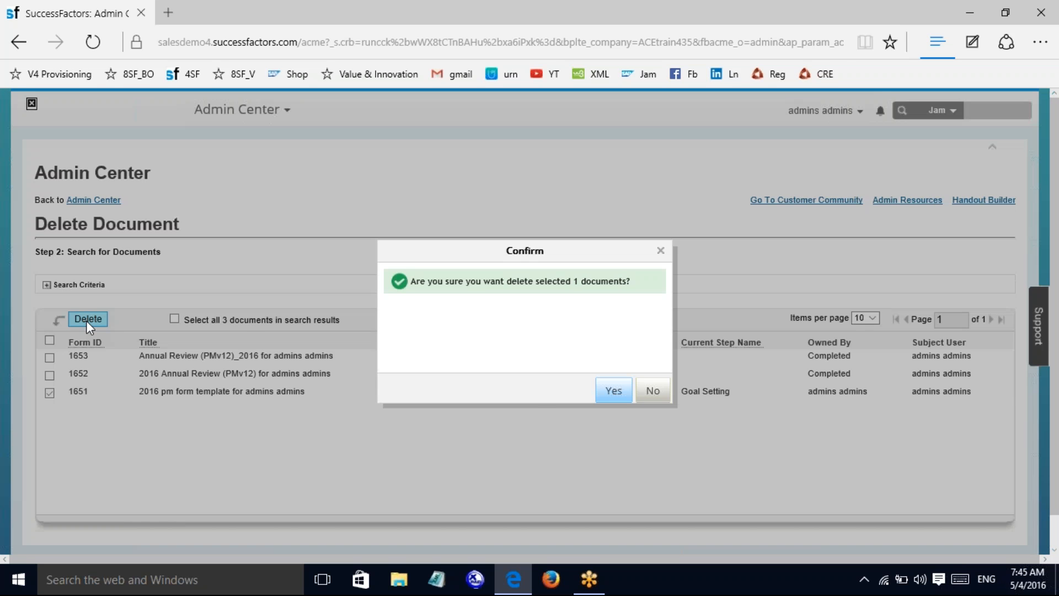
click(607, 393)
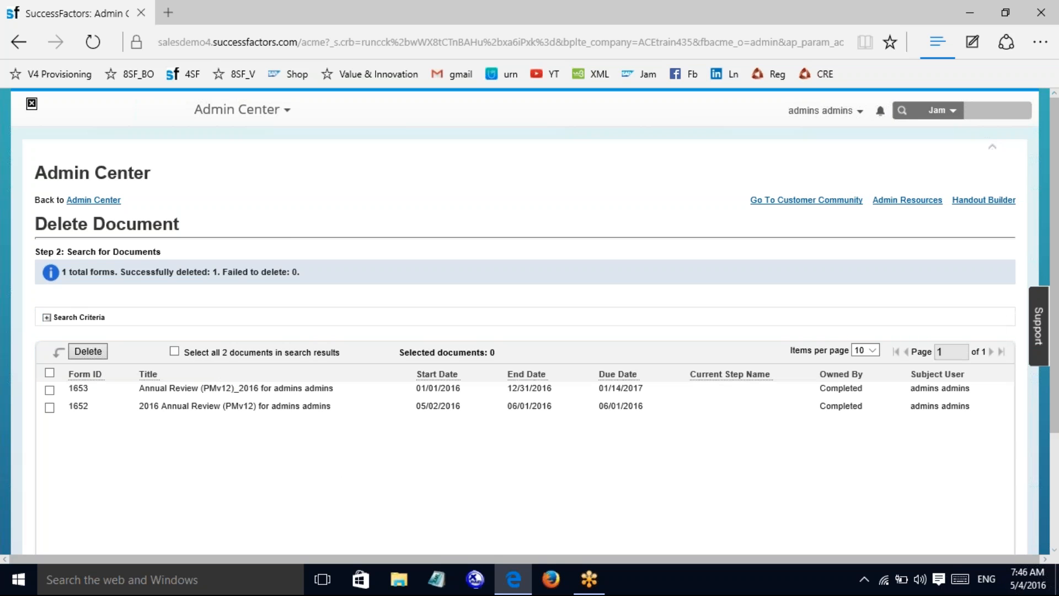
click(280, 113)
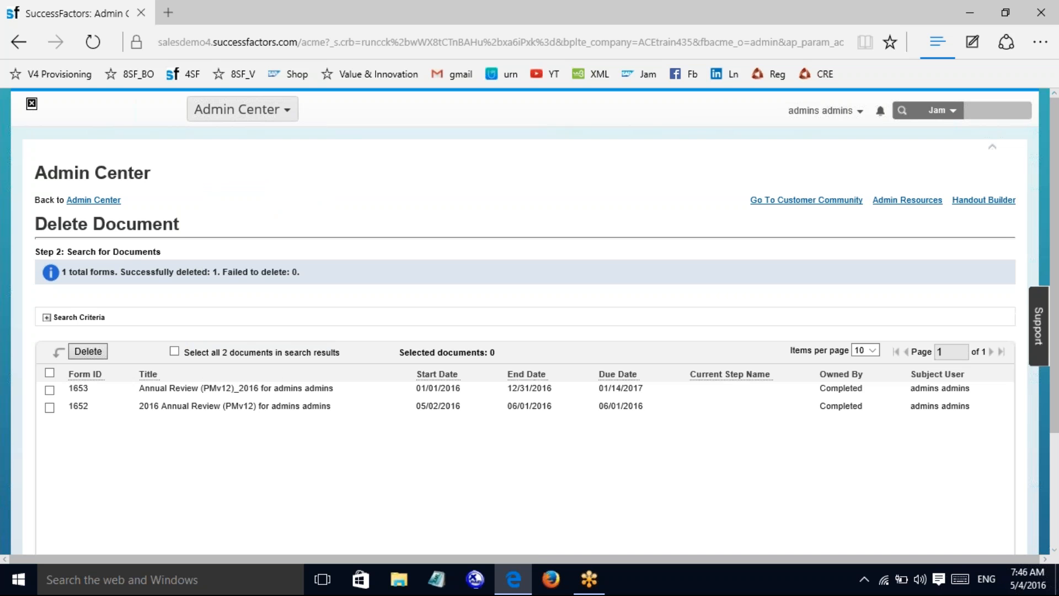
click(76, 201)
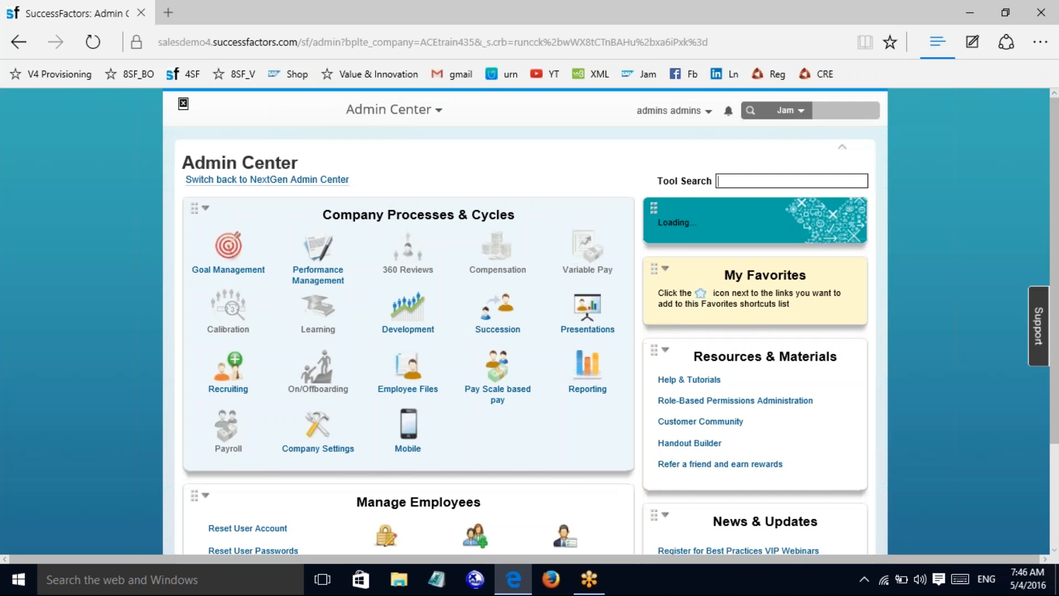
Step: Open Performance Management > Restore Deleted Forms to reach the Restore Deleted Document page
scroll(384, 357, down, 3)
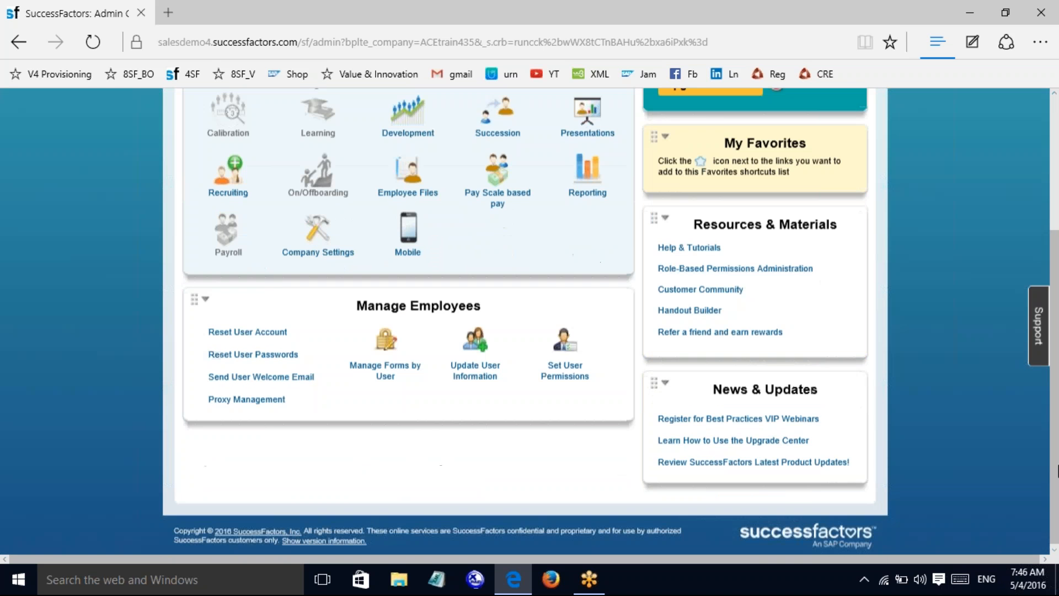
click(385, 358)
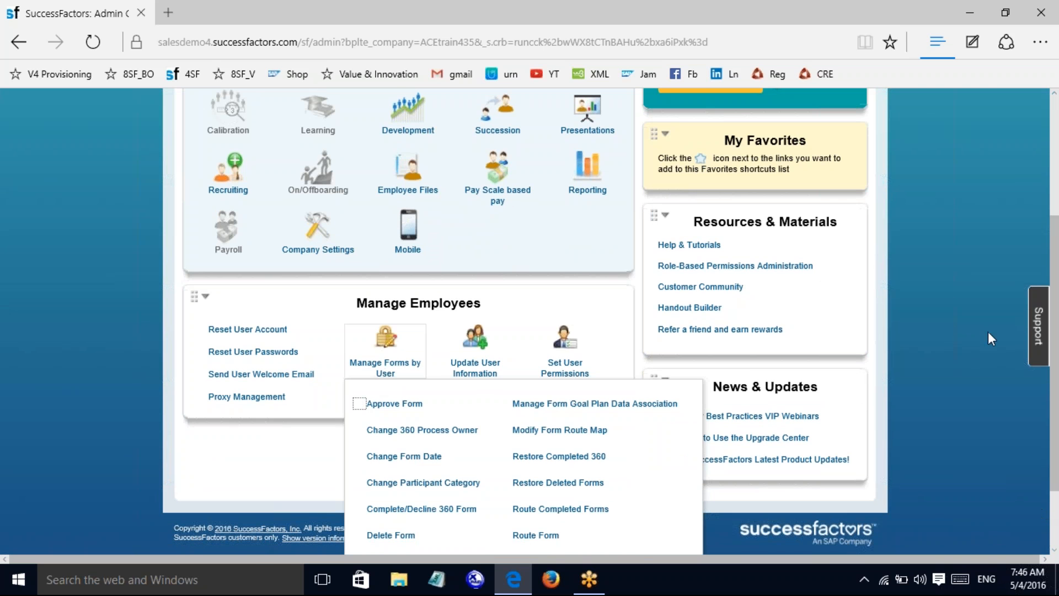
scroll(956, 328, up, 3)
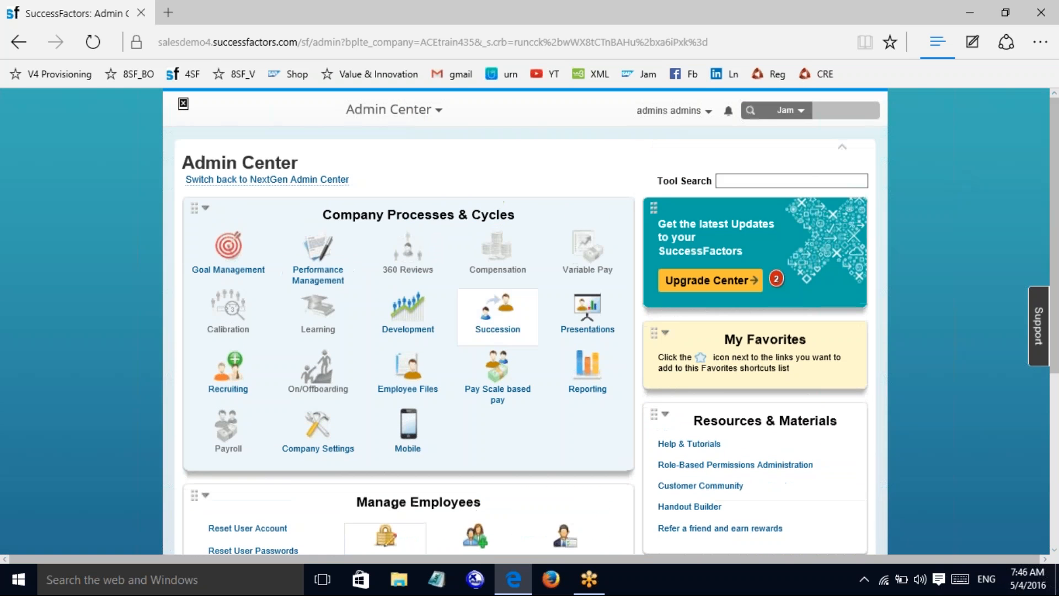
click(298, 276)
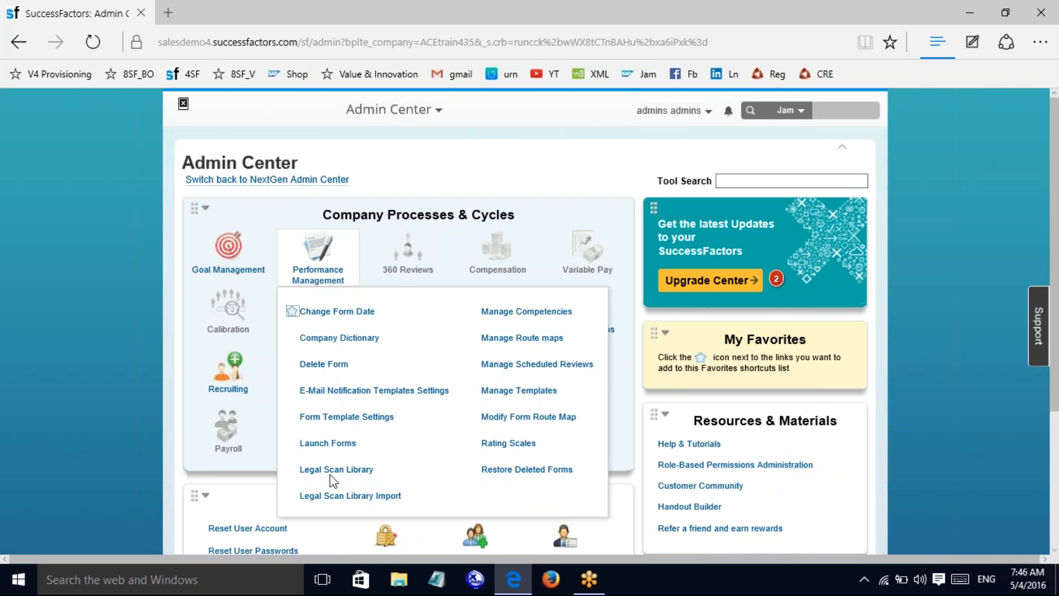
click(517, 470)
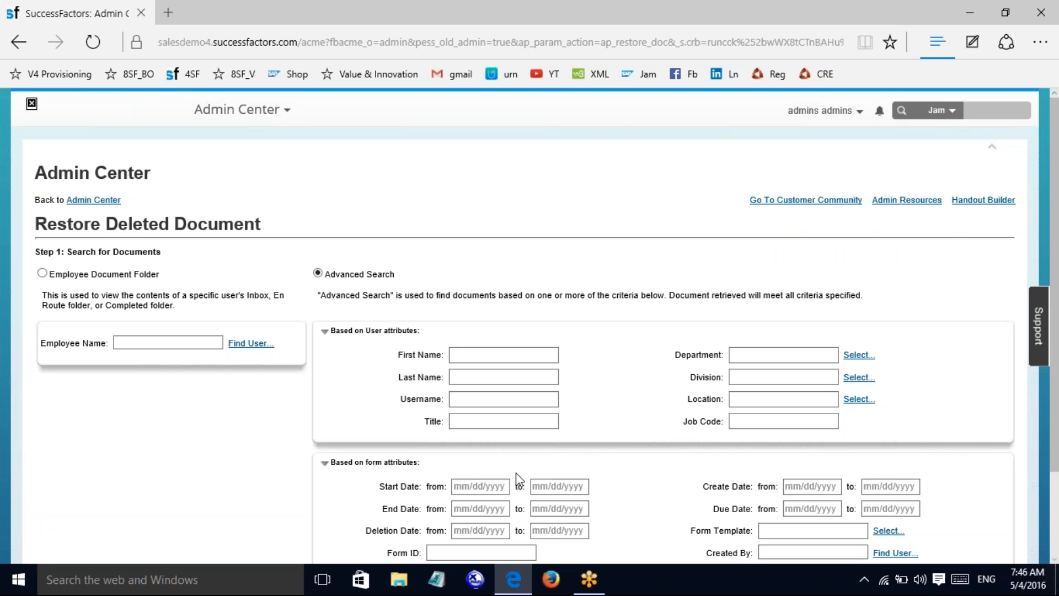
Step: Search deleted documents for the admin username chosen from the suggestions
click(485, 397)
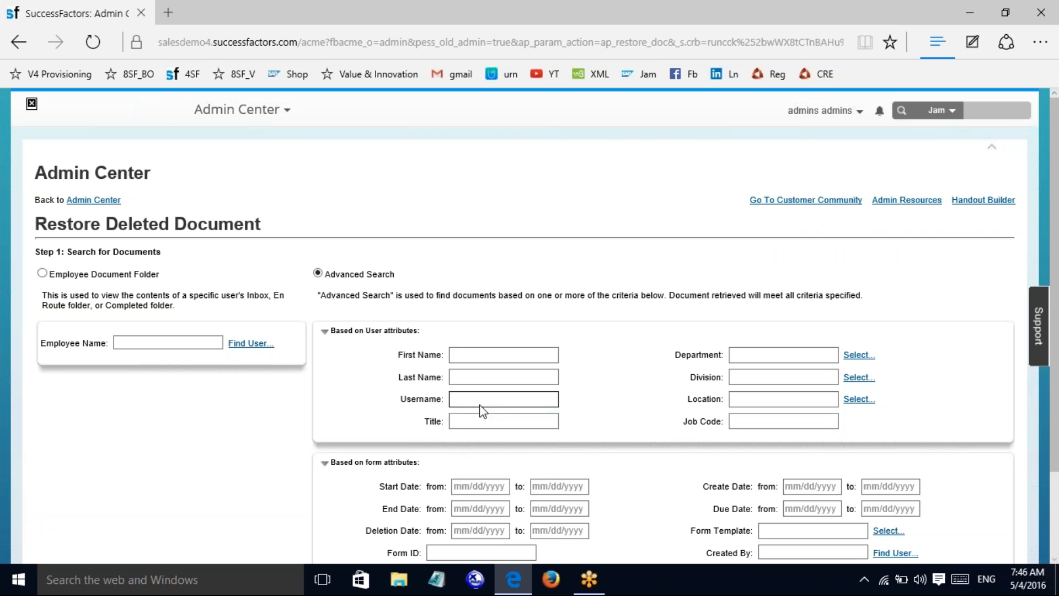
text(admins)
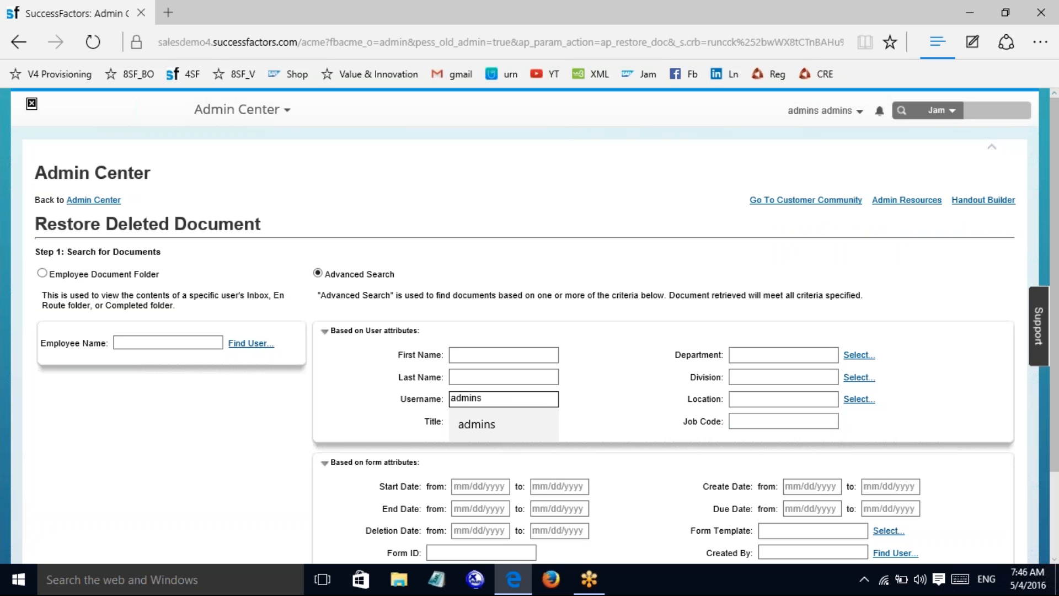
click(478, 424)
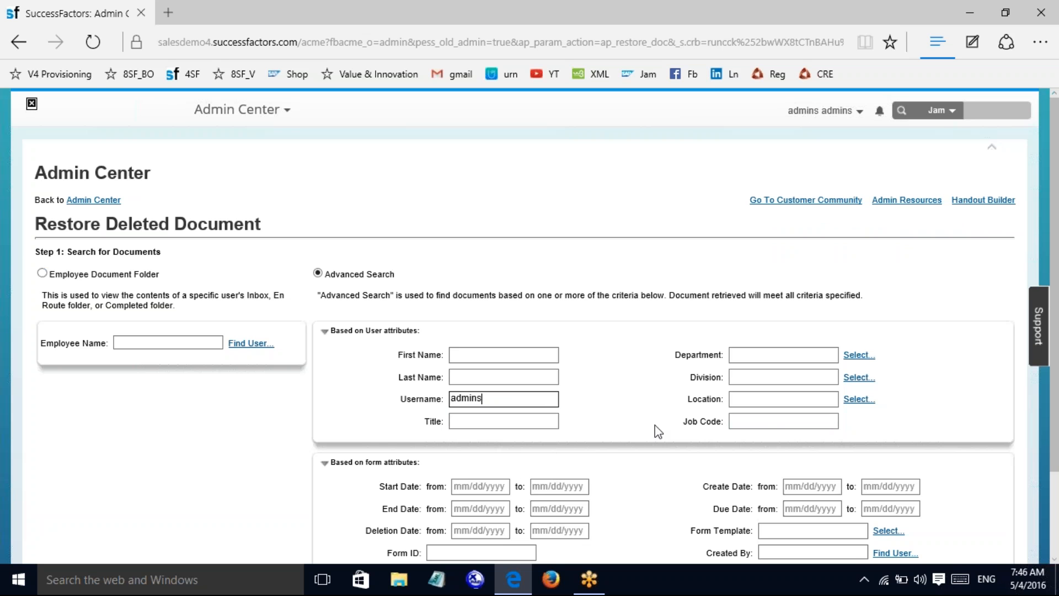
scroll(1055, 521, down, 3)
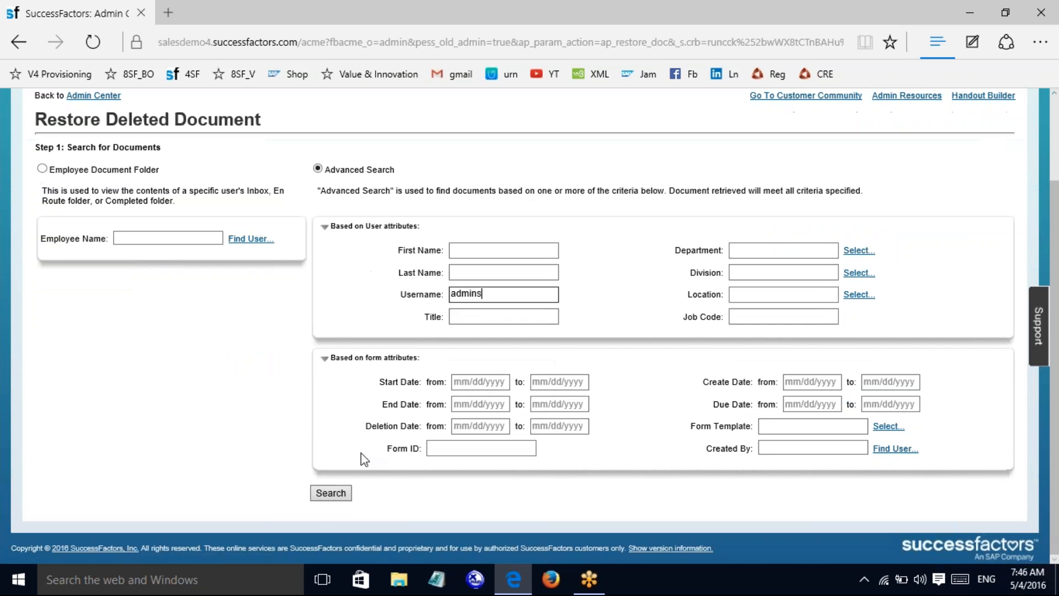
click(330, 494)
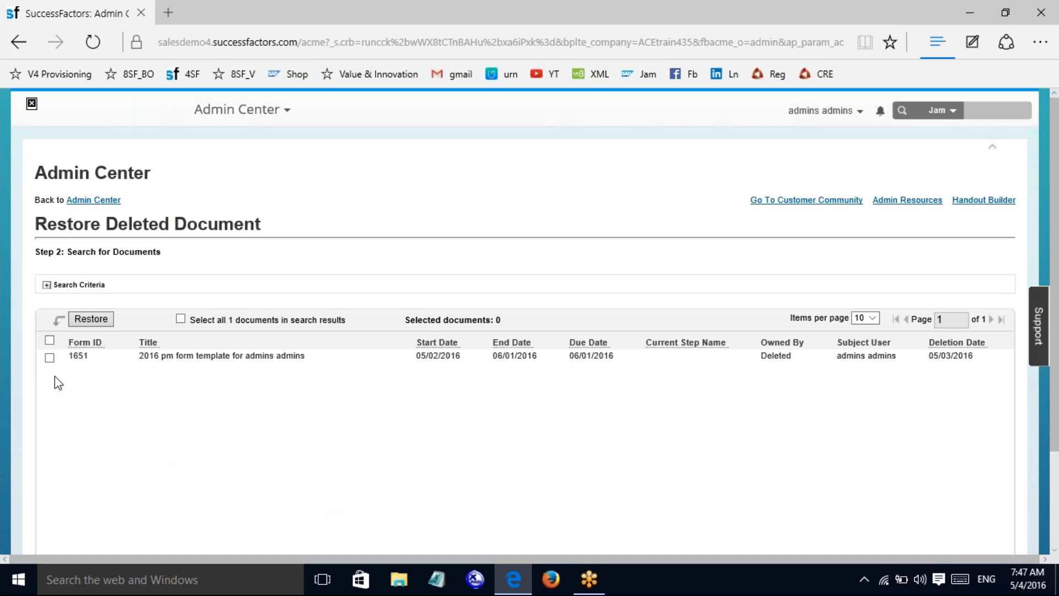
Step: Restore document 1651, the 2016 pm form template, and return to the Admin Center home
click(50, 358)
click(92, 322)
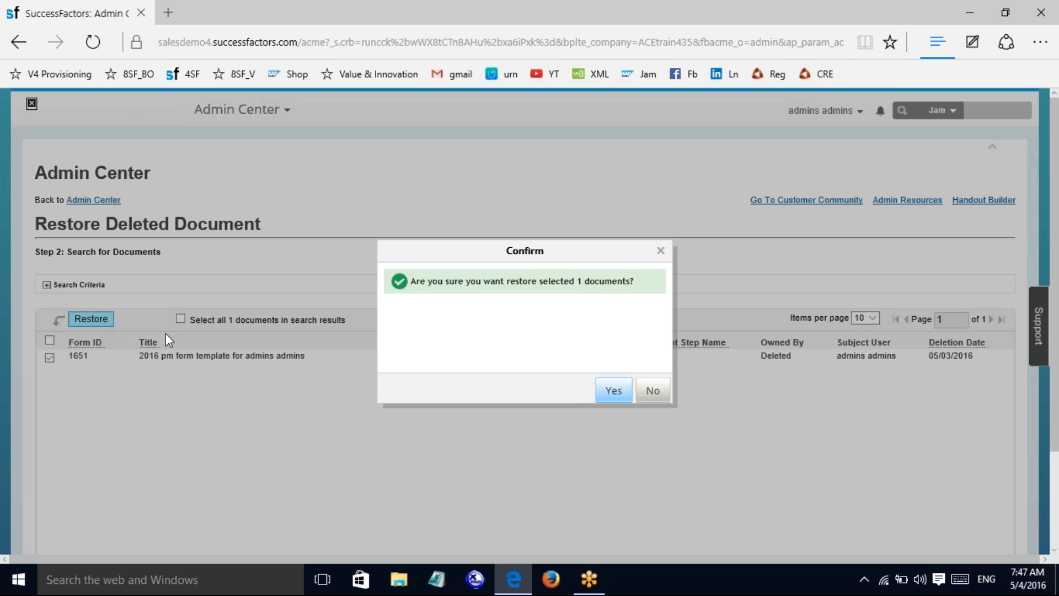
click(617, 395)
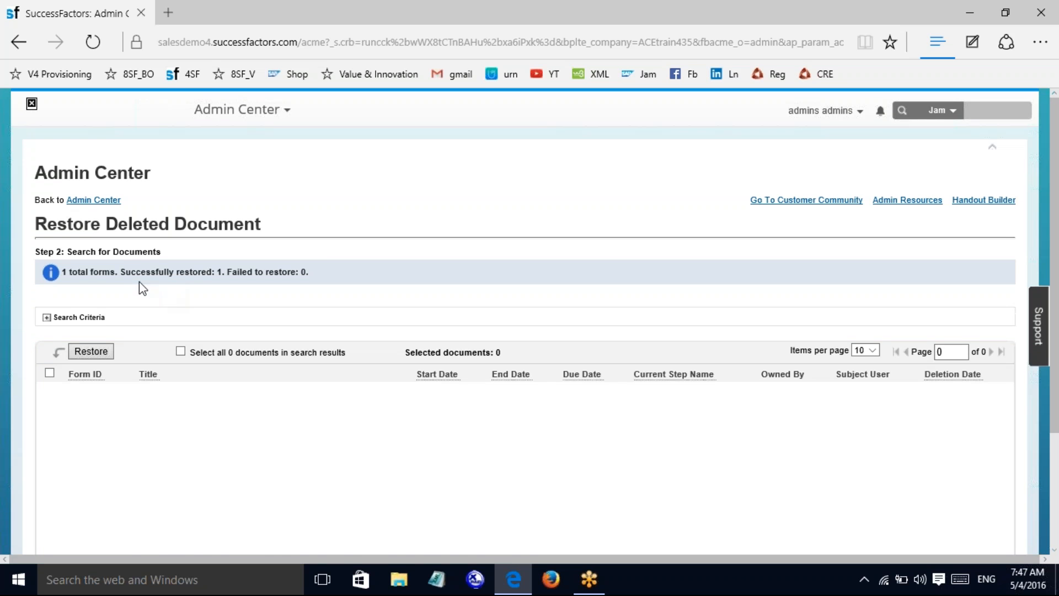
click(93, 201)
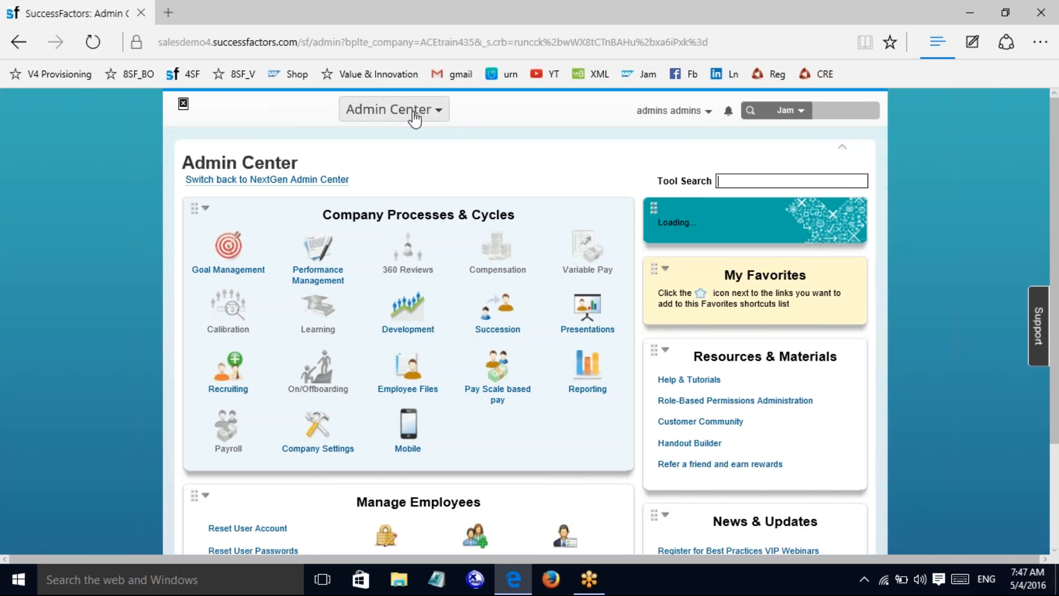
Step: Go back to the Admin Center home and scroll down to the Manage Employees tools
click(418, 113)
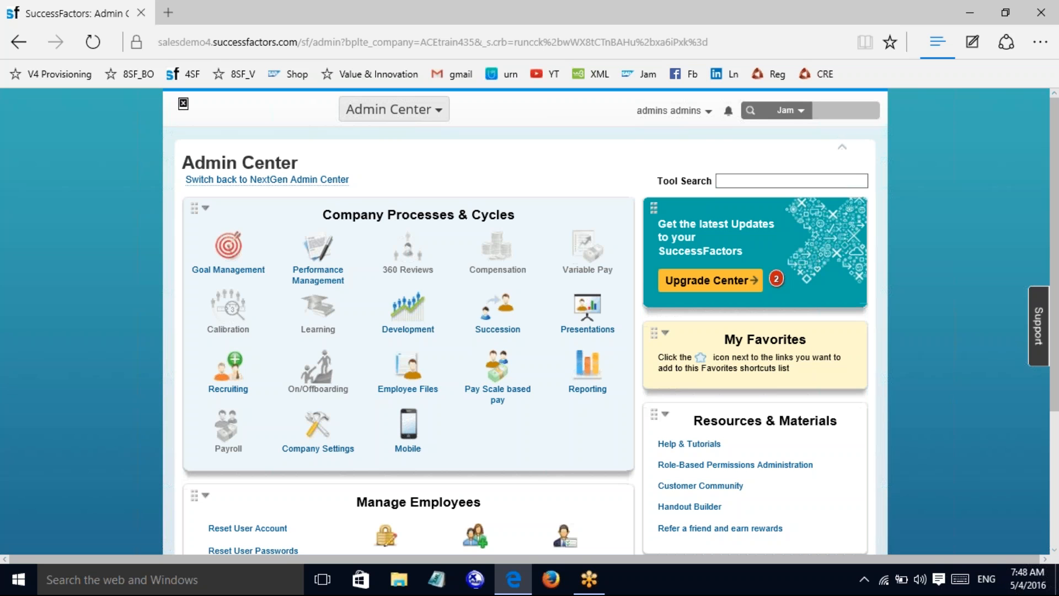
scroll(1041, 433, down, 4)
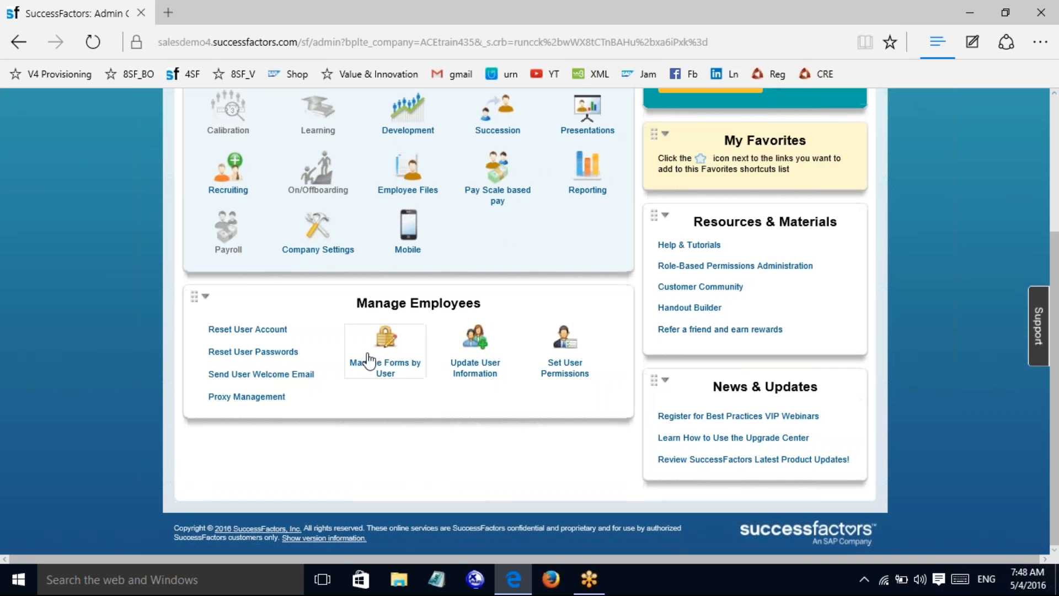
Step: Open Manage Forms by User > Route Form, list all 374 forms, and select form 1631
click(369, 360)
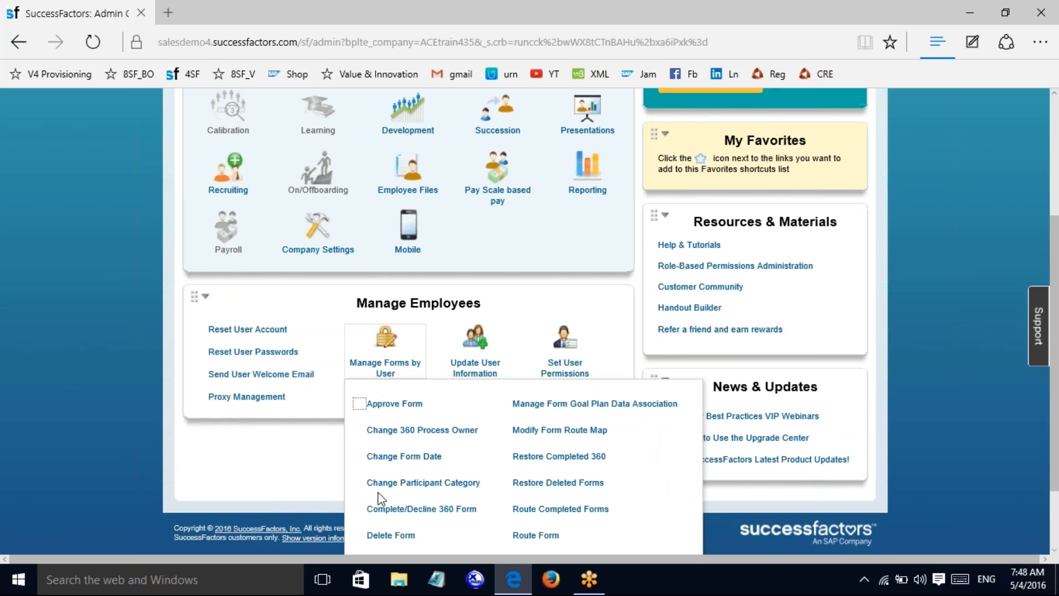
click(528, 536)
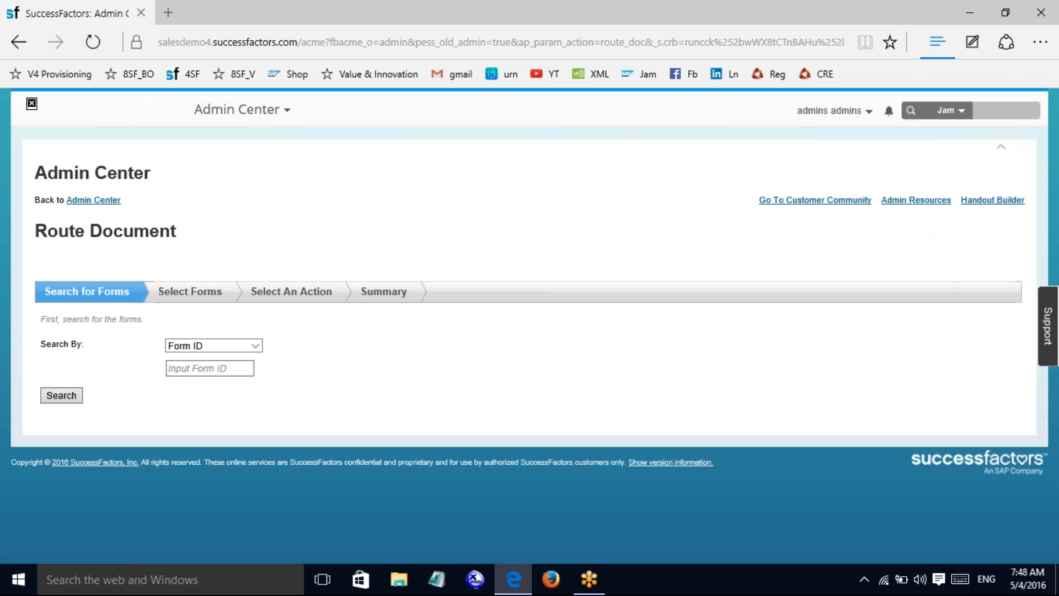
click(219, 367)
click(57, 396)
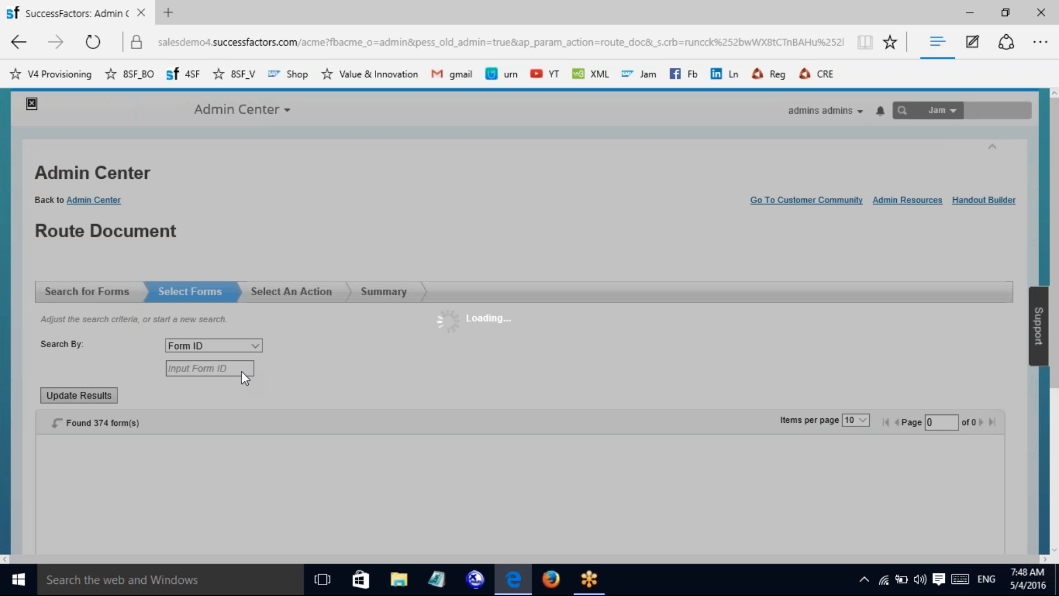
scroll(124, 468, down, 5)
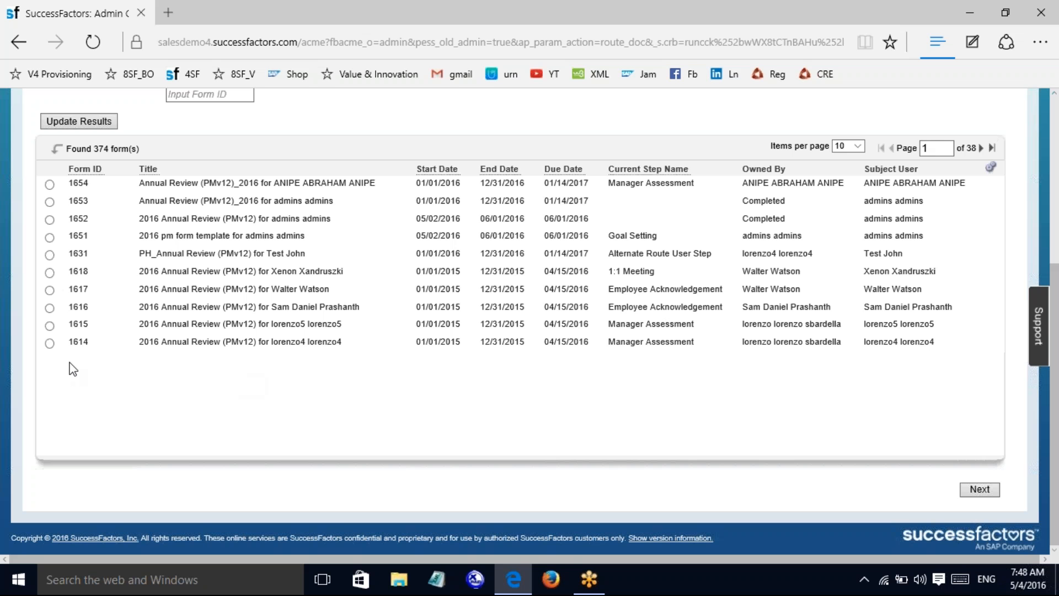
click(49, 254)
Step: Advance form 1631 to the Select An Action step, showing it at step 1 of Modify Stage
click(973, 492)
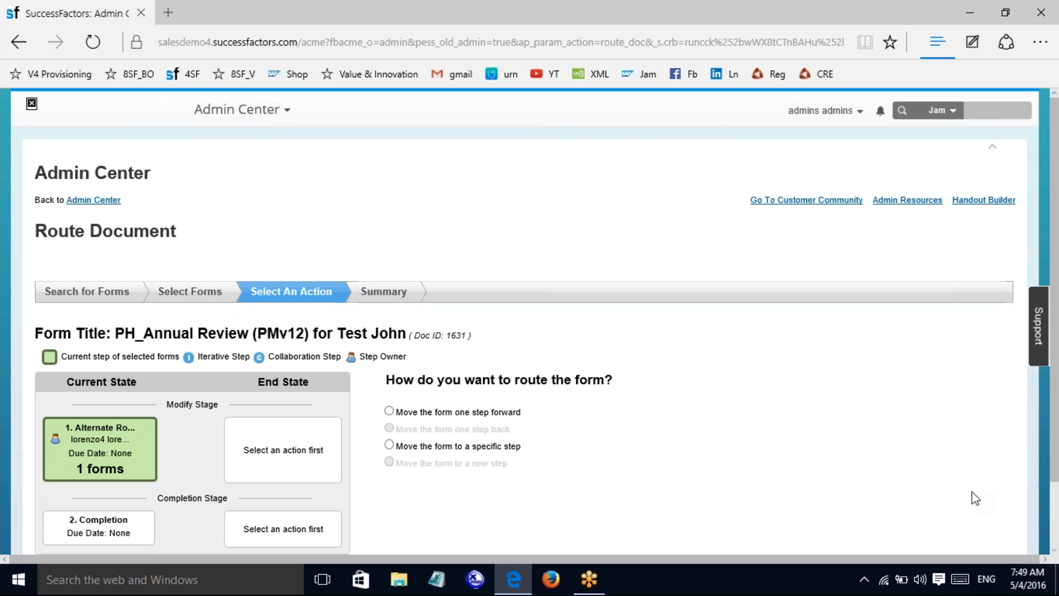
scroll(1057, 475, down, 3)
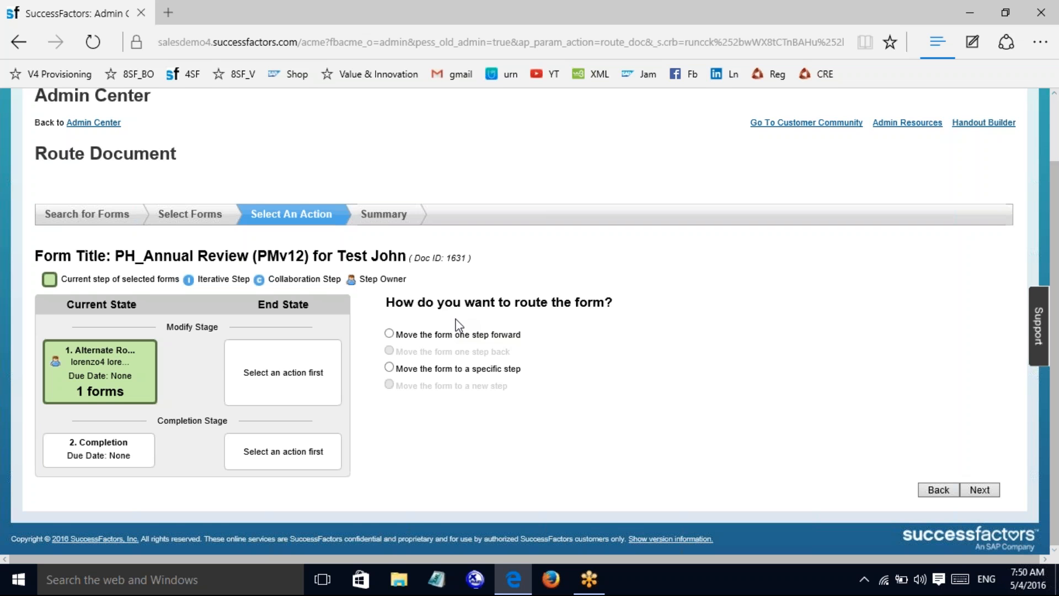
Step: Route form 1631 to step '2. Completion' using 'Move the form to a specific step', then submit
click(389, 334)
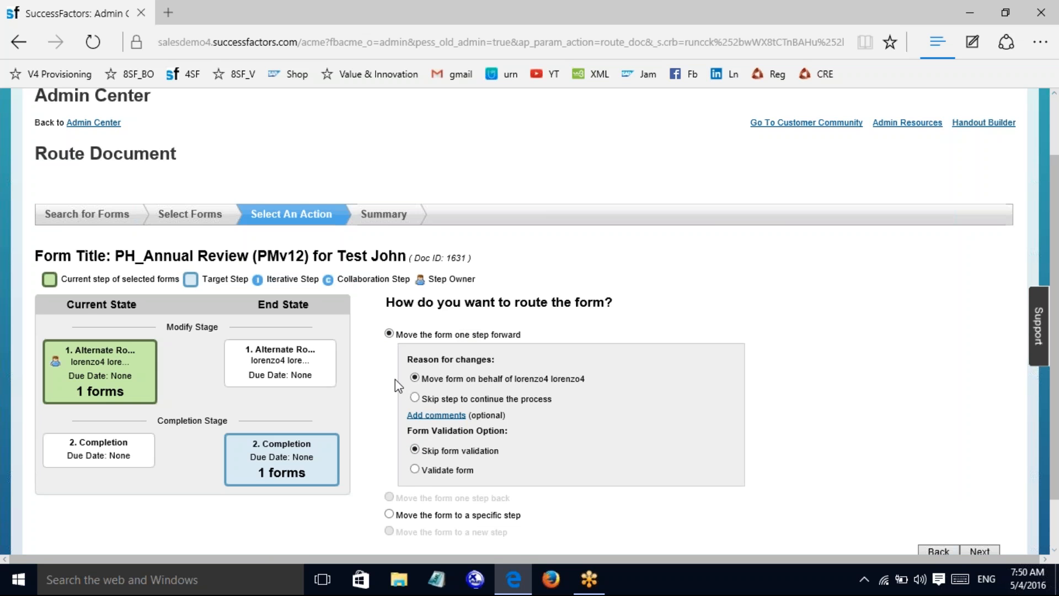
click(389, 514)
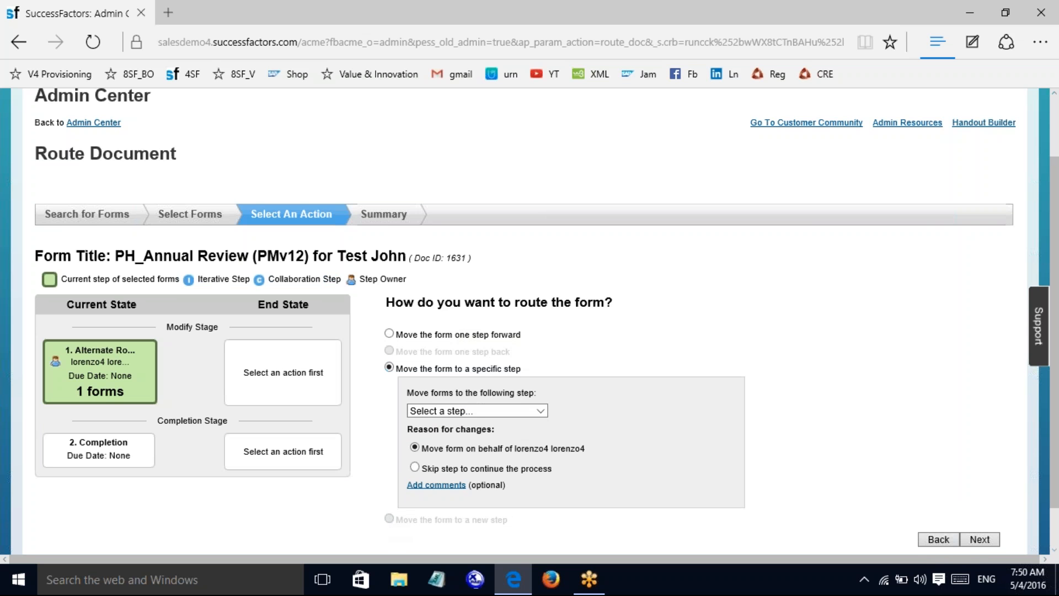
click(390, 333)
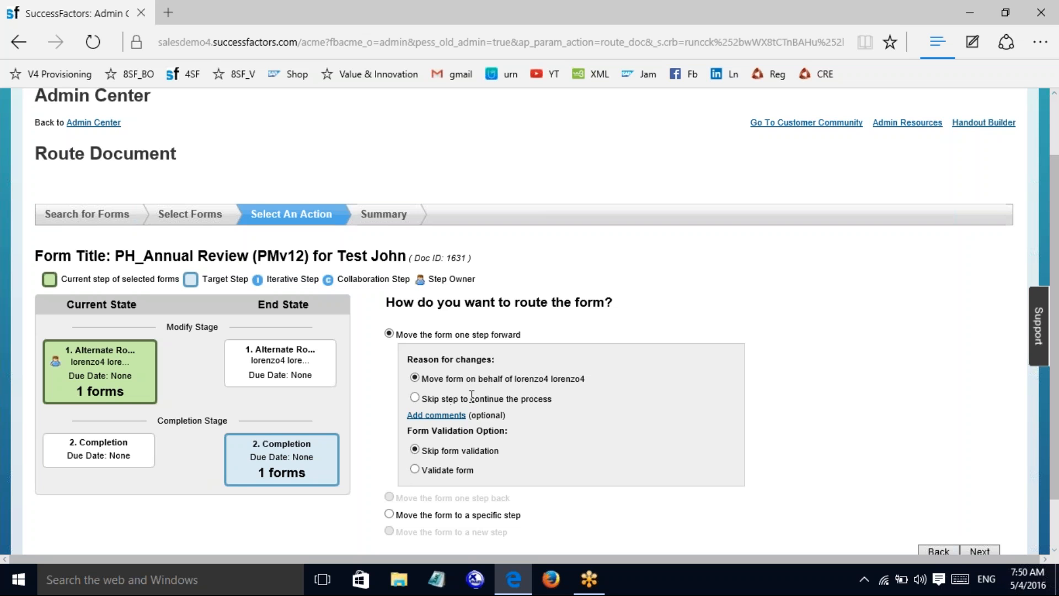
click(420, 399)
click(389, 514)
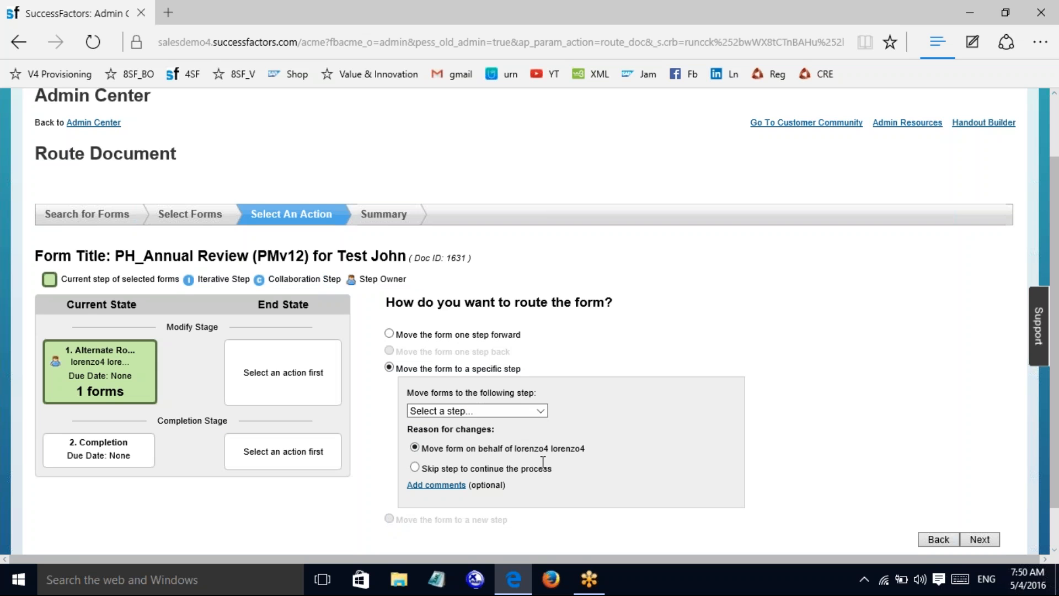
click(540, 411)
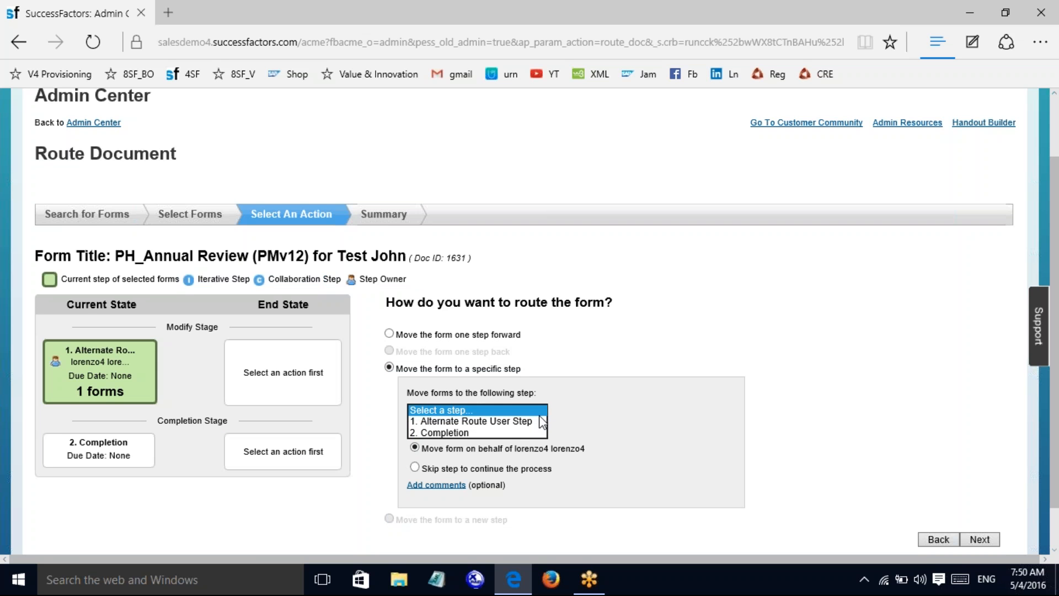
click(452, 433)
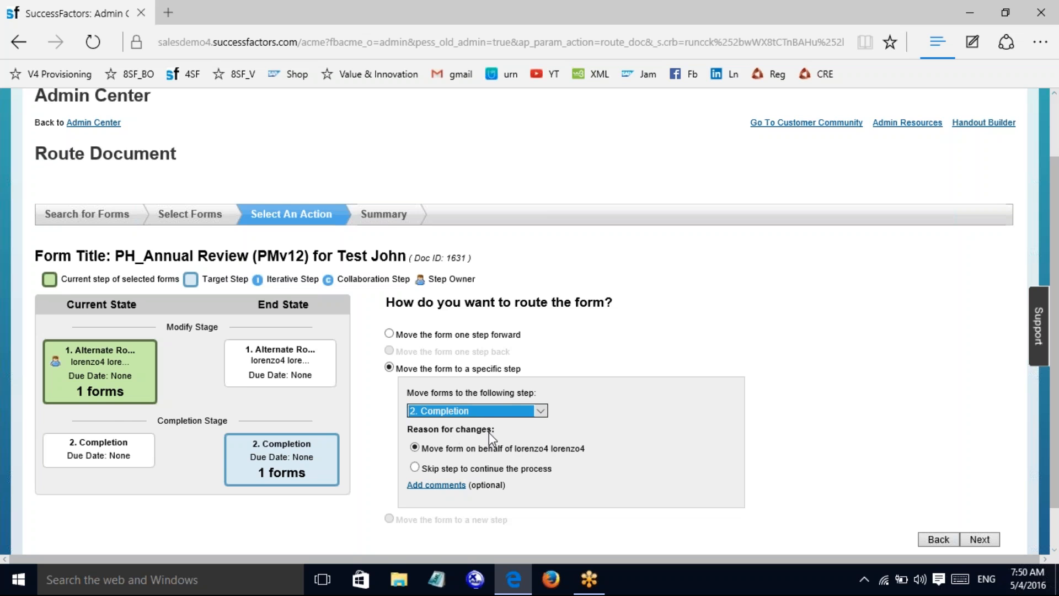
scroll(971, 431, down, 1)
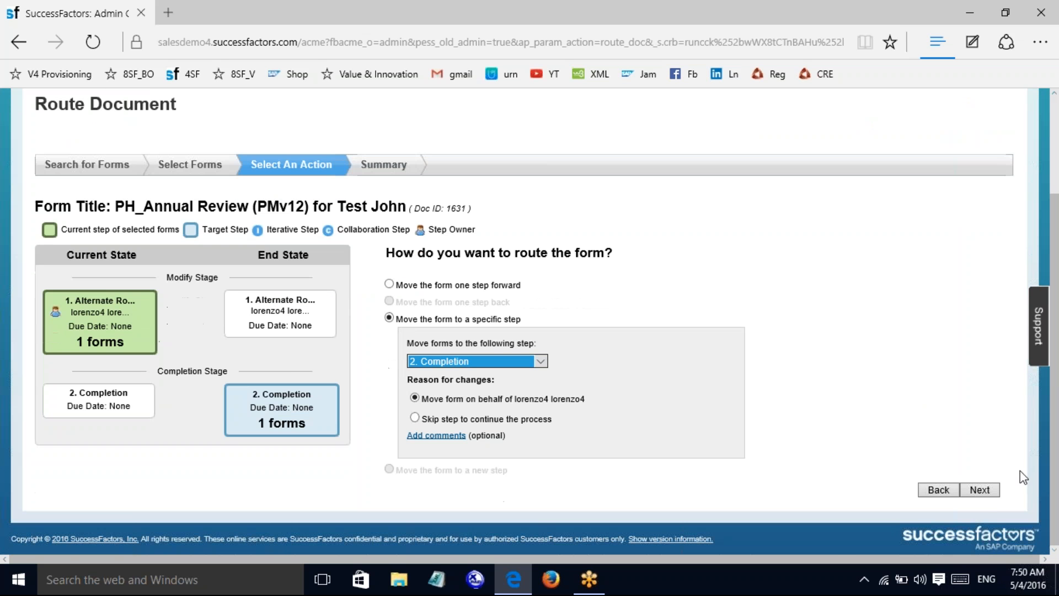
click(988, 492)
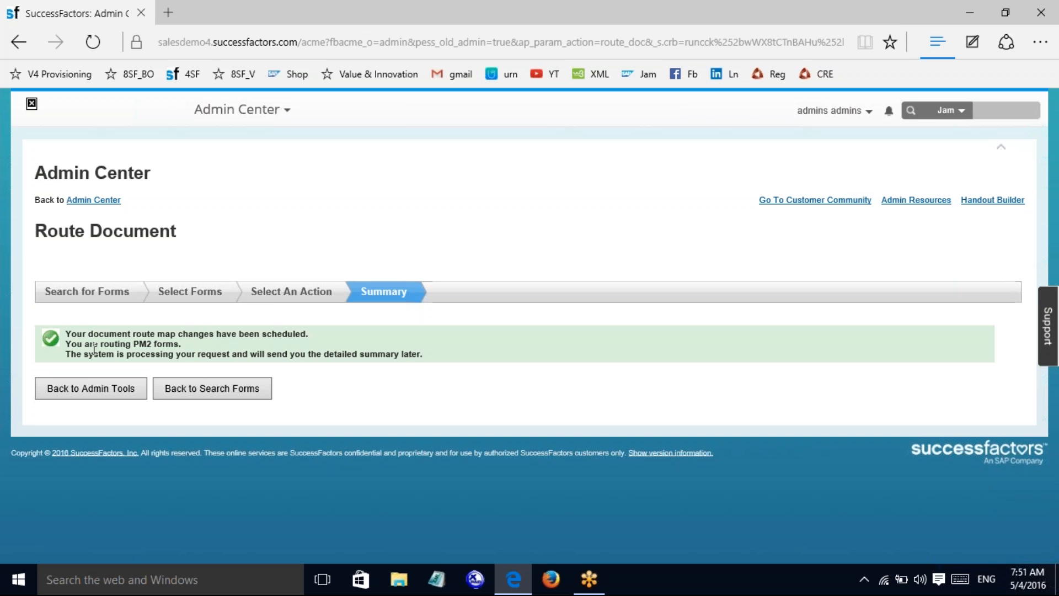
Step: Leave the Summary page via 'Back to Admin Tools' to reach the Admin Center home
click(74, 392)
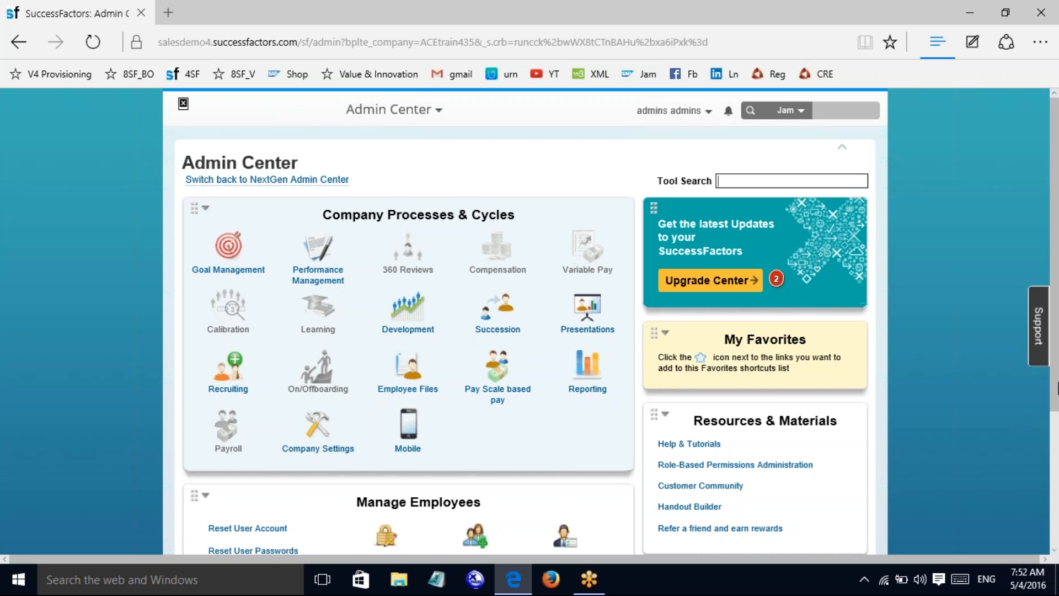
Step: Open Route Completed Forms from Manage Forms by User under Manage Employees
scroll(432, 436, down, 4)
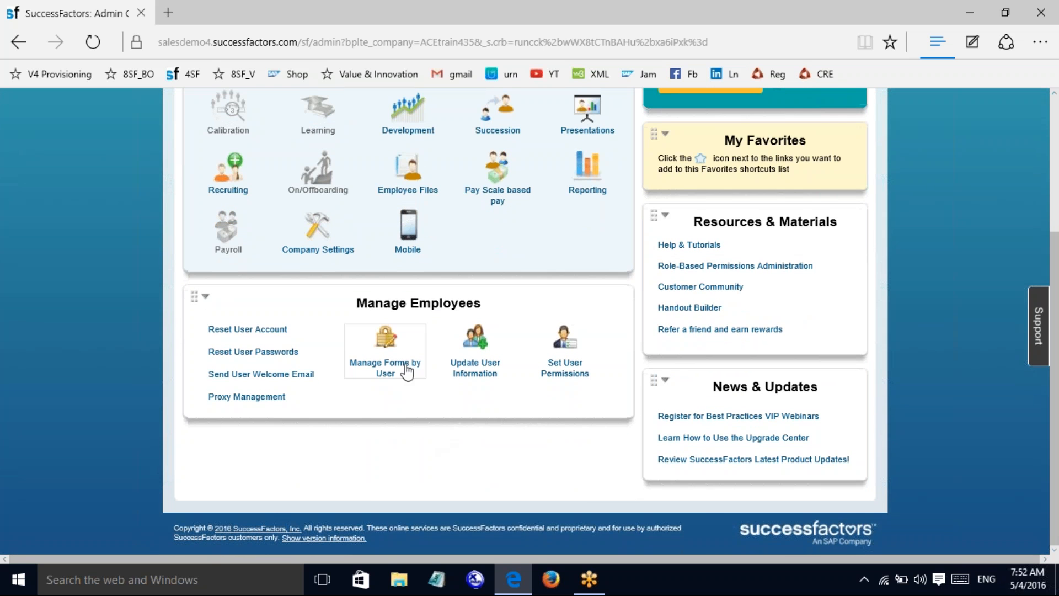
click(407, 371)
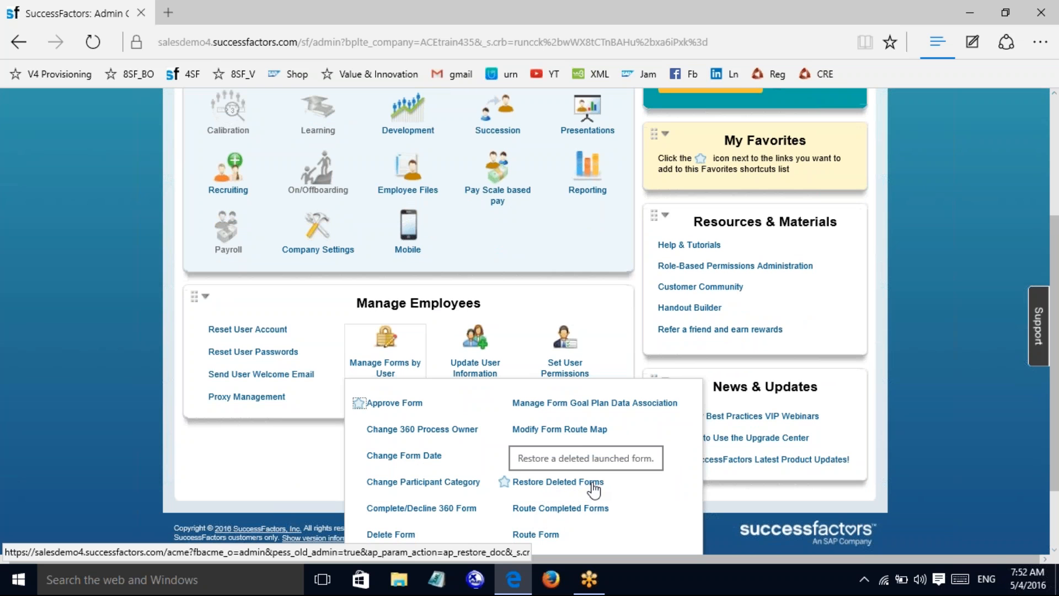
click(563, 511)
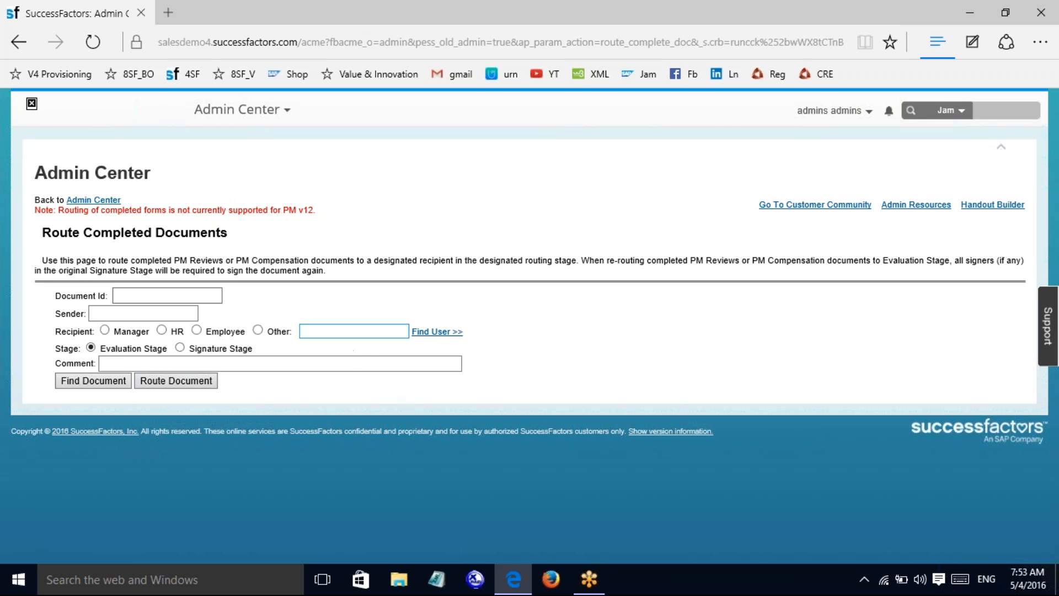
Step: Look up Document Id 1651 and load its form template and routing map
click(128, 297)
text(1651)
key(Return)
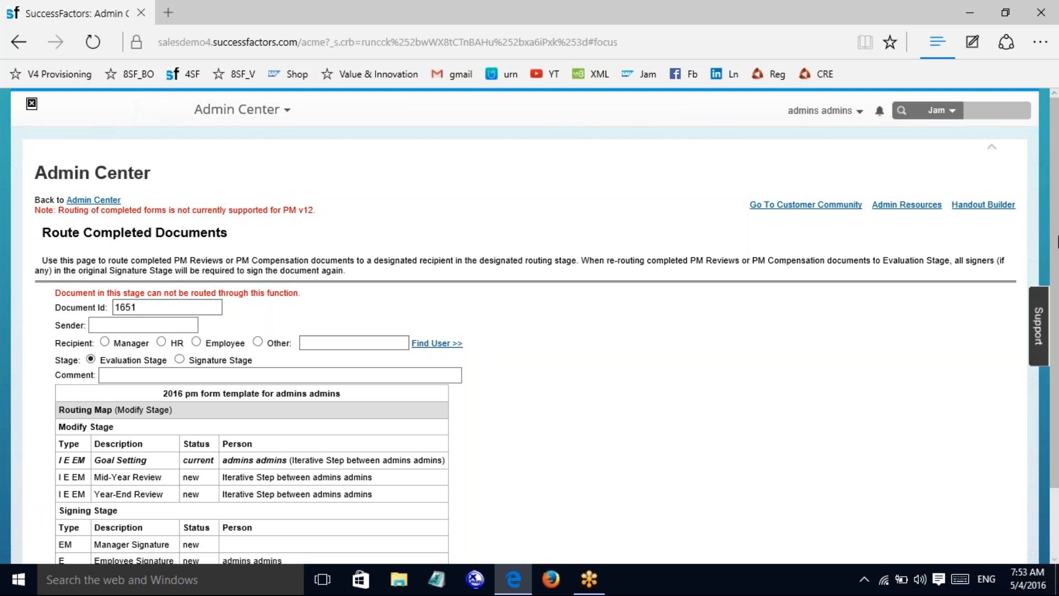
scroll(1057, 367, down, 2)
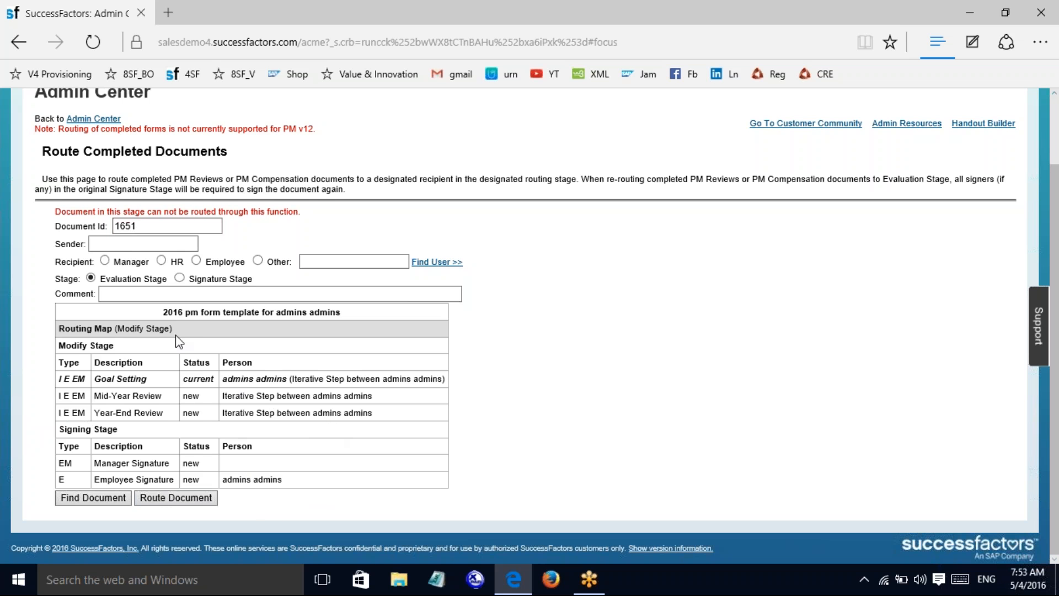
click(181, 498)
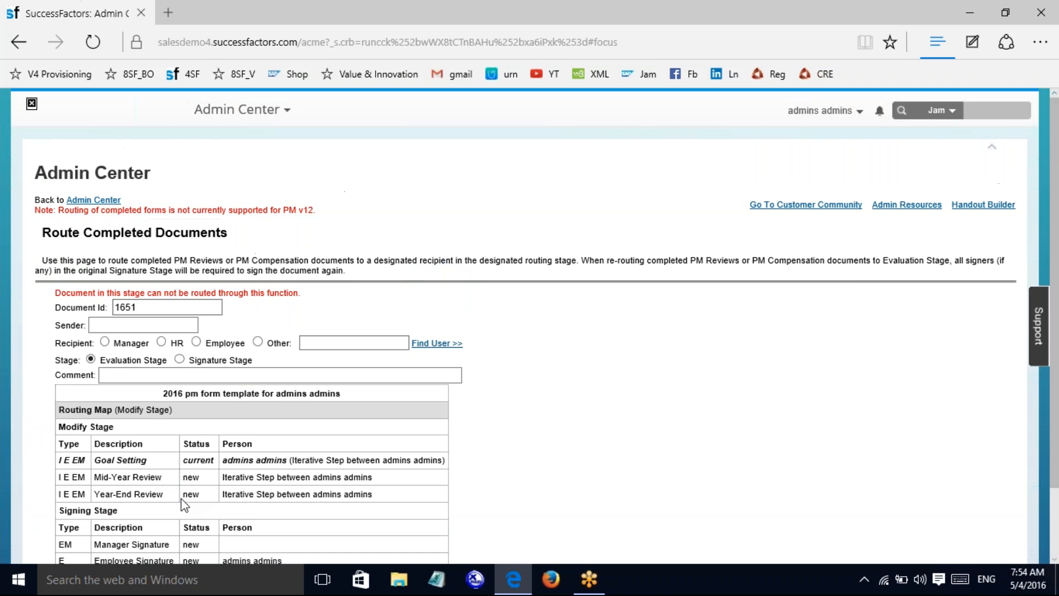
scroll(870, 365, down, 2)
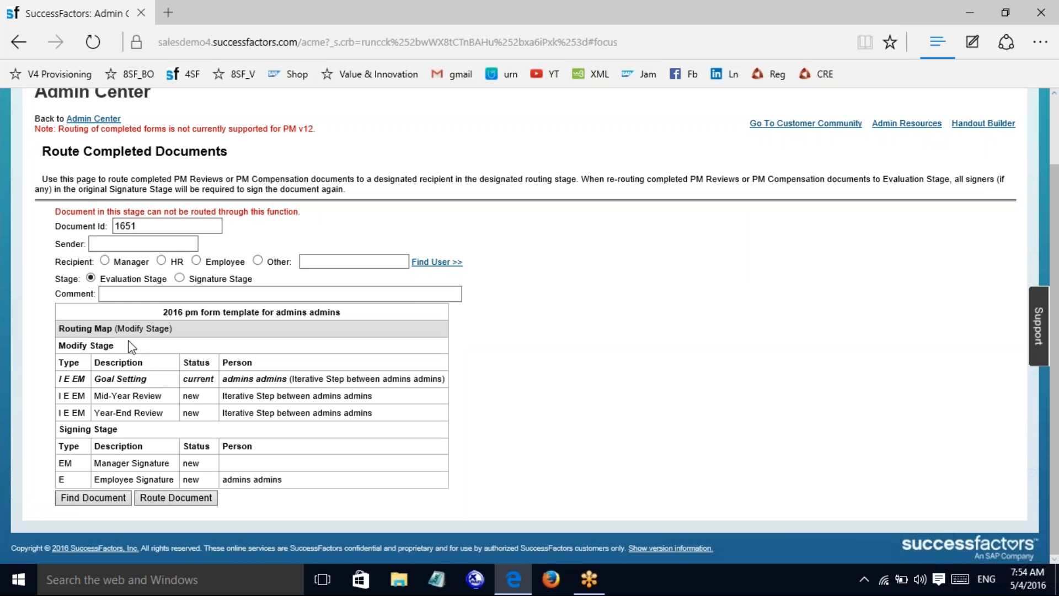
click(83, 503)
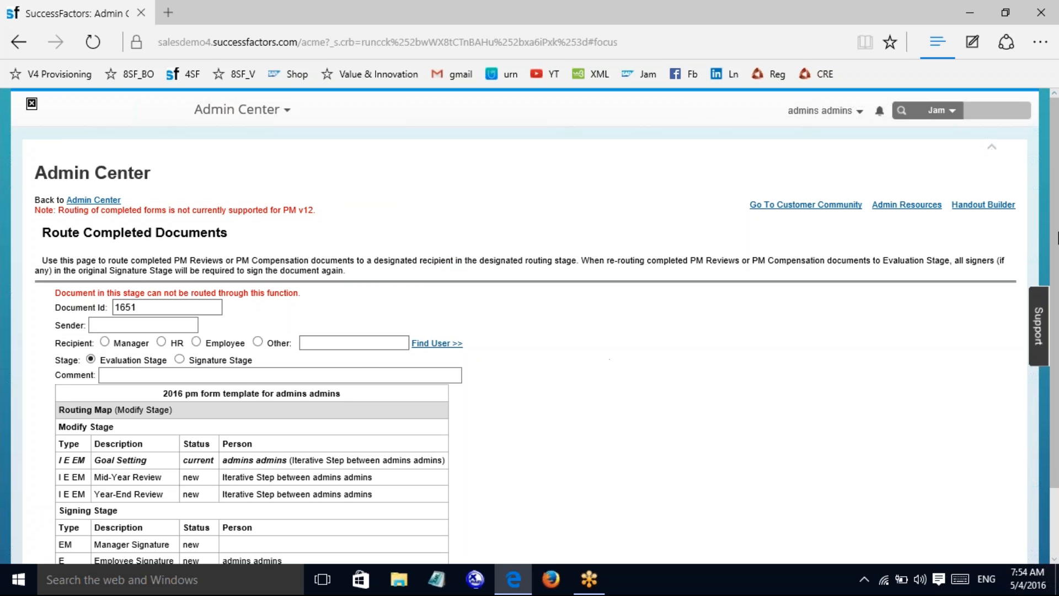
Step: Erase Document Id 1651, rerun Find Document with no ID, and select Employee as recipient
drag(1056, 312, 1058, 379)
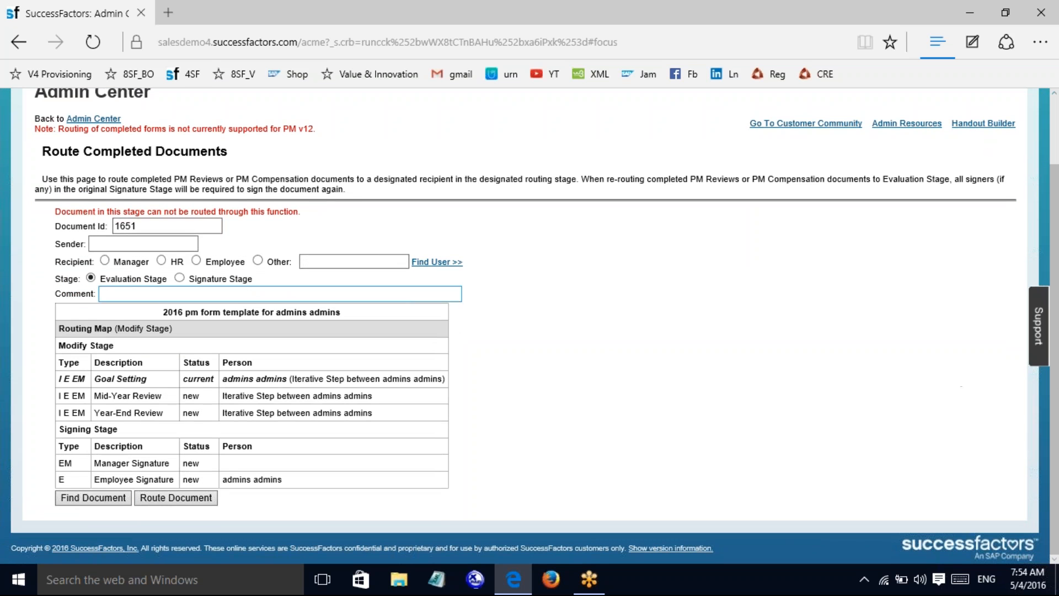
click(156, 227)
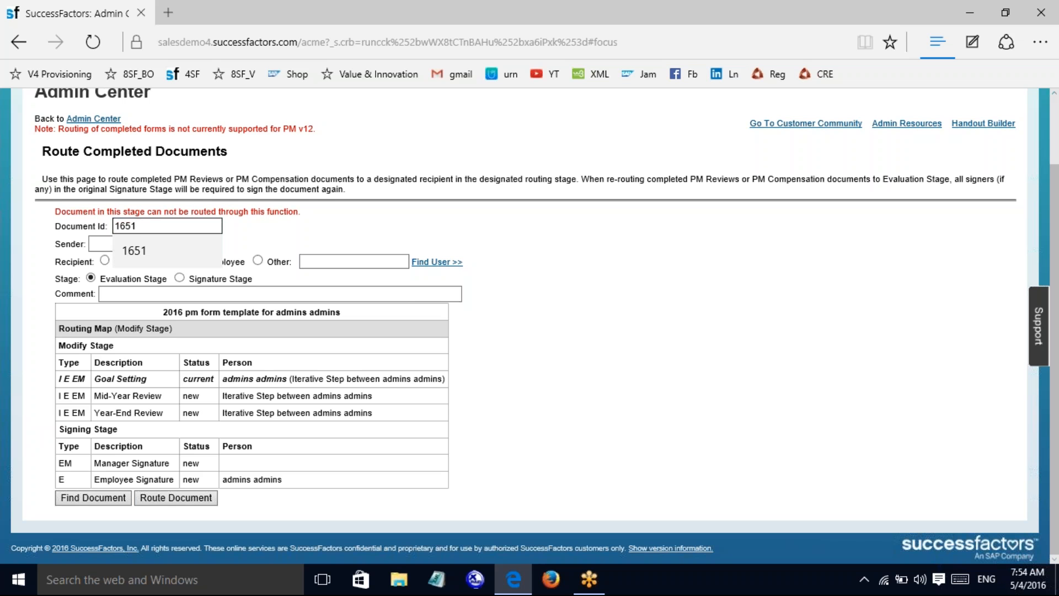
key(BackSpace)
key(BackSpace)
key(BackSpace)
key(BackSpace)
click(568, 370)
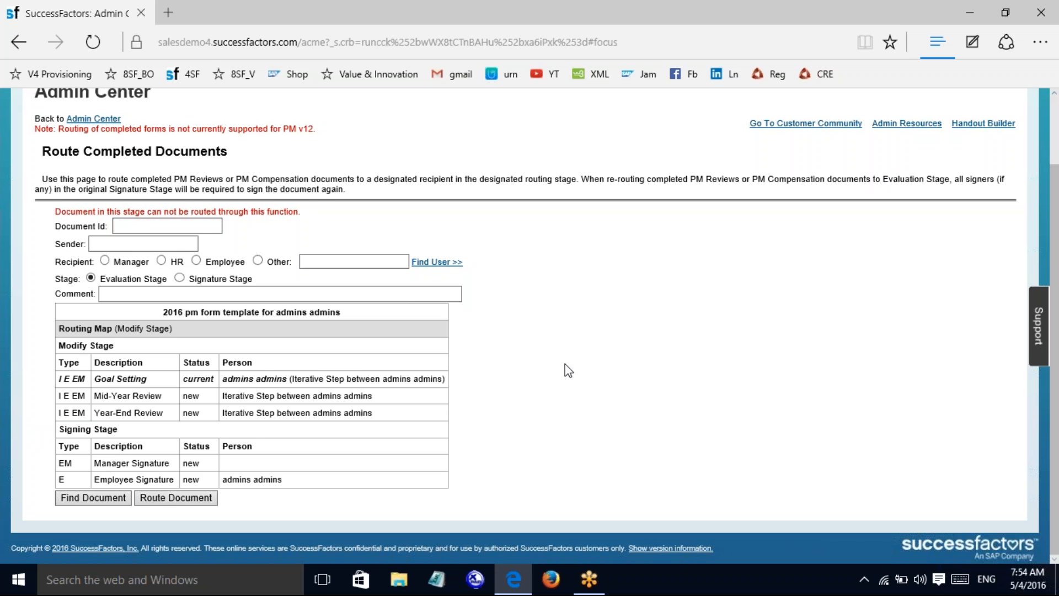
click(92, 497)
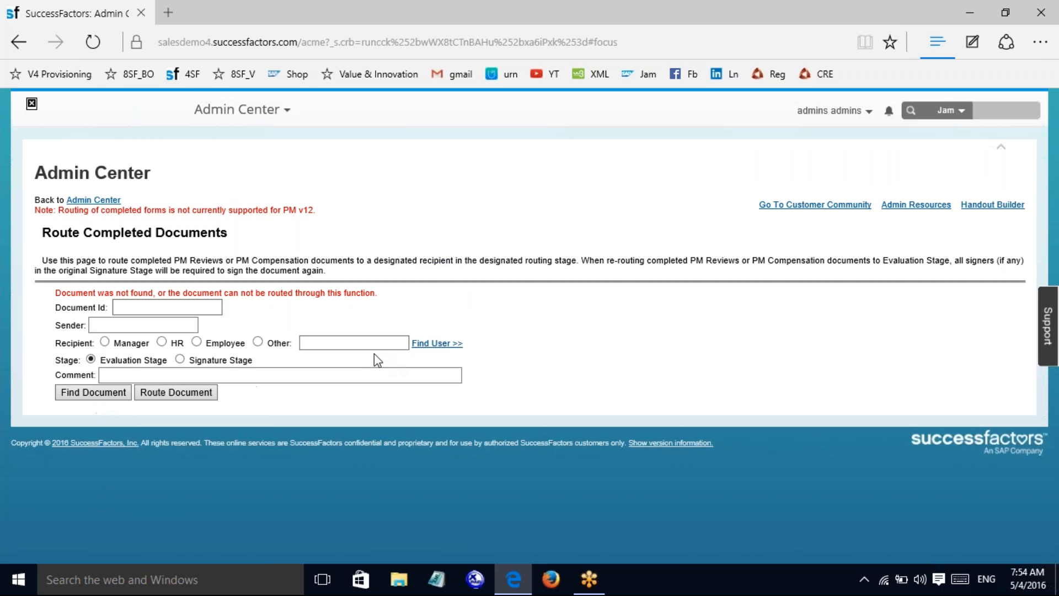
click(197, 342)
click(318, 344)
Step: Search Find User by first name 'admins' and set the admin user as the Other recipient
click(437, 343)
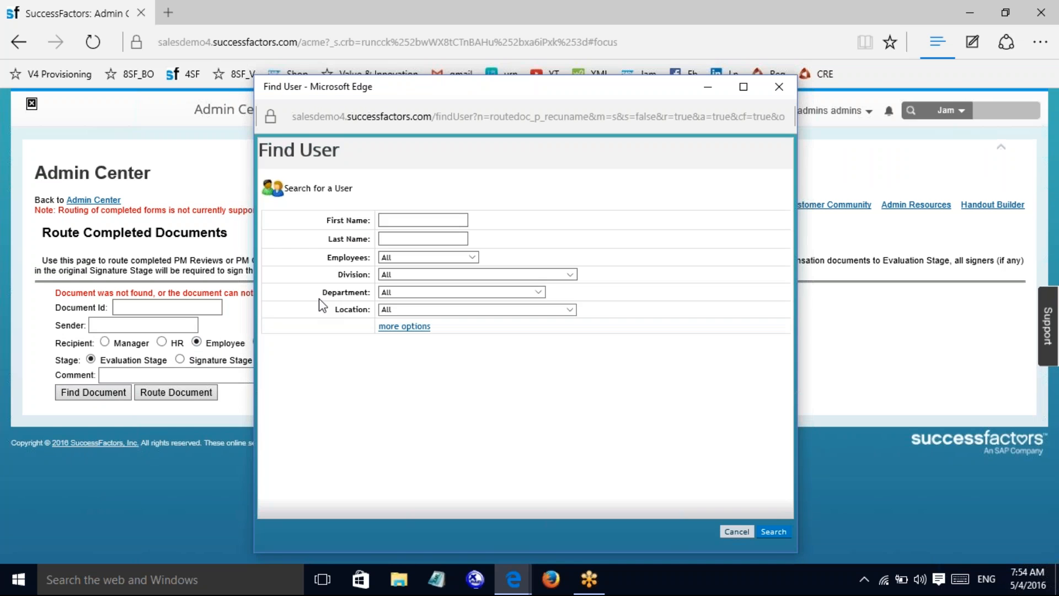
click(395, 240)
key(shift+Tab)
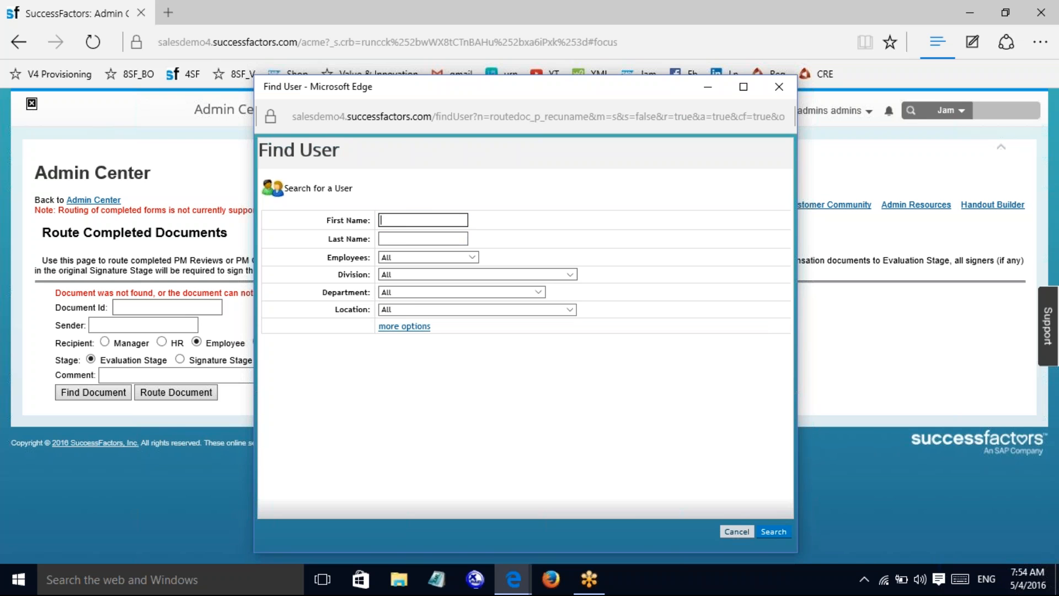
text(admins)
click(772, 537)
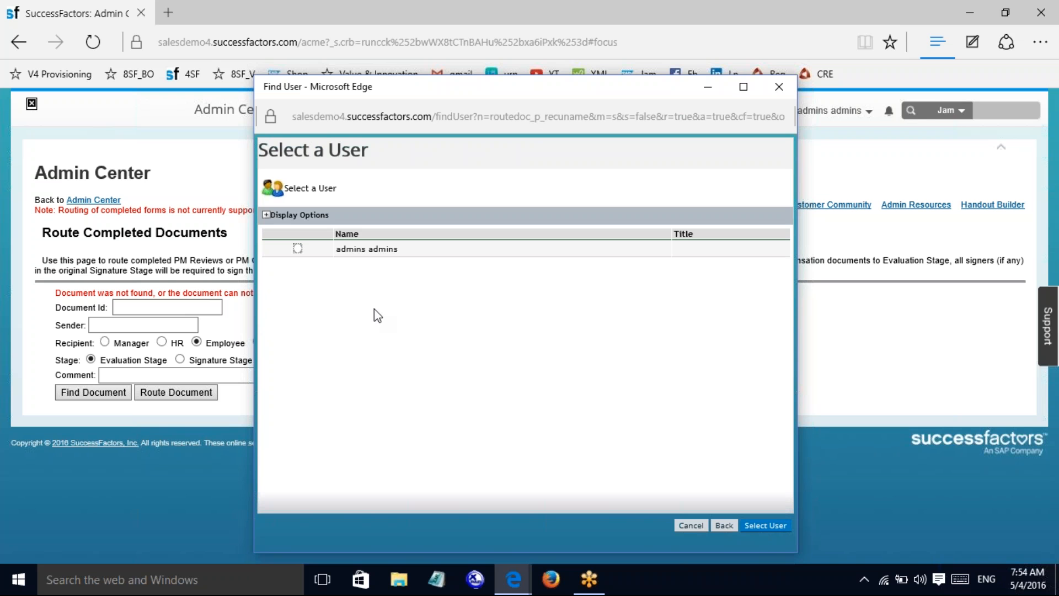
click(298, 249)
click(762, 526)
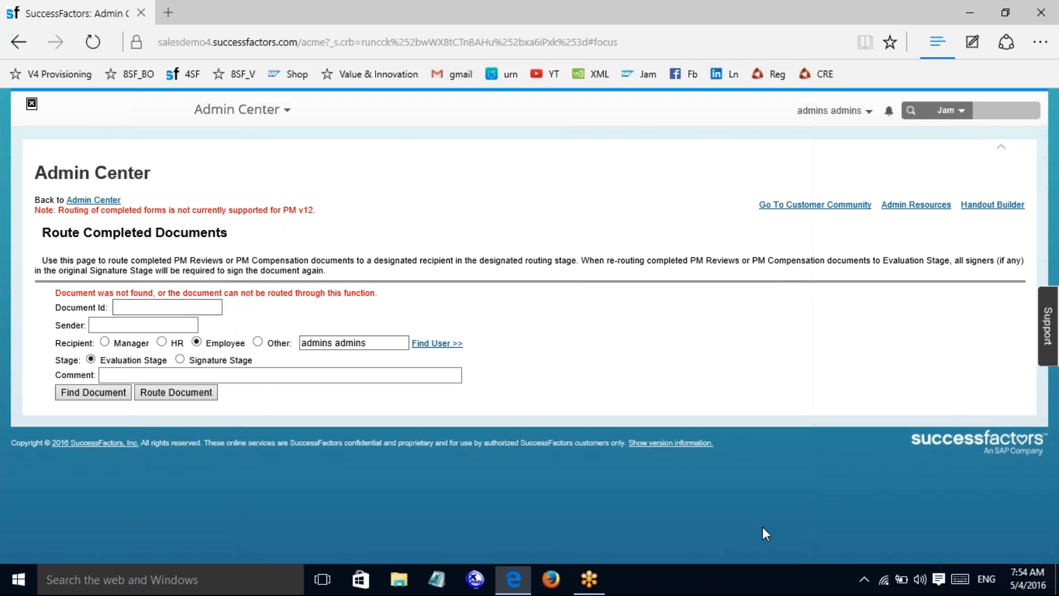
Step: Re-enter Document Id 1651 by typing 16 and picking the autofill suggestion
click(90, 395)
click(130, 307)
text(16)
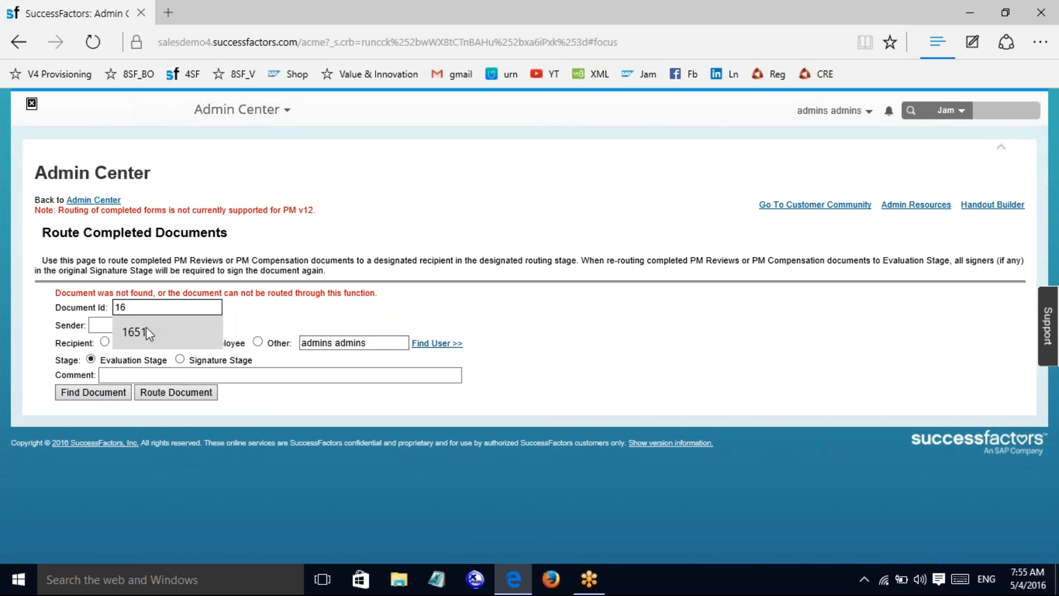
click(155, 345)
Step: Reload document 1651's routing map, choose Signature Stage, and attempt Route Document
click(167, 394)
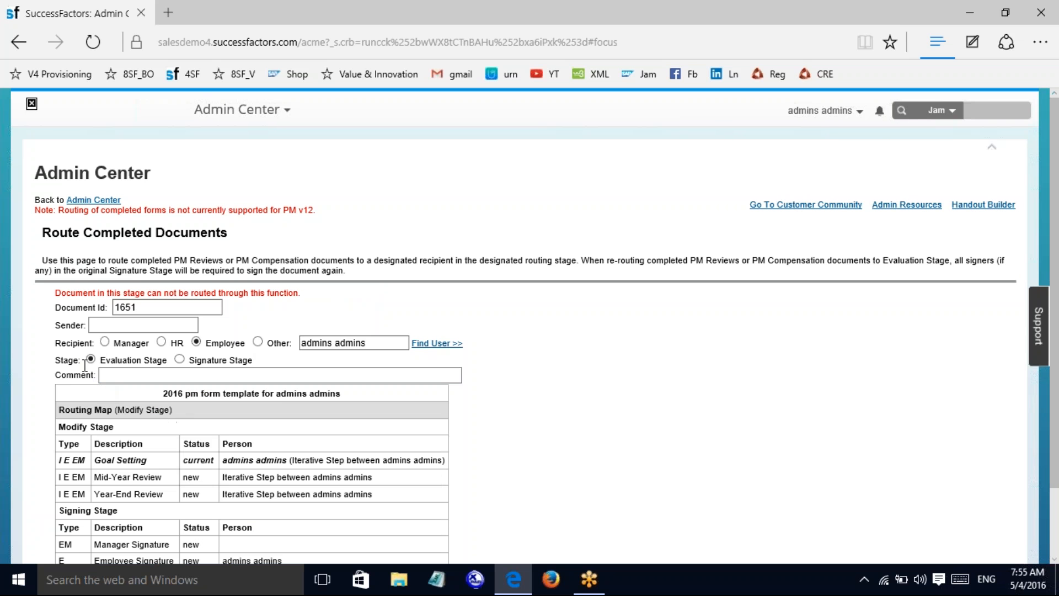
click(180, 360)
scroll(1057, 307, down, 2)
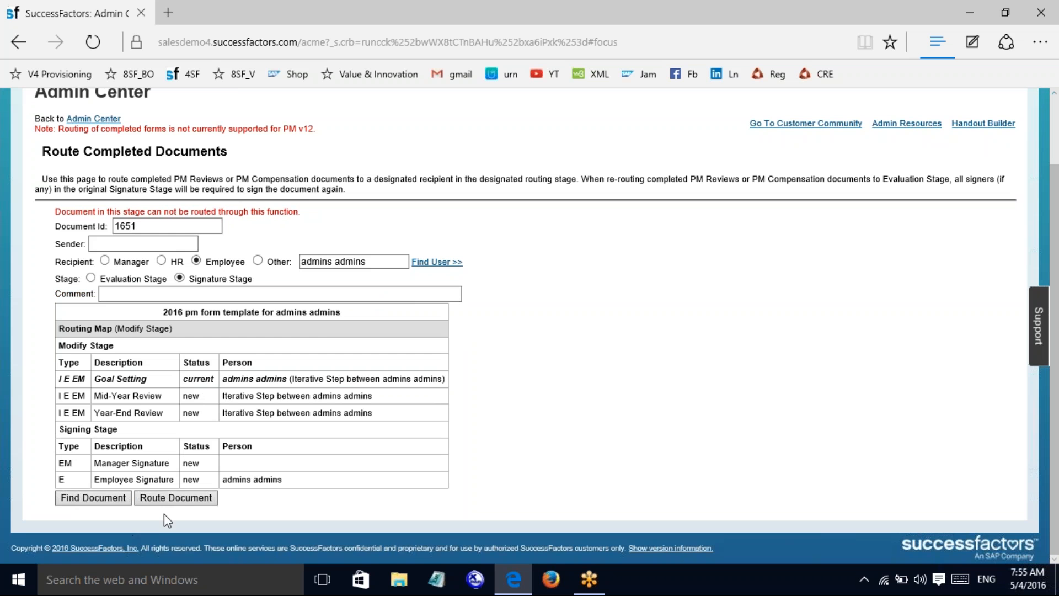
click(175, 497)
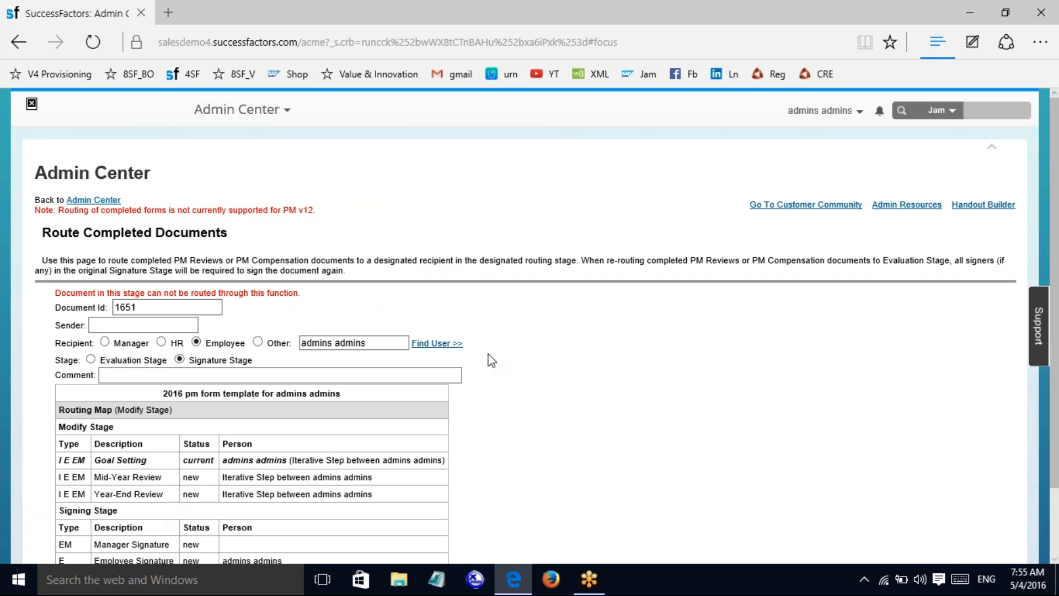
scroll(749, 346, down, 2)
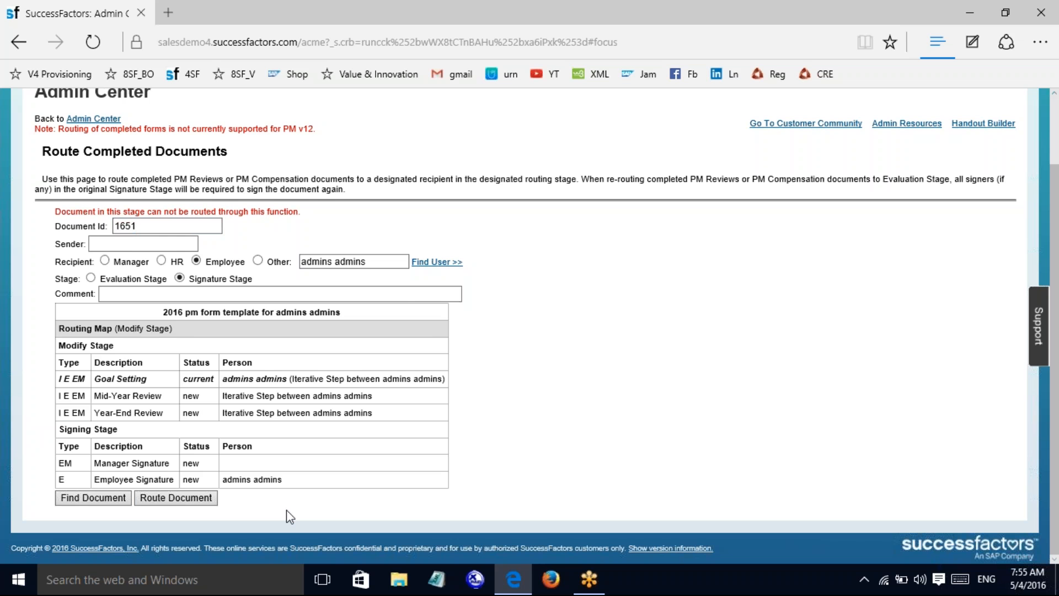
scroll(1043, 301, up, 2)
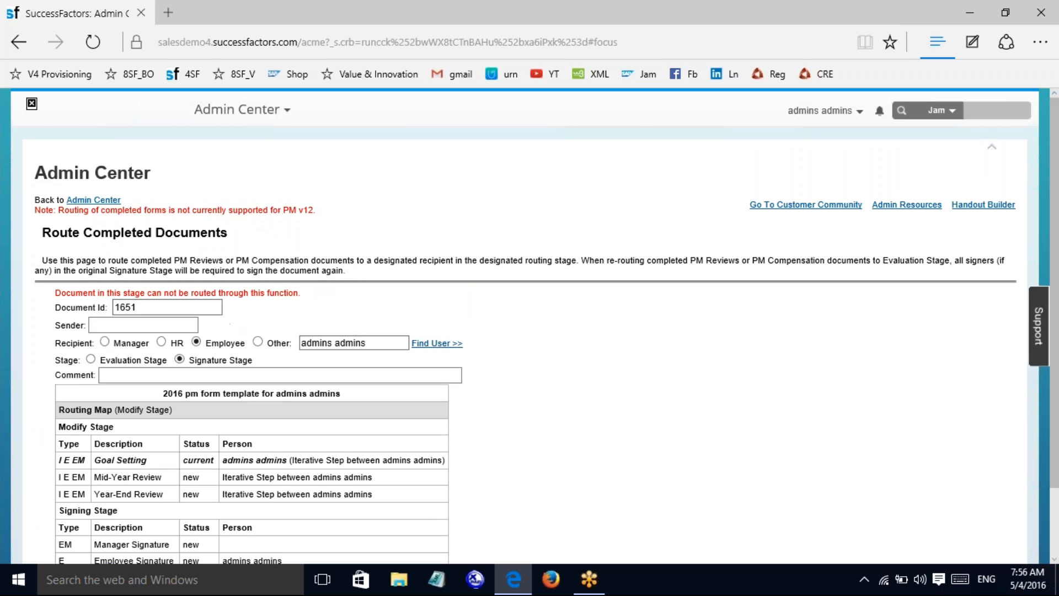
Step: Return to the Admin Center and open Approve Form under Manage Forms by User
click(95, 201)
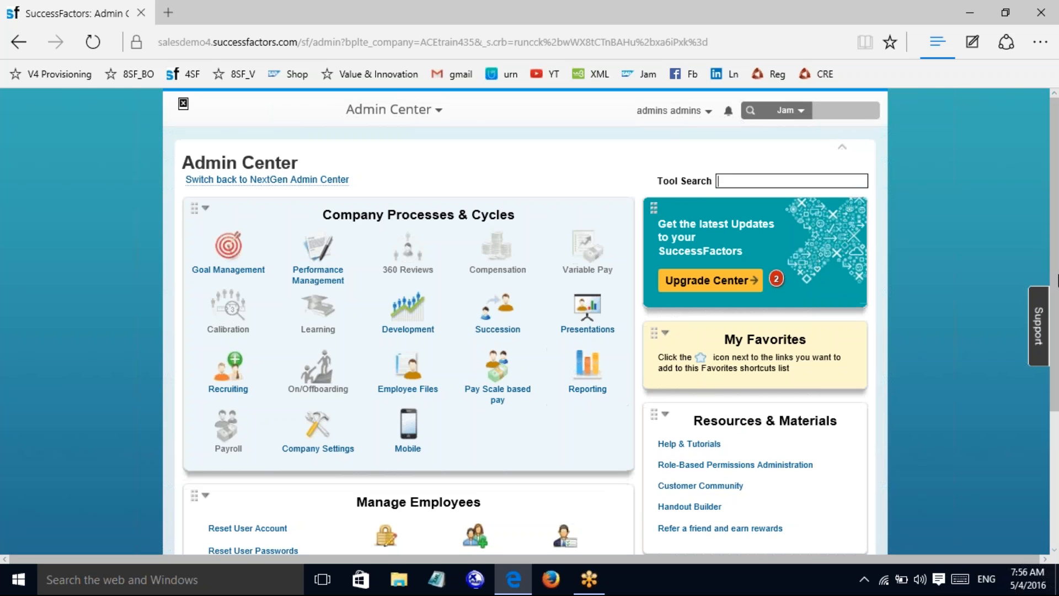
scroll(529, 320, down, 3)
scroll(362, 327, down, 1)
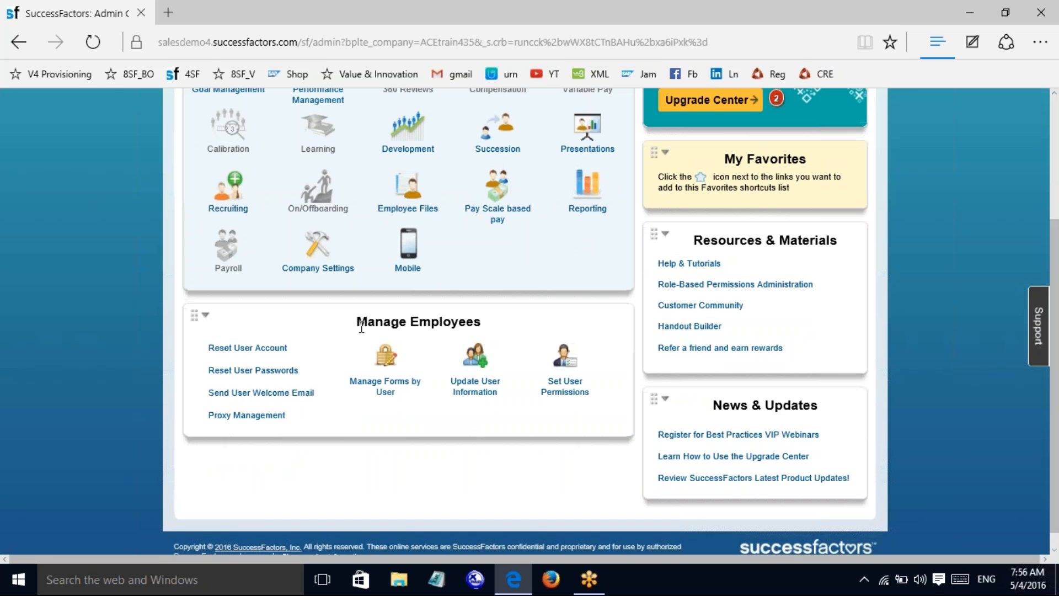
click(385, 367)
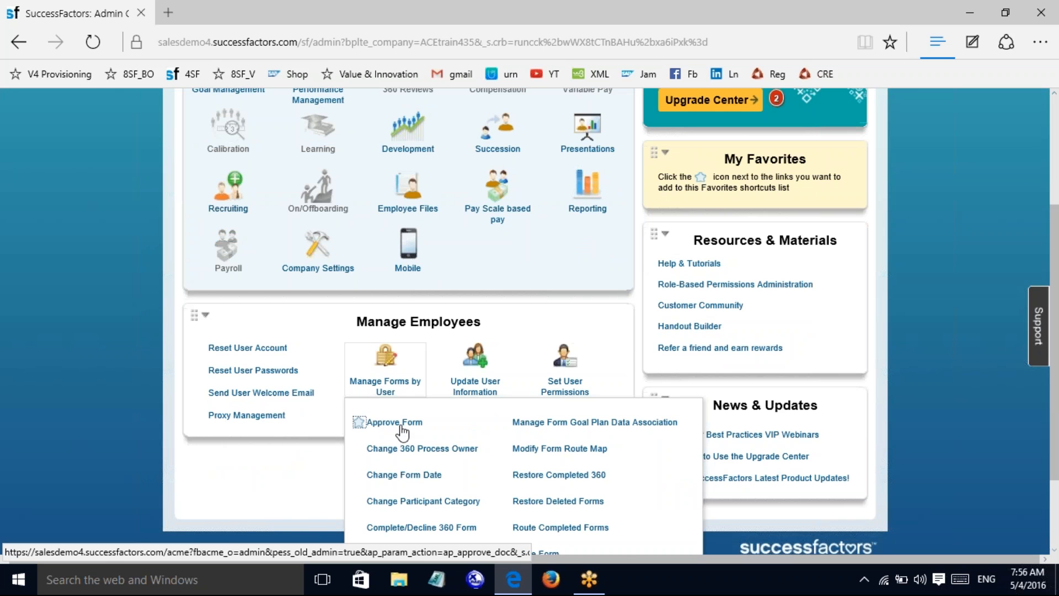
click(395, 426)
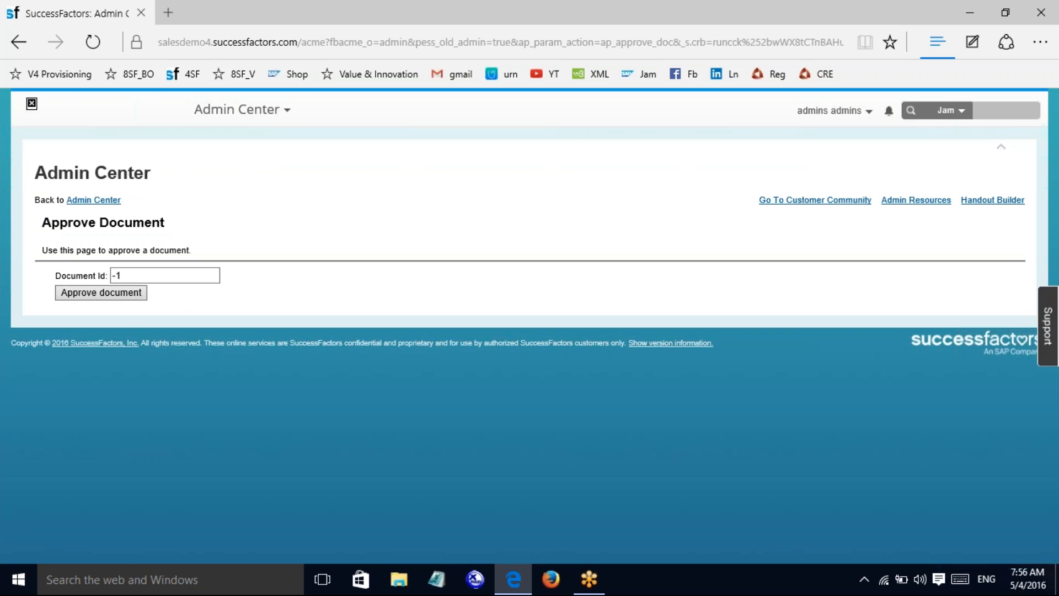
Step: Replace the preset -1 Document Id with 1651, approve it, suppress further pop-ups, and confirm
click(132, 274)
key(BackSpace)
key(BackSpace)
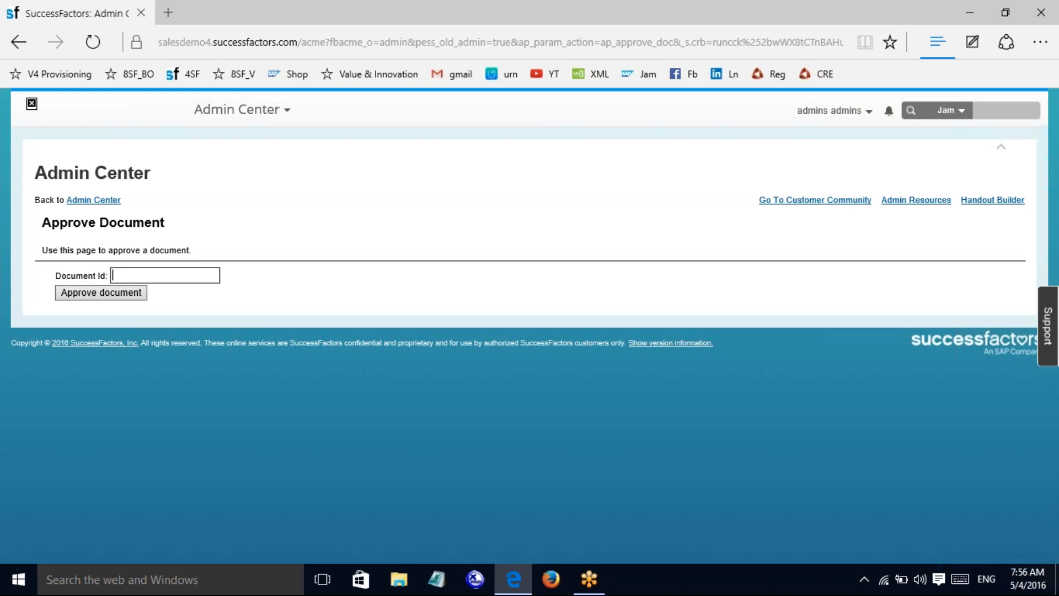
click(99, 291)
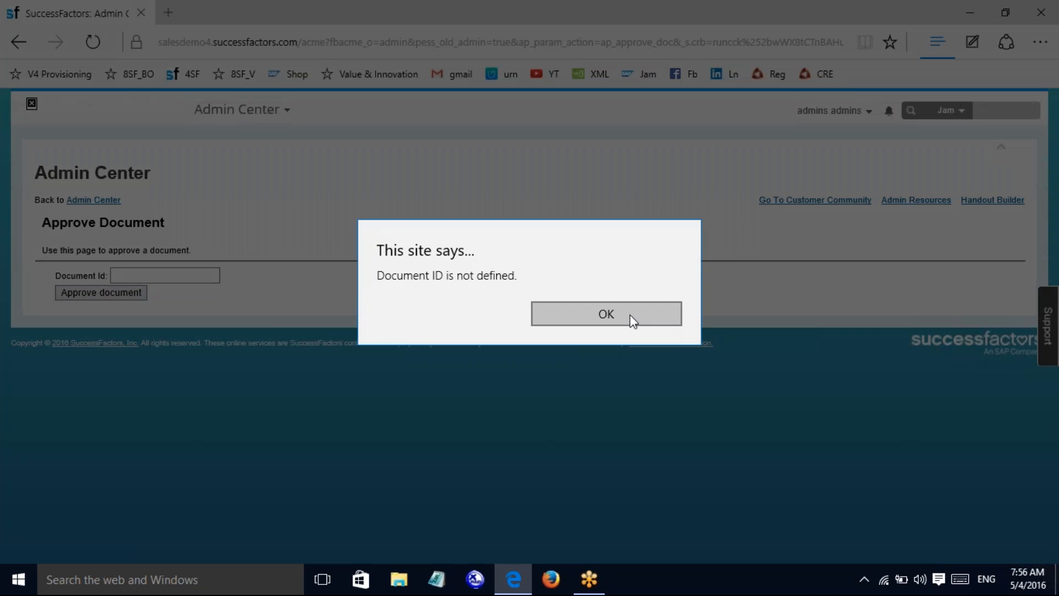
click(632, 321)
click(183, 276)
text(1651)
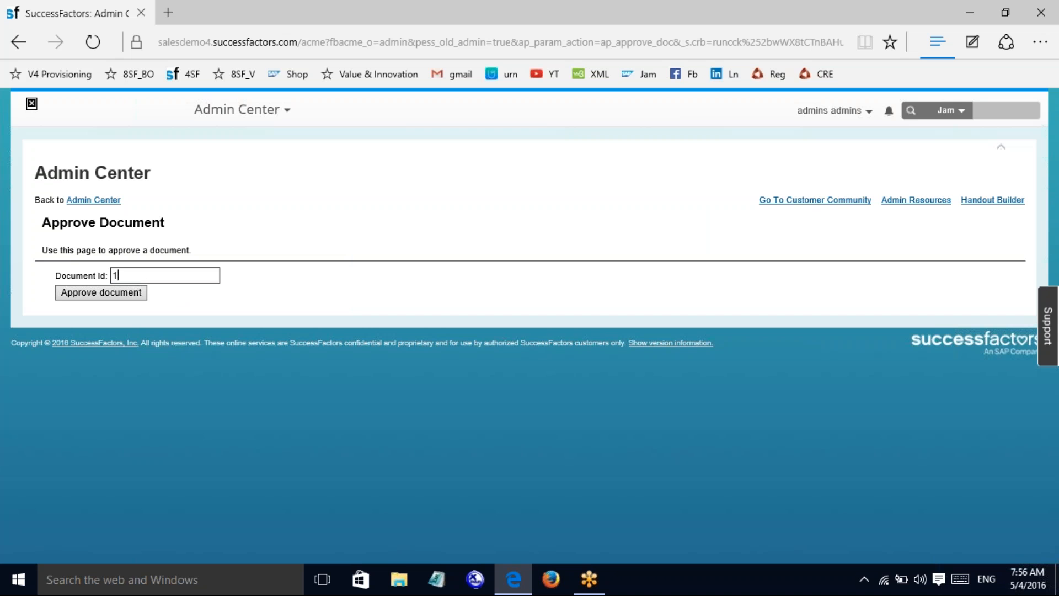
click(97, 296)
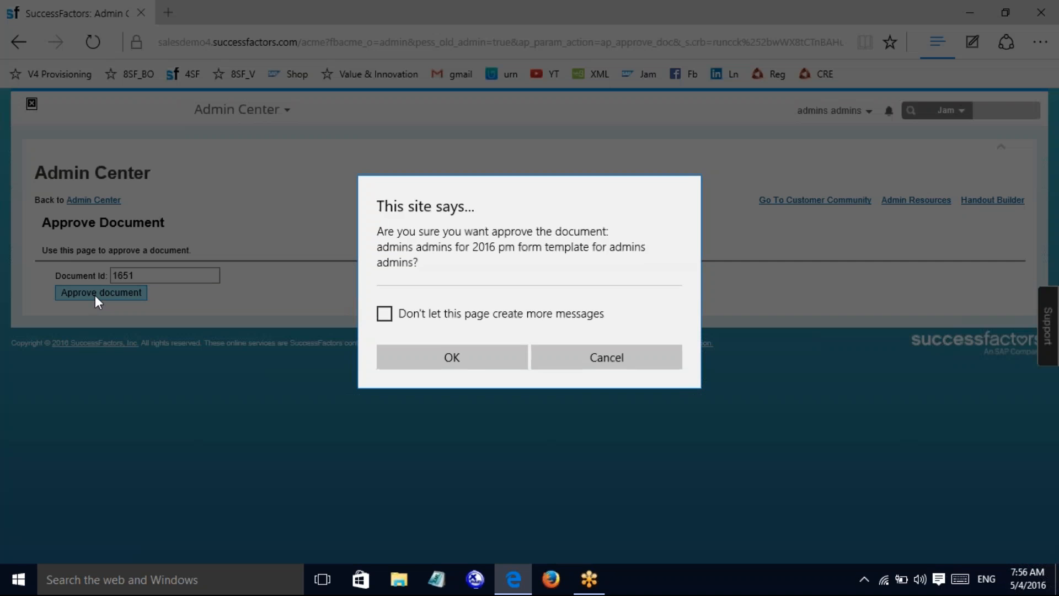
click(385, 316)
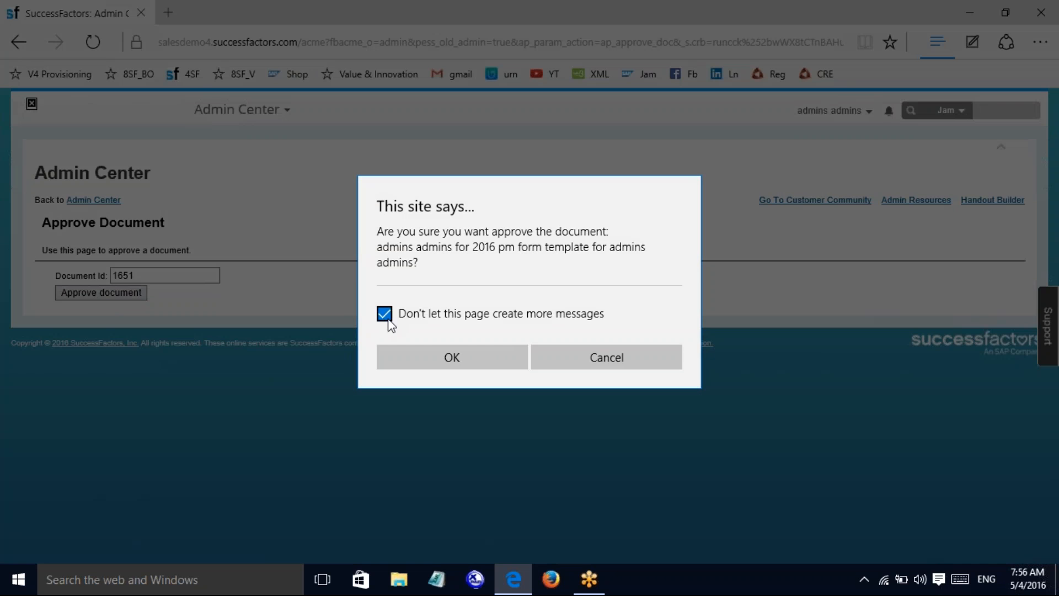
click(459, 357)
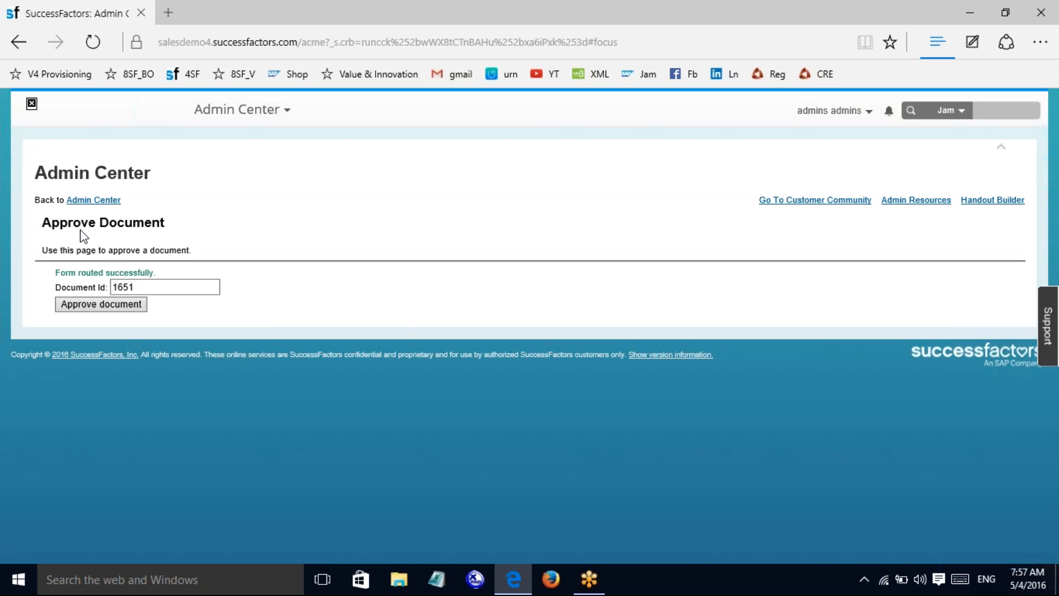
click(123, 288)
Step: Return to the Admin Center and open Change Form Date under Manage Forms by User
click(107, 202)
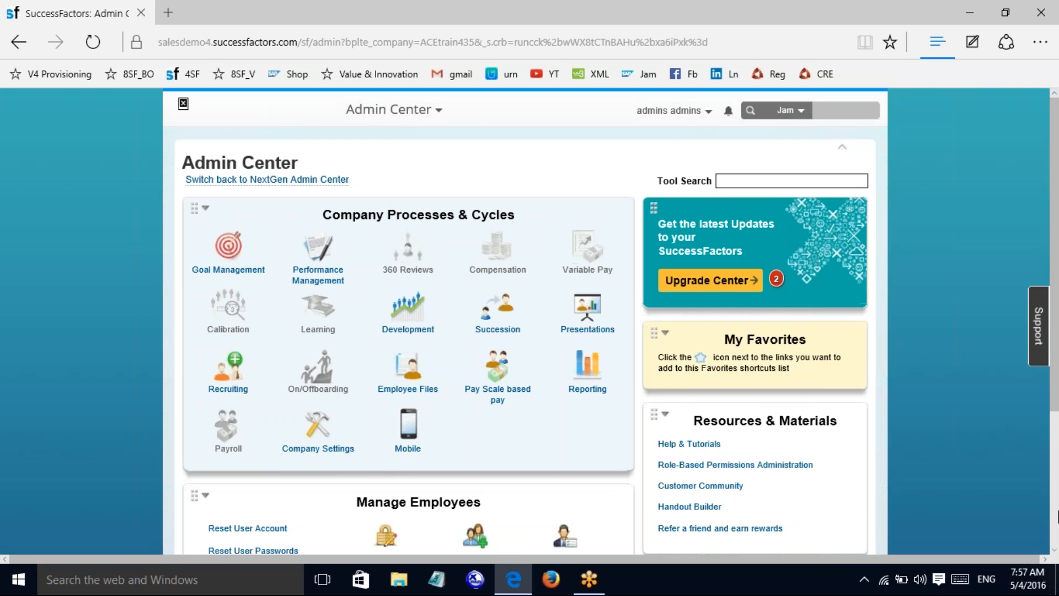
scroll(994, 429, down, 3)
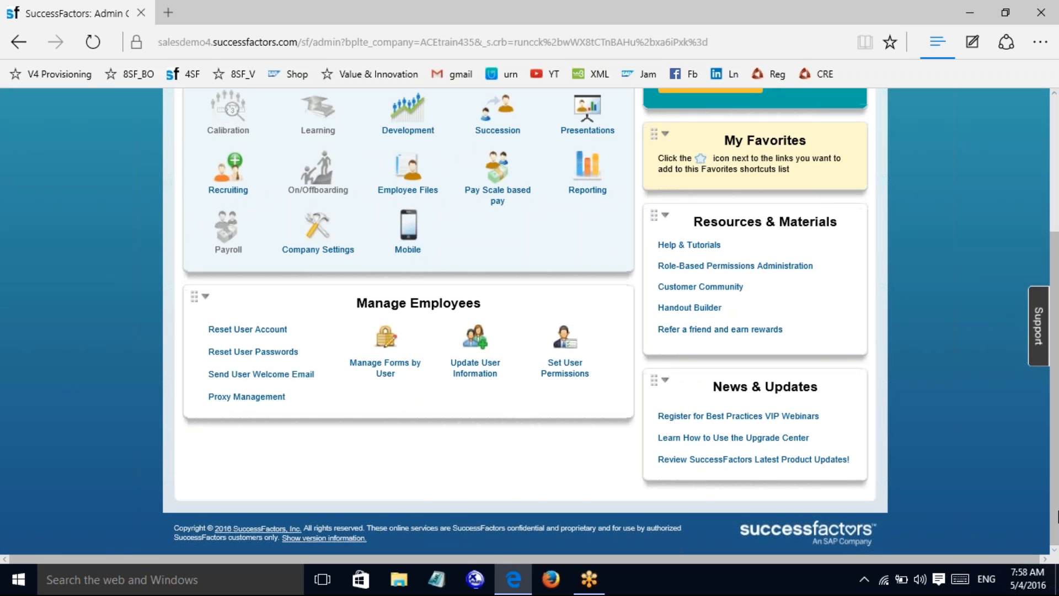
click(384, 366)
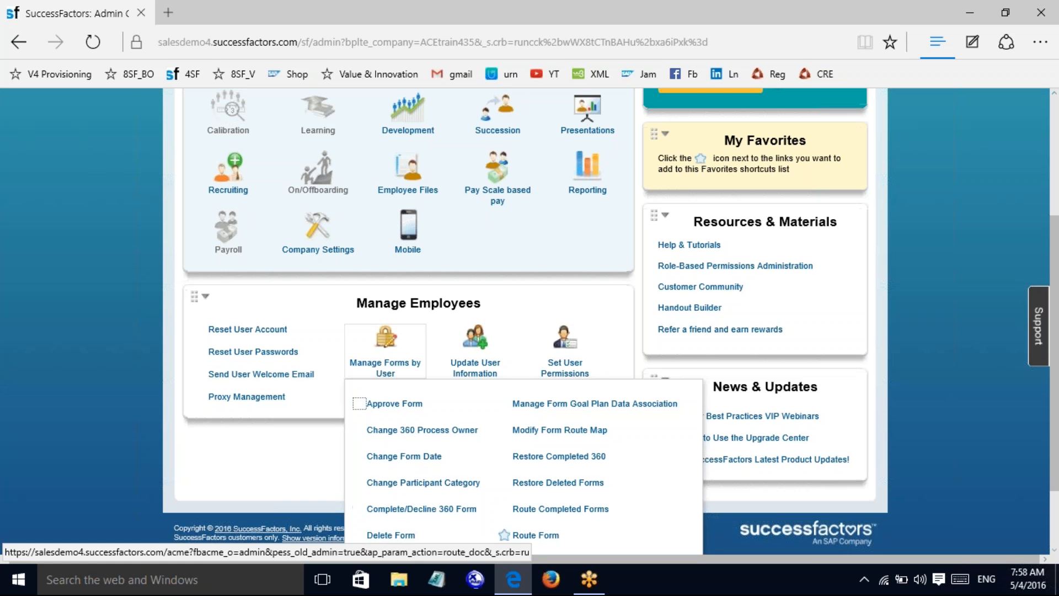
scroll(1057, 516, down, 2)
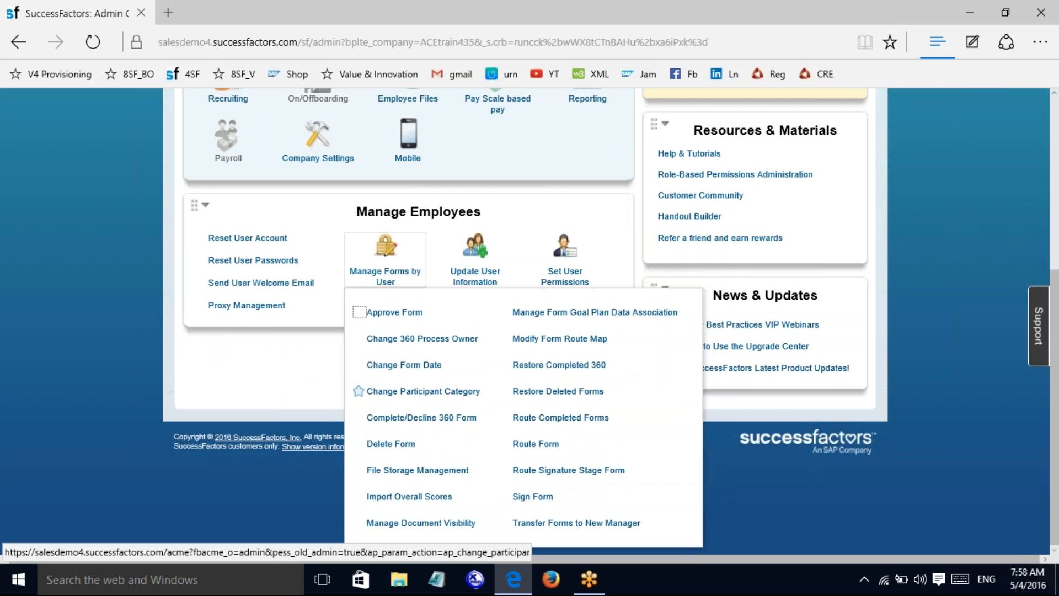
click(418, 367)
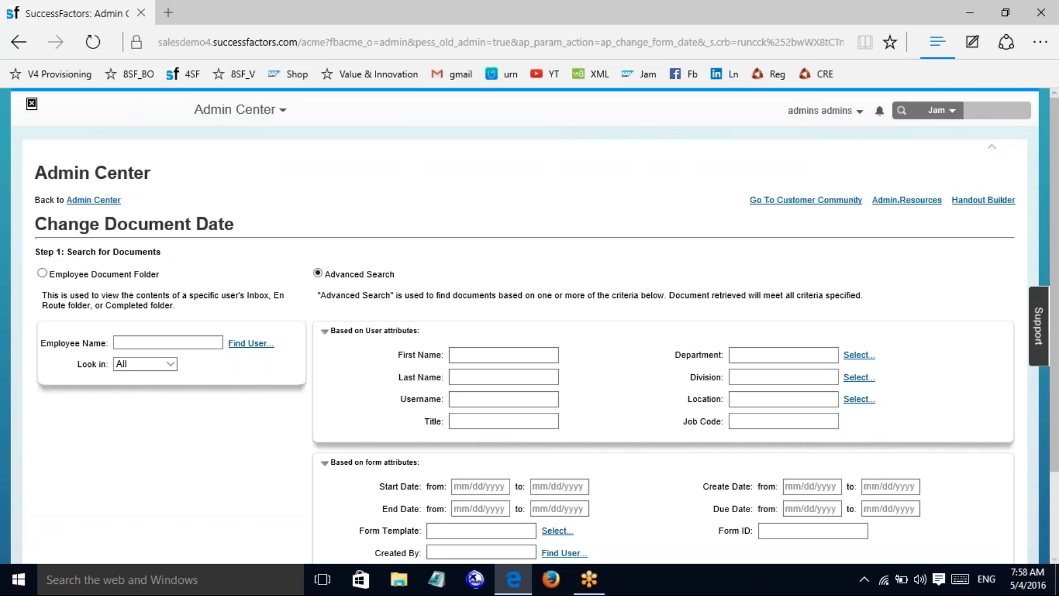
Step: Search for the documents belonging to the admin username
scroll(1057, 303, down, 2)
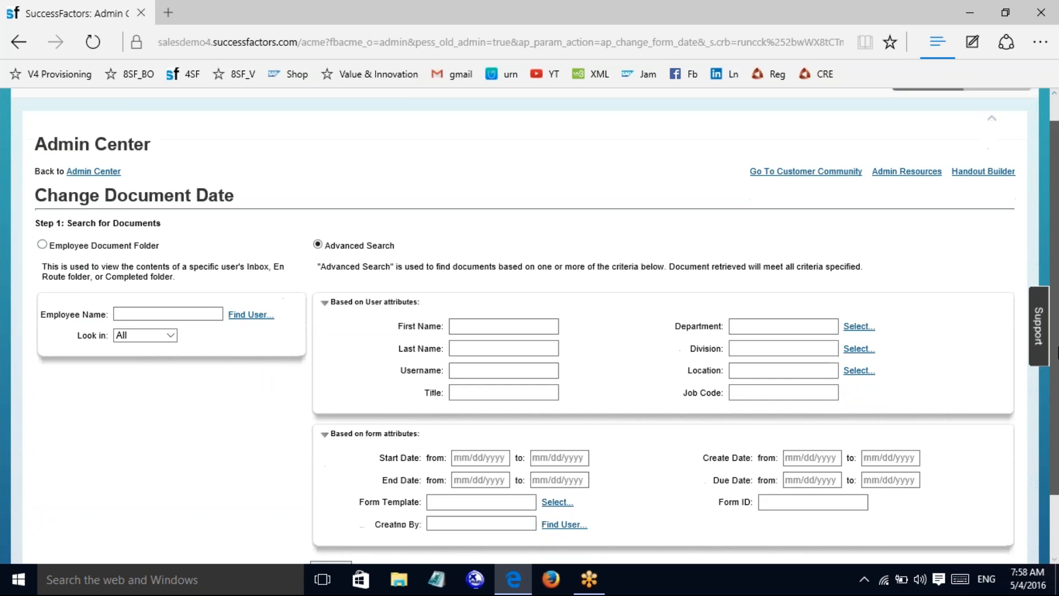
click(503, 306)
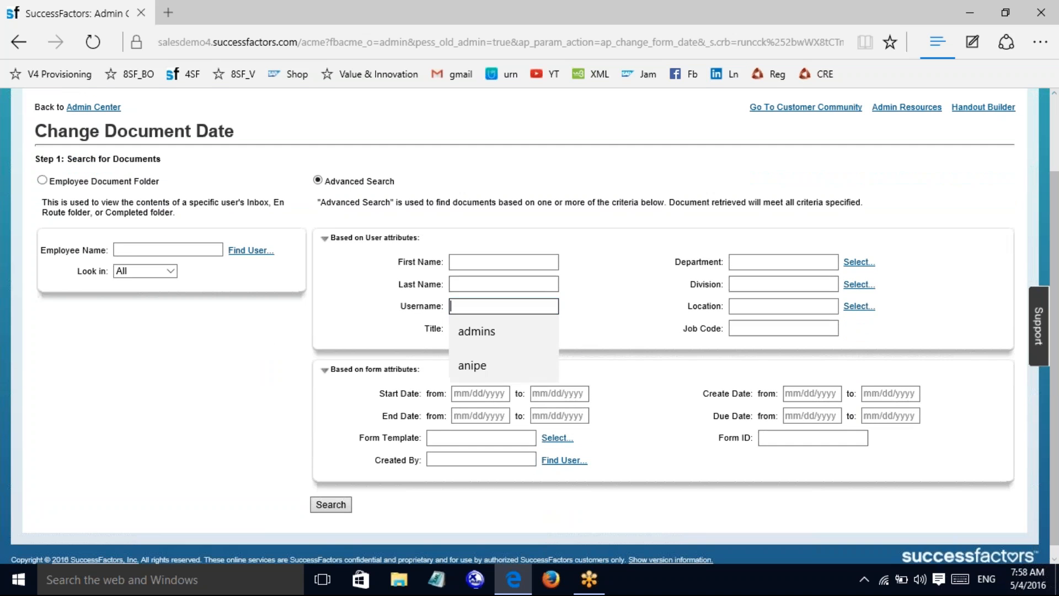
click(477, 331)
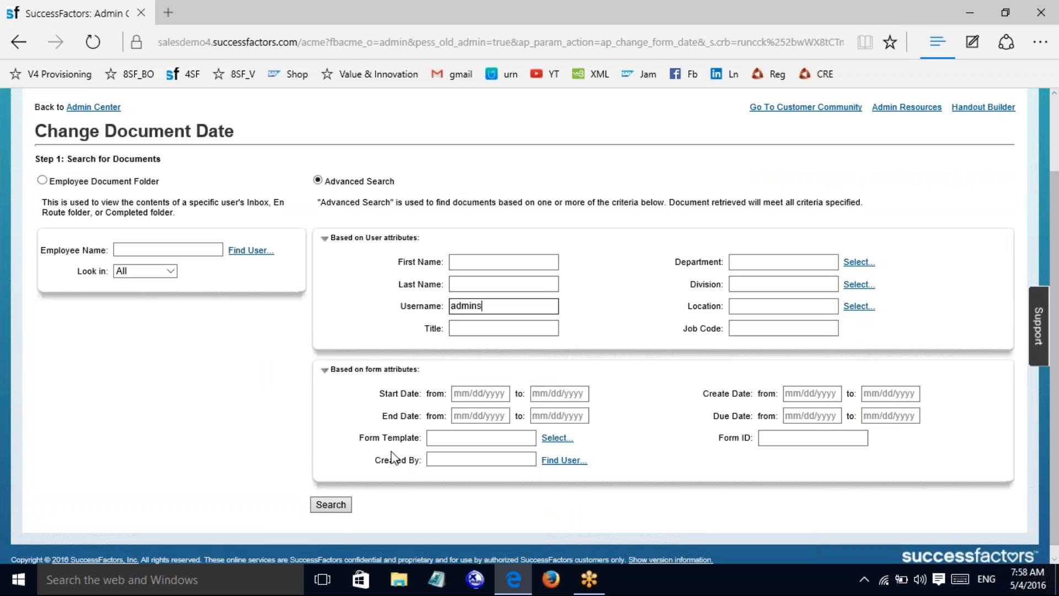
click(327, 511)
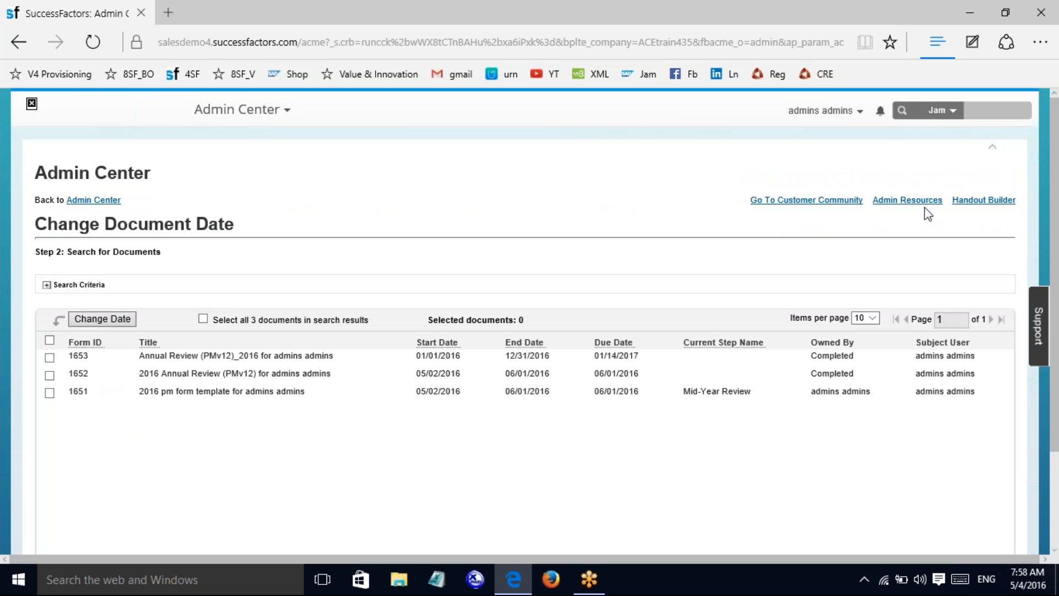
Step: Select document 1651 and open its Change Document Date dialog
scroll(992, 350, down, 2)
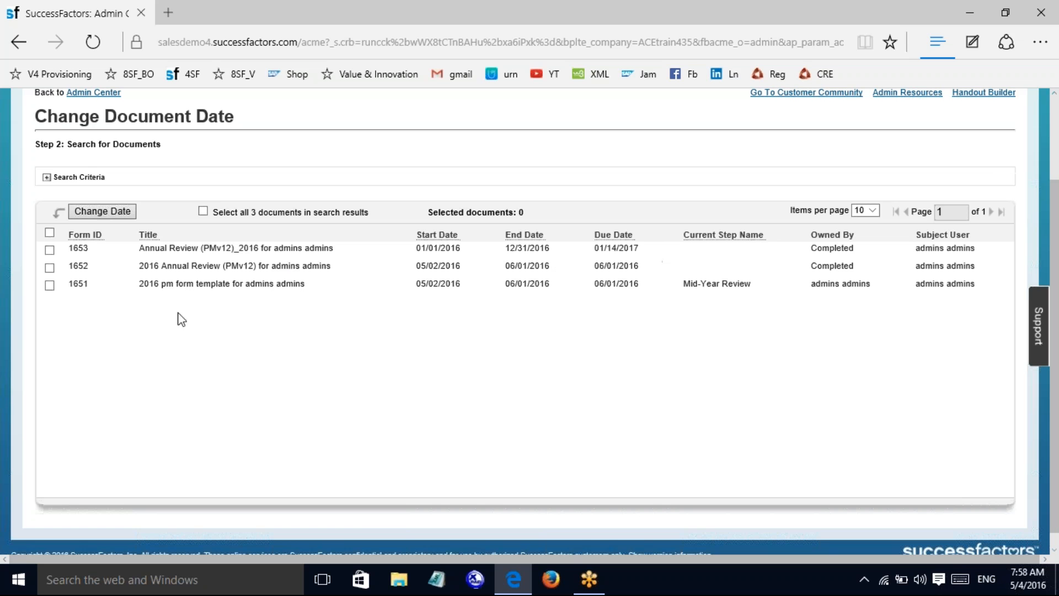
click(48, 287)
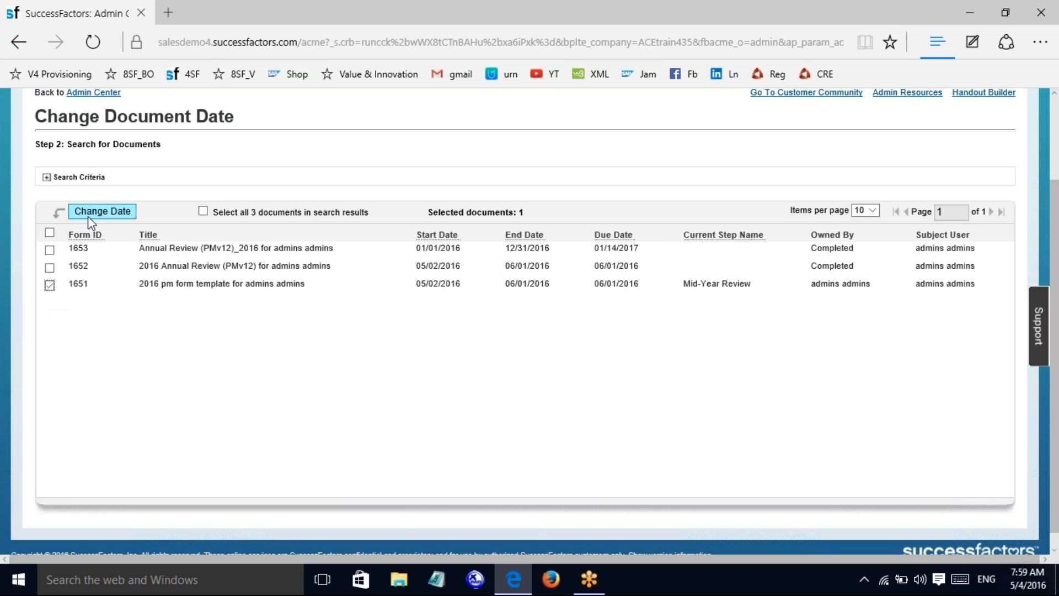
click(46, 178)
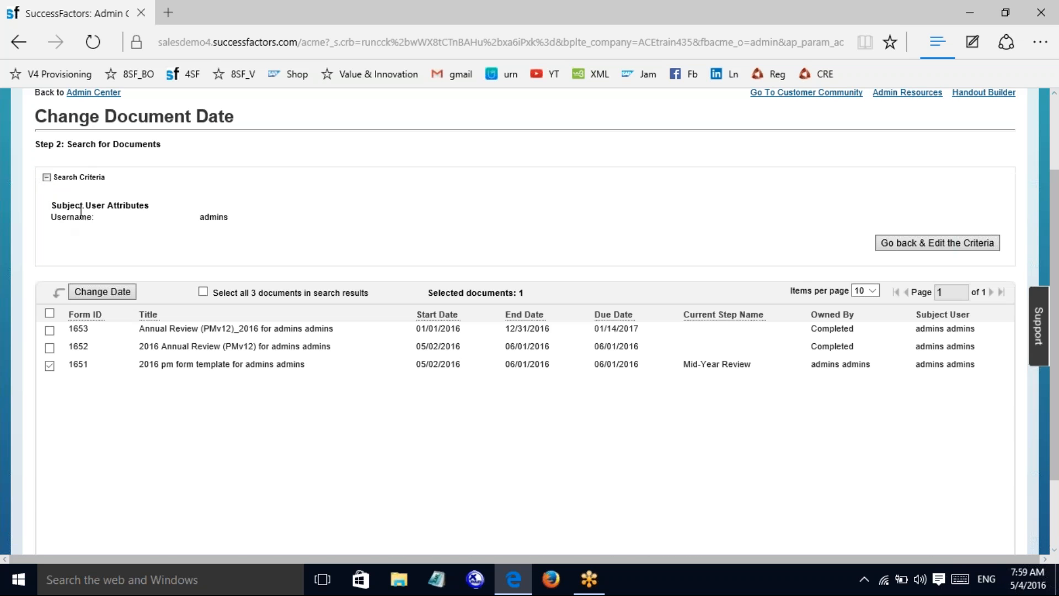
click(105, 292)
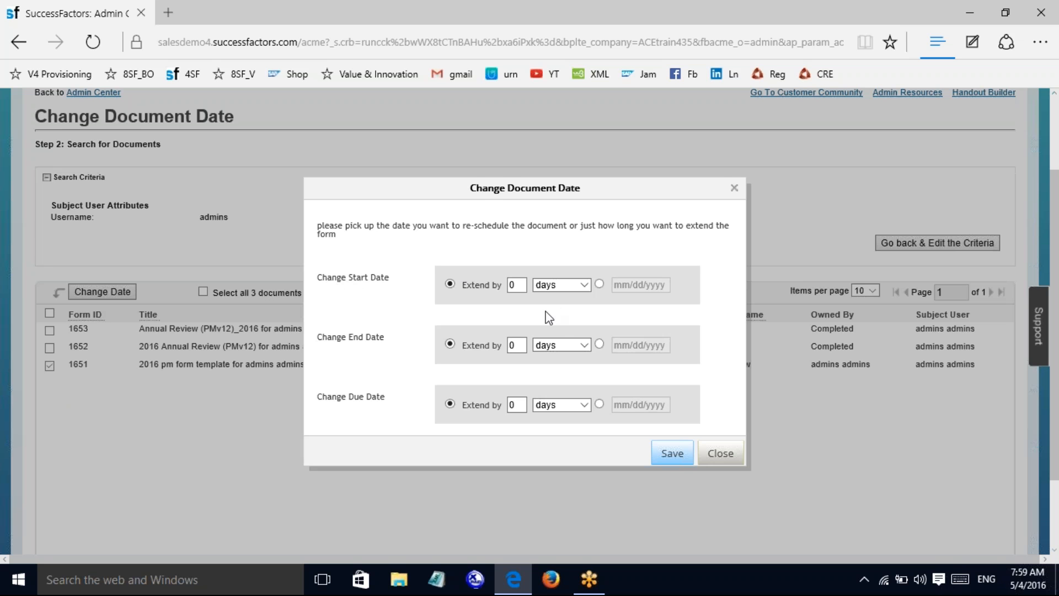
Step: Compare the date-change modes, keeping Extend by for start, end and due dates
click(599, 285)
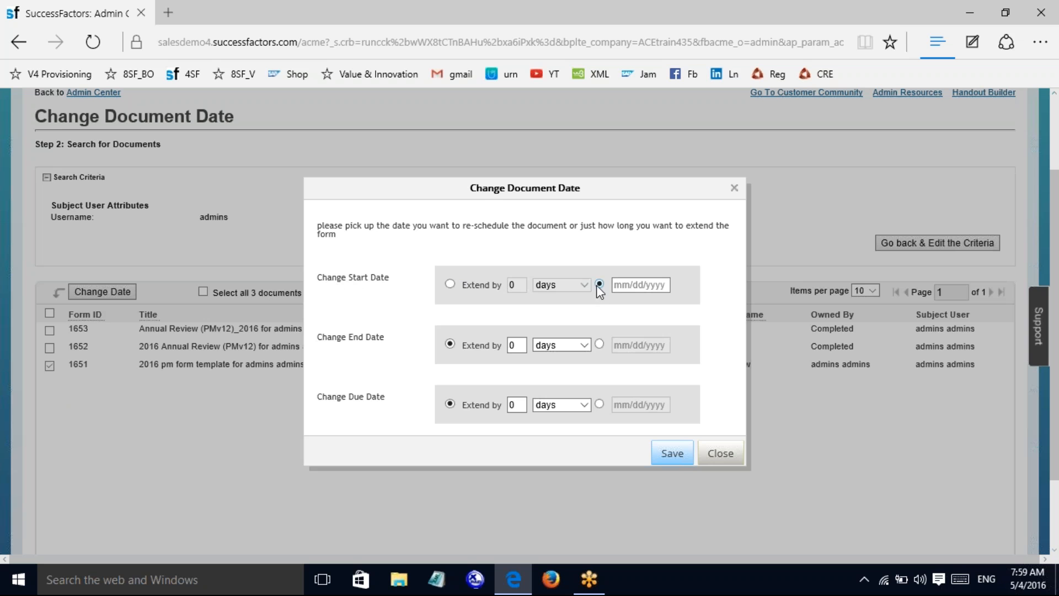
click(599, 344)
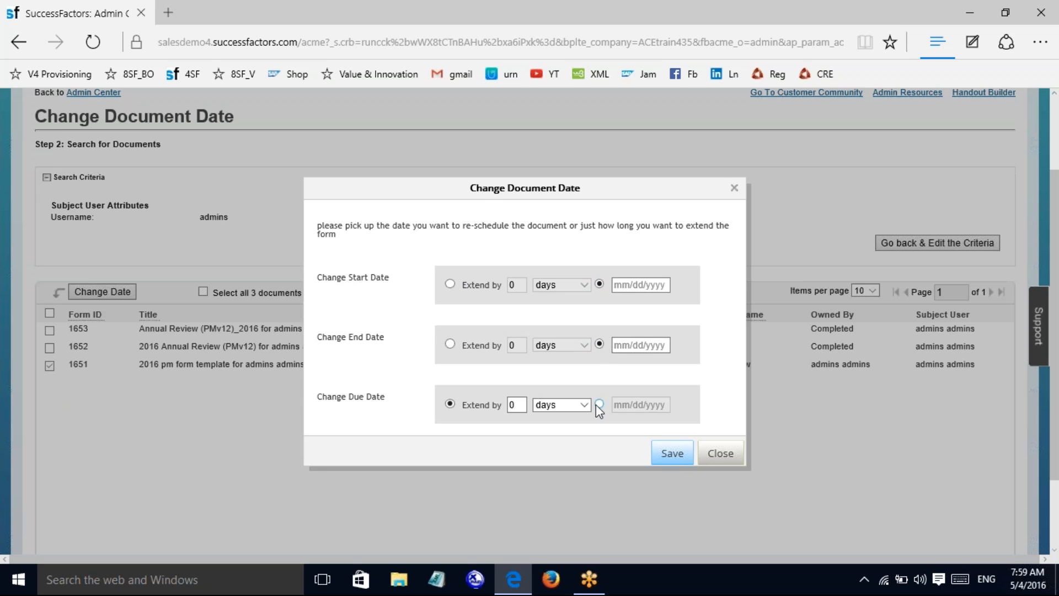
click(600, 405)
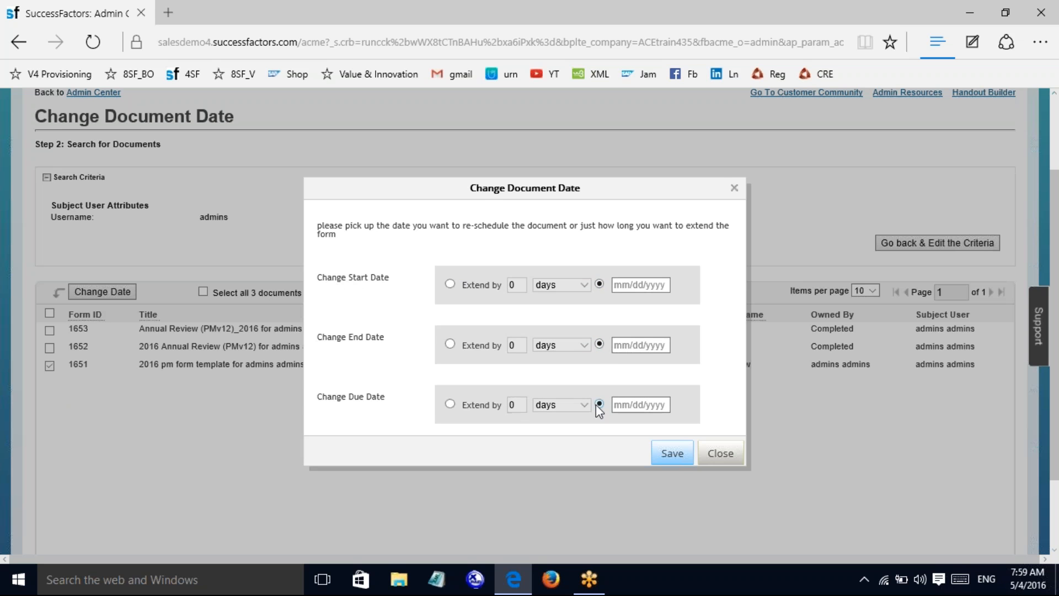
click(450, 404)
click(450, 344)
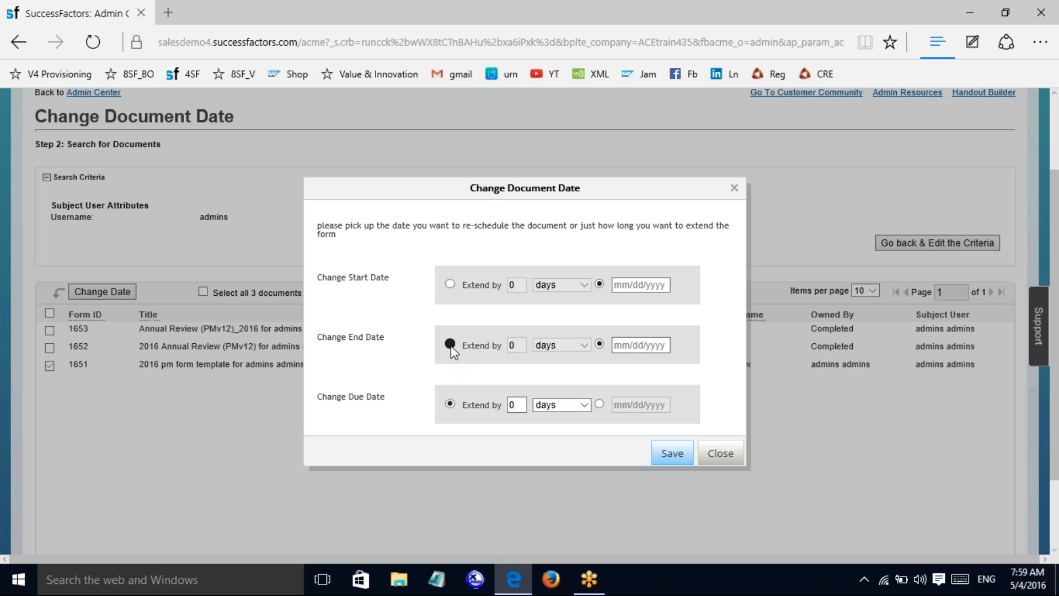
click(450, 284)
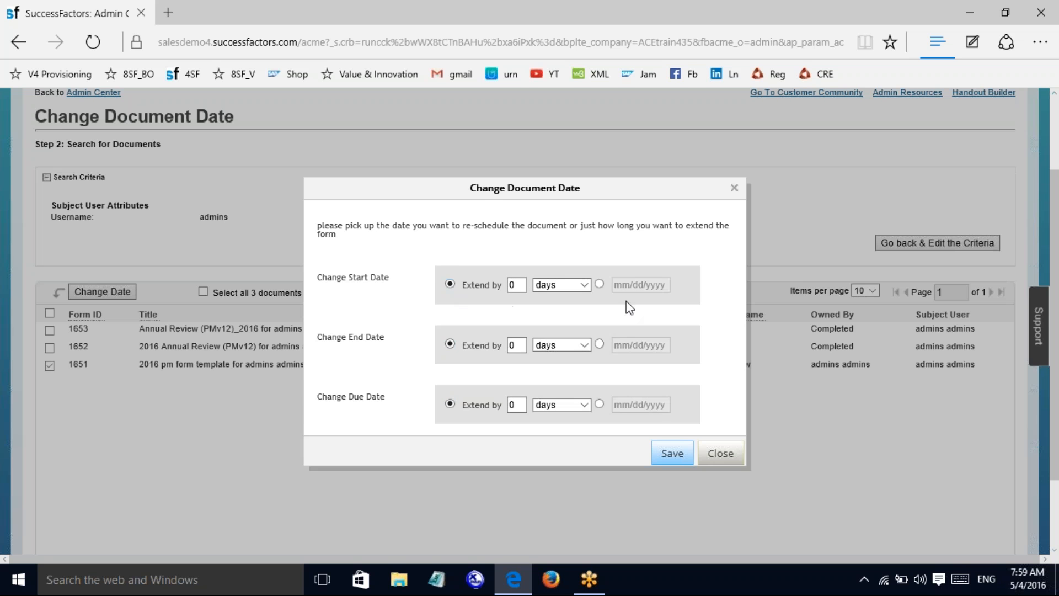
click(588, 286)
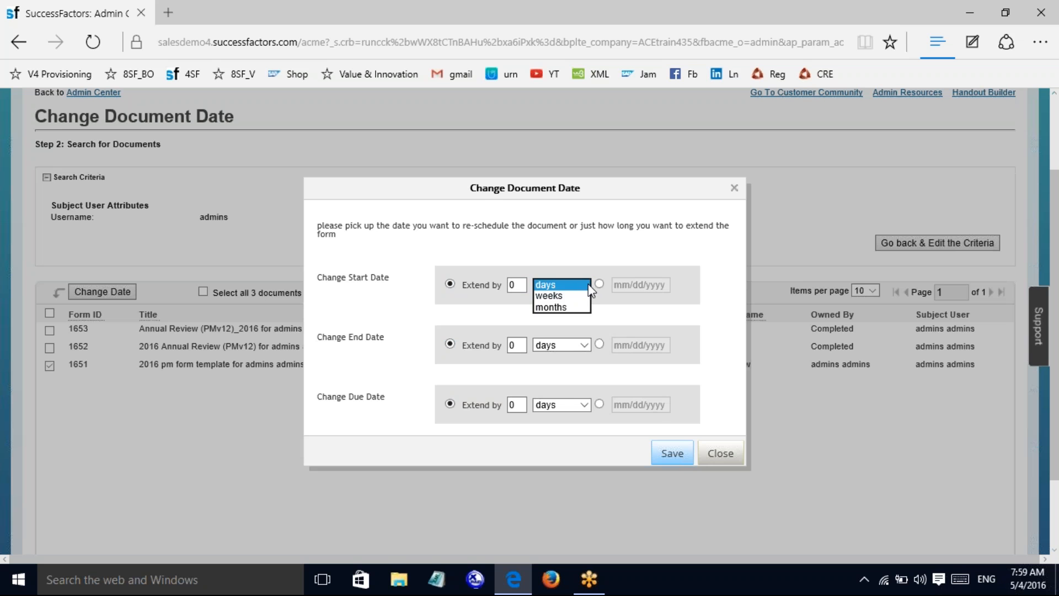
Step: Extend the start, end and due dates by 6 days each and confirm the save
click(520, 285)
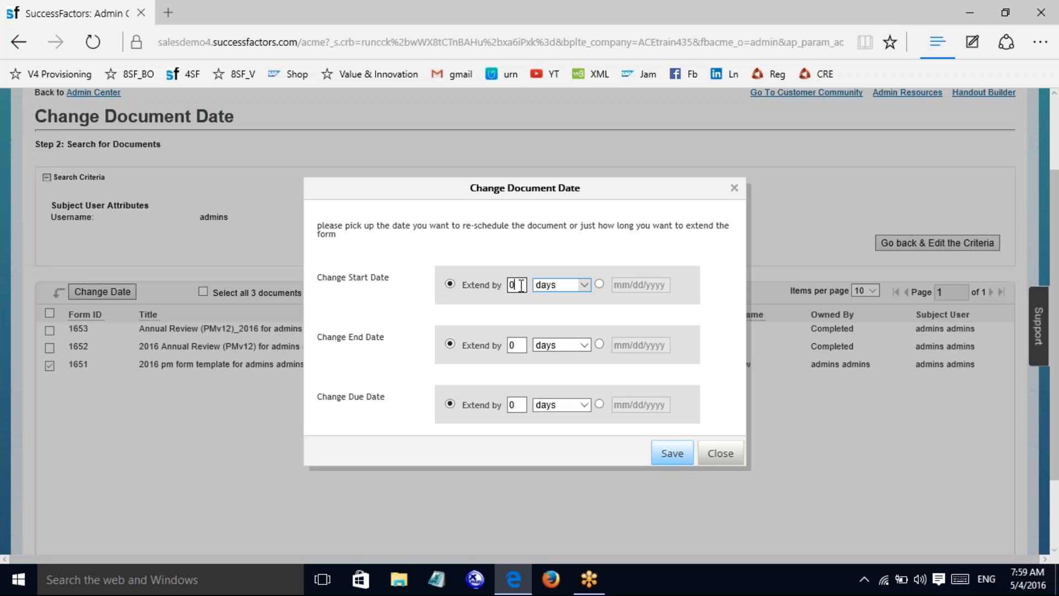
key(BackSpace)
text(6)
click(527, 345)
key(BackSpace)
text(6)
click(522, 406)
key(BackSpace)
text(6)
click(654, 450)
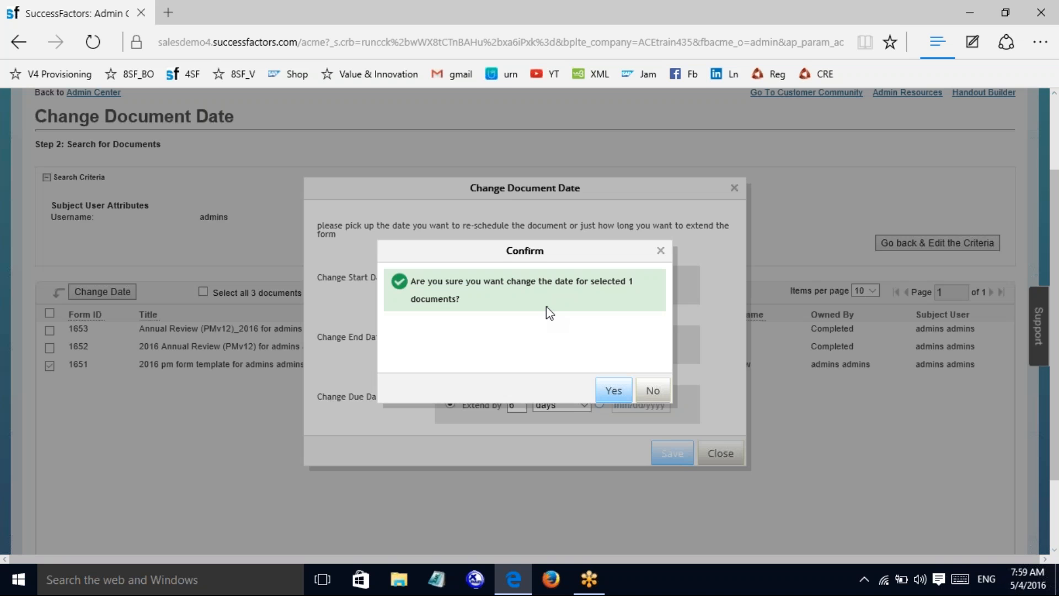
click(611, 393)
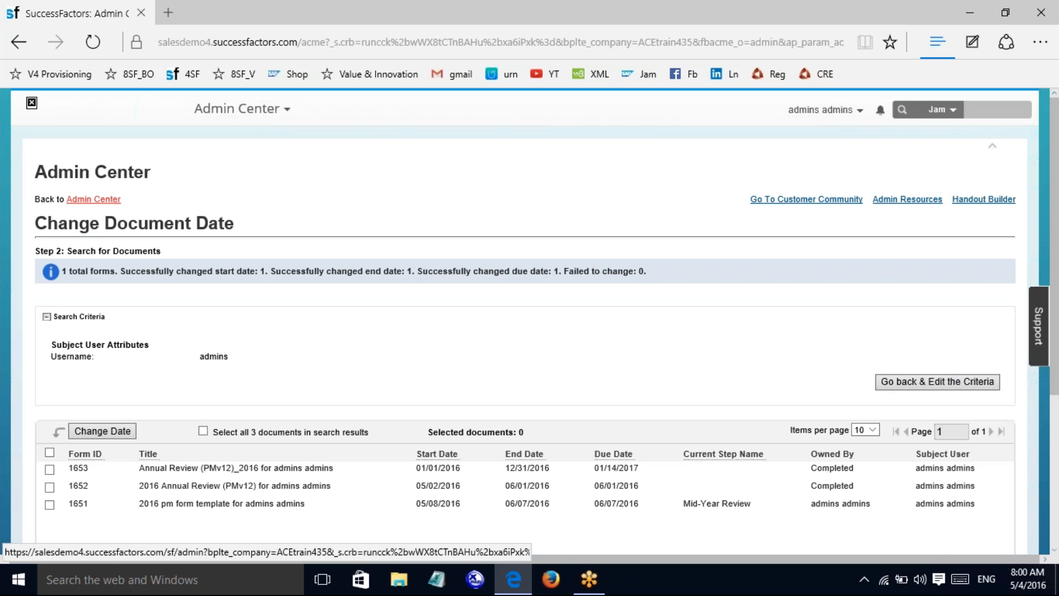
Step: Go back to the Admin Center home and expand the Performance Management tile
click(94, 199)
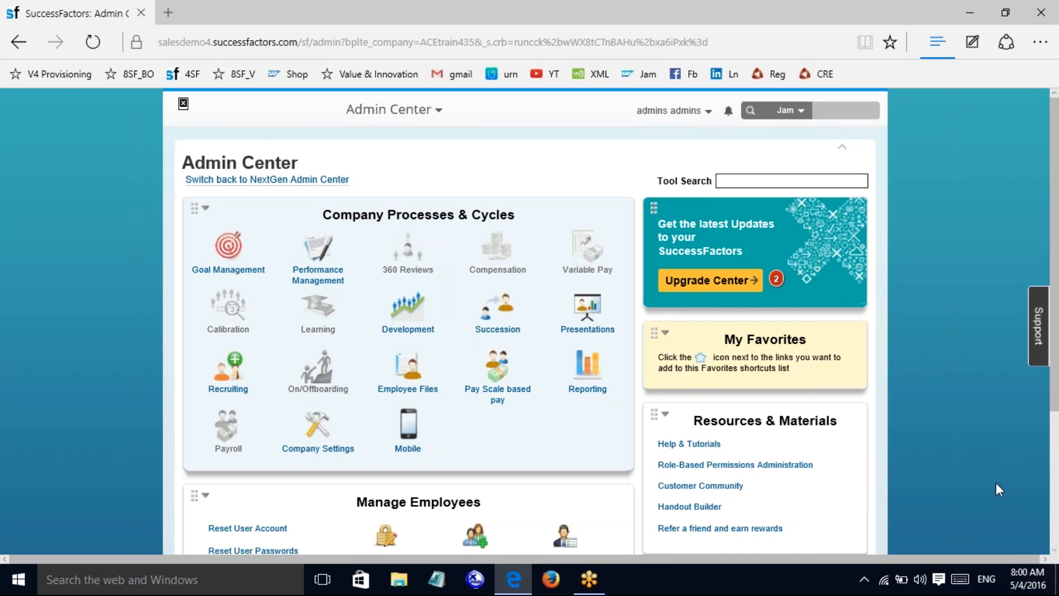
click(313, 258)
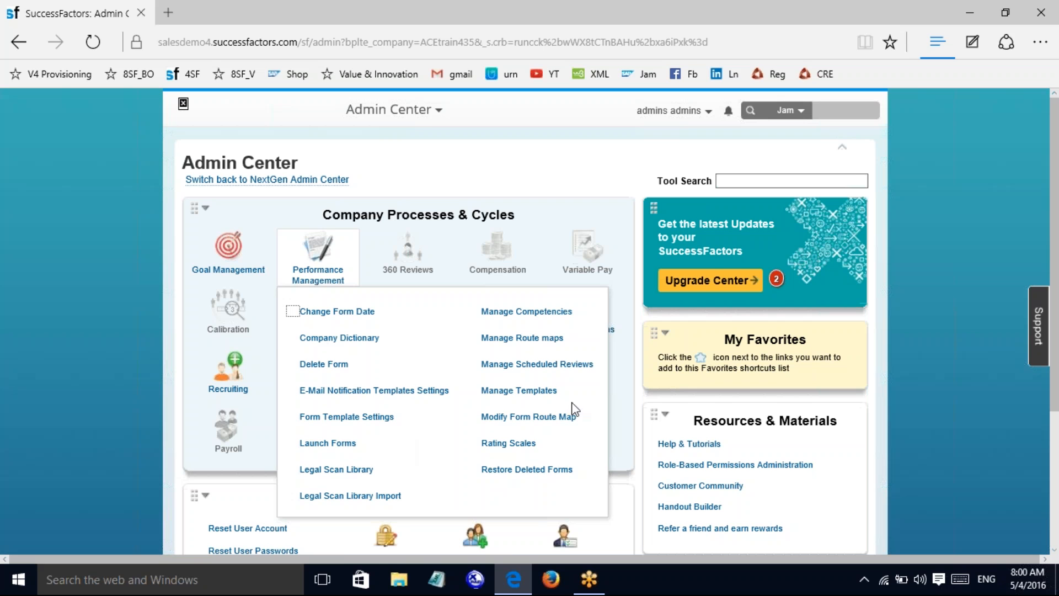
Step: Open Form Template Settings and select the 'annual review' template
click(356, 420)
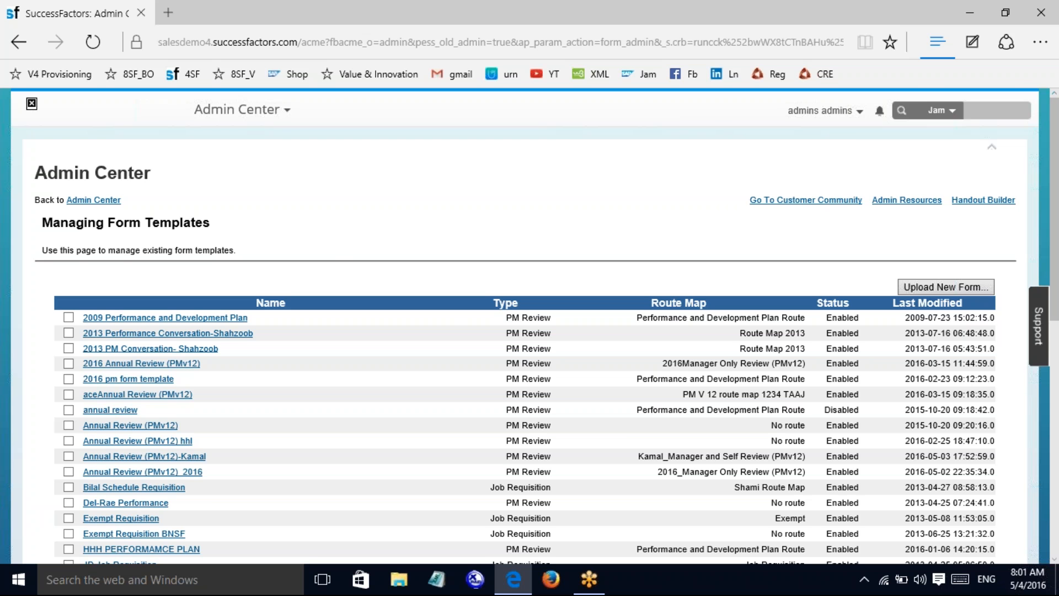
click(109, 414)
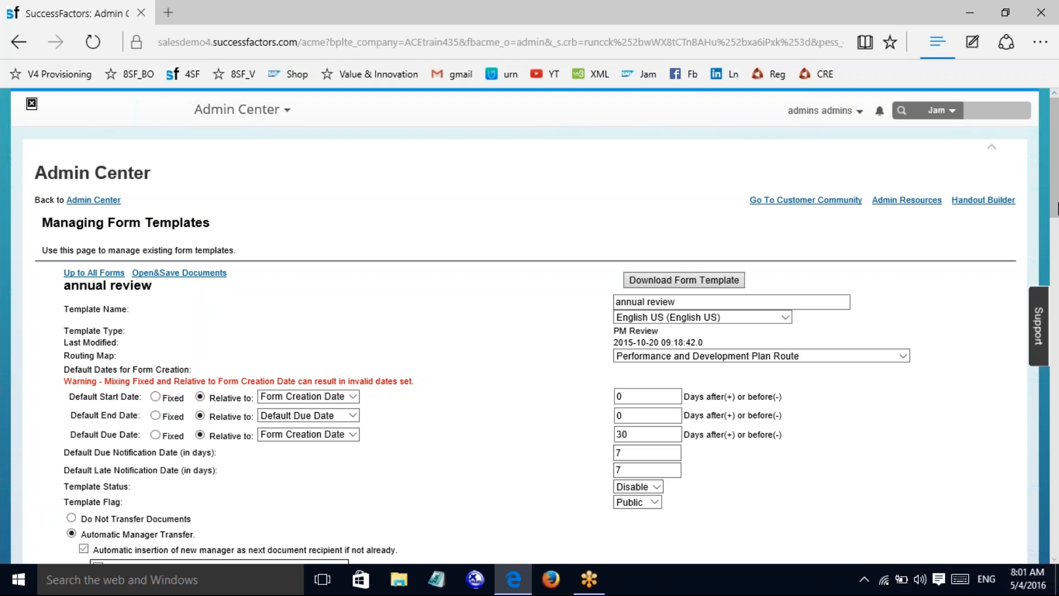
Step: Tick Enable Spell Check, Enable Legal Scan and Disable Legal Scan On Route
drag(1058, 198, 1058, 336)
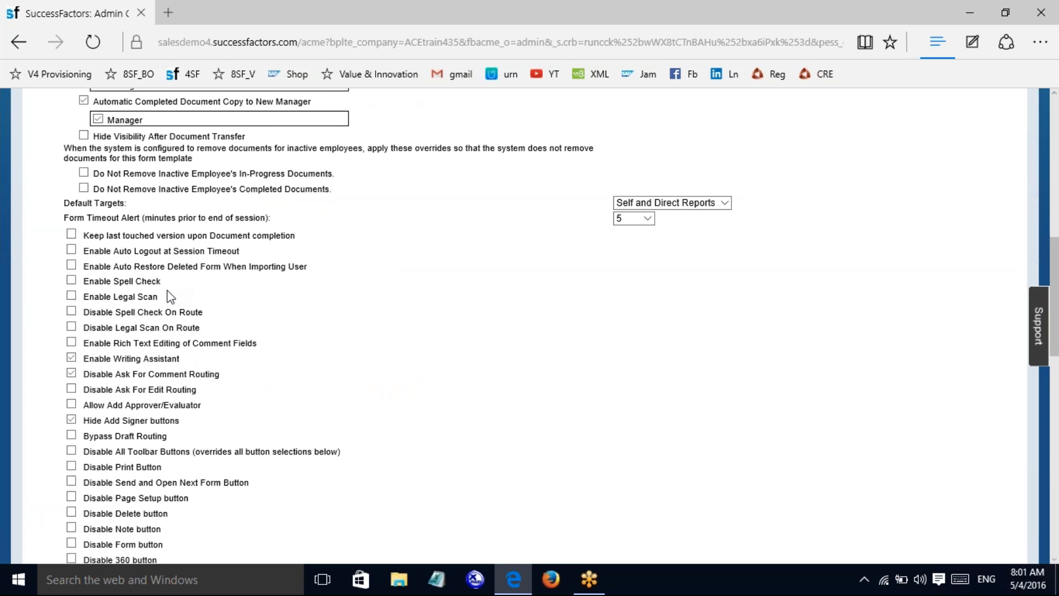
click(71, 281)
click(71, 296)
click(71, 326)
Step: Save the annual review template and return to Admin Center's Performance Management tools
drag(1054, 296, 1057, 174)
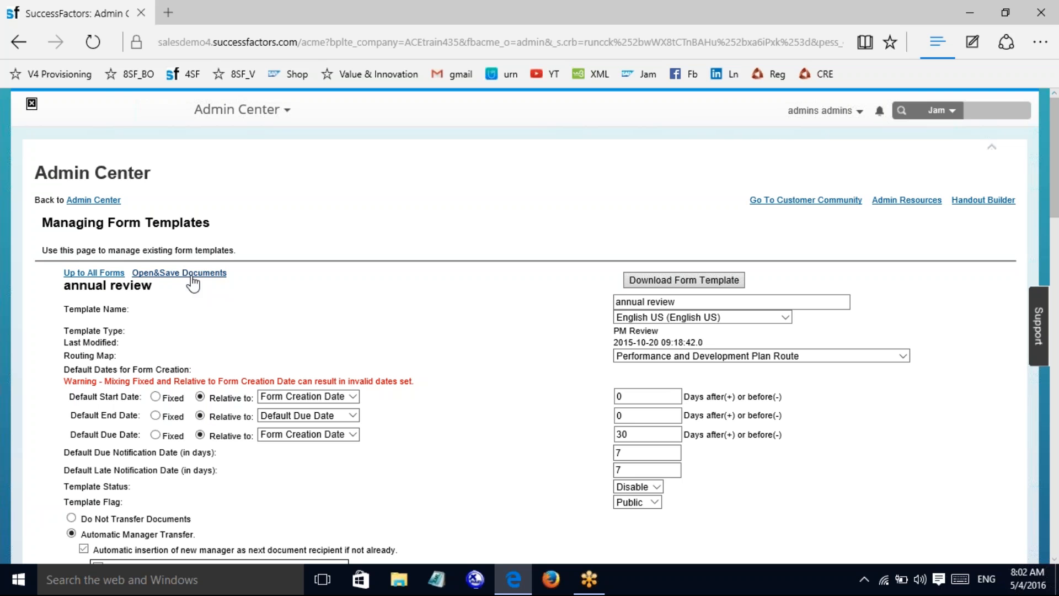
drag(1054, 185, 1053, 214)
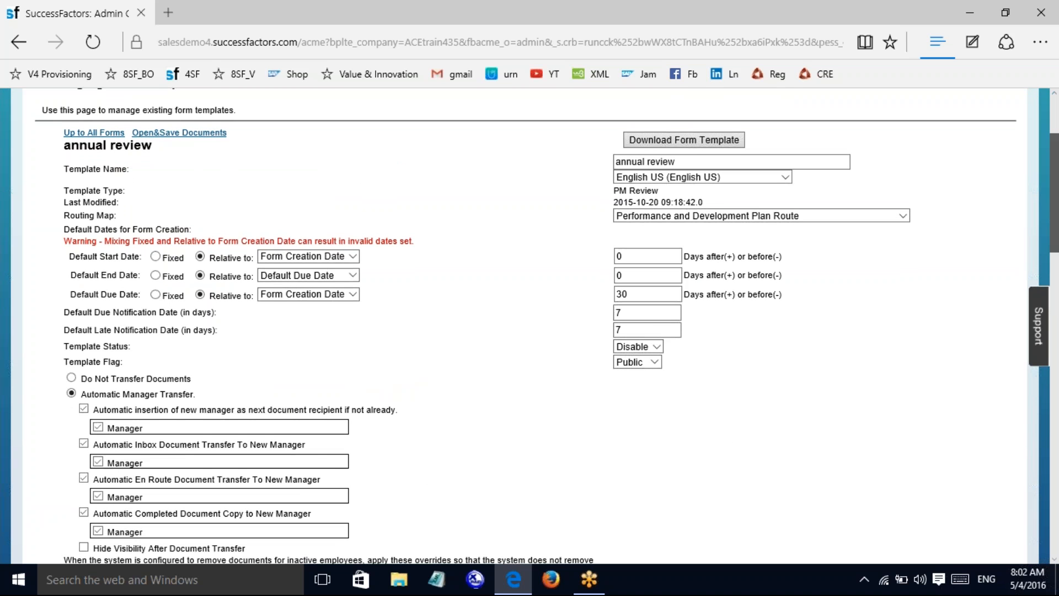
drag(1053, 214, 1057, 517)
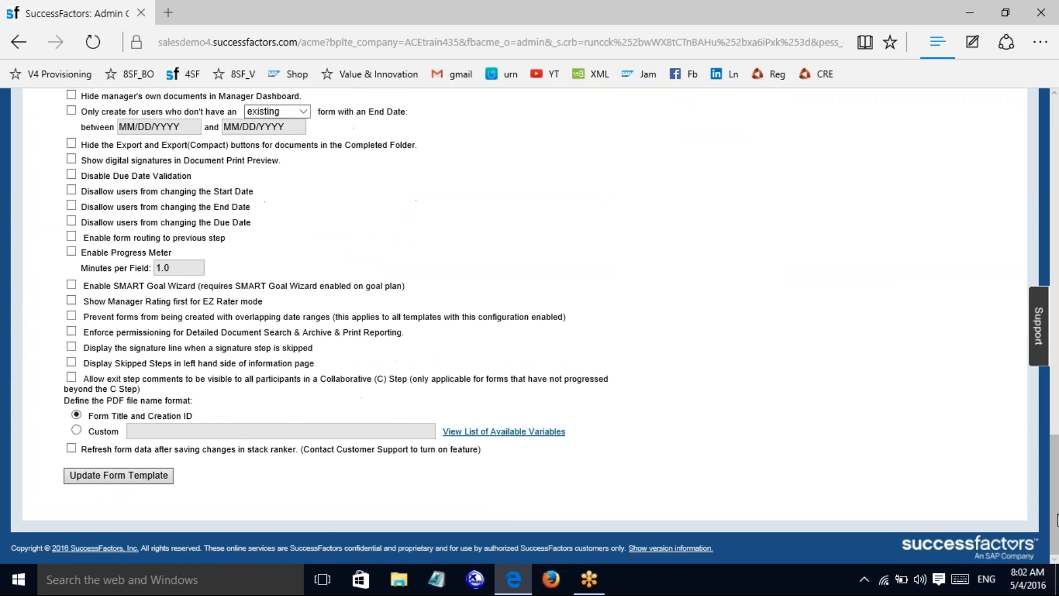
click(148, 474)
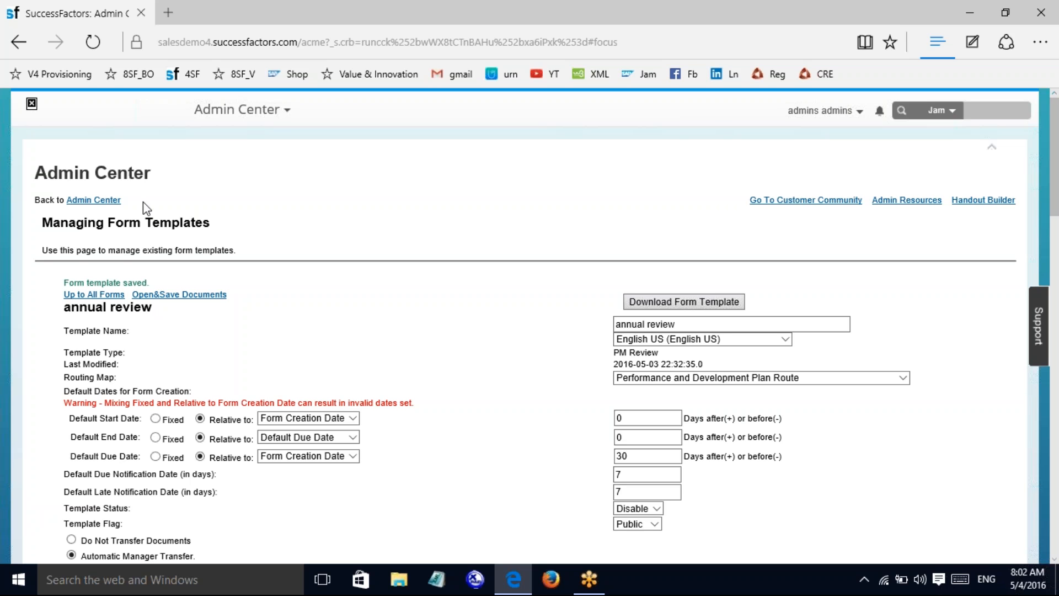
click(94, 200)
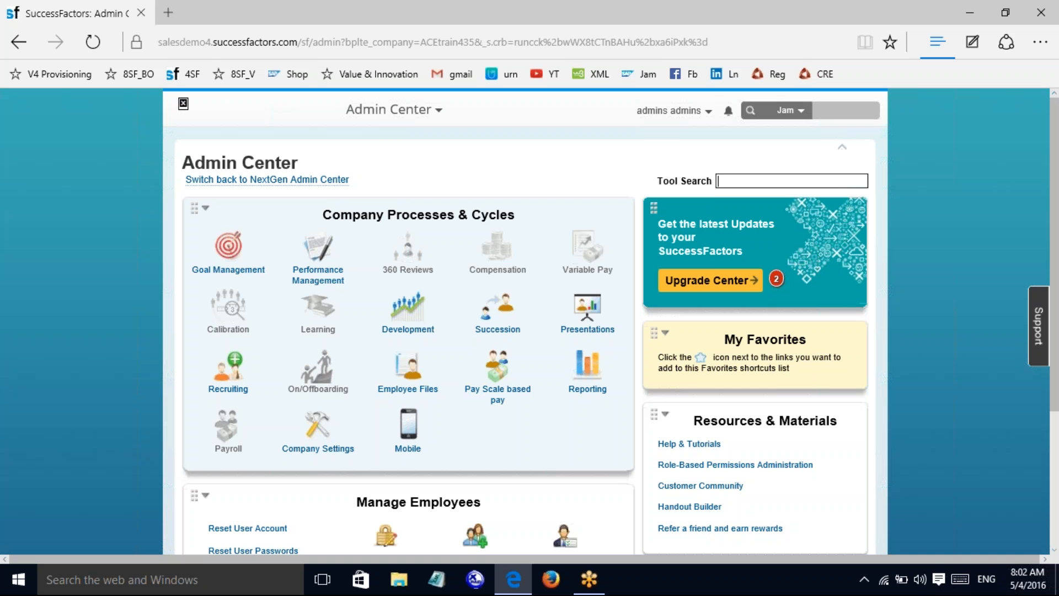
click(316, 276)
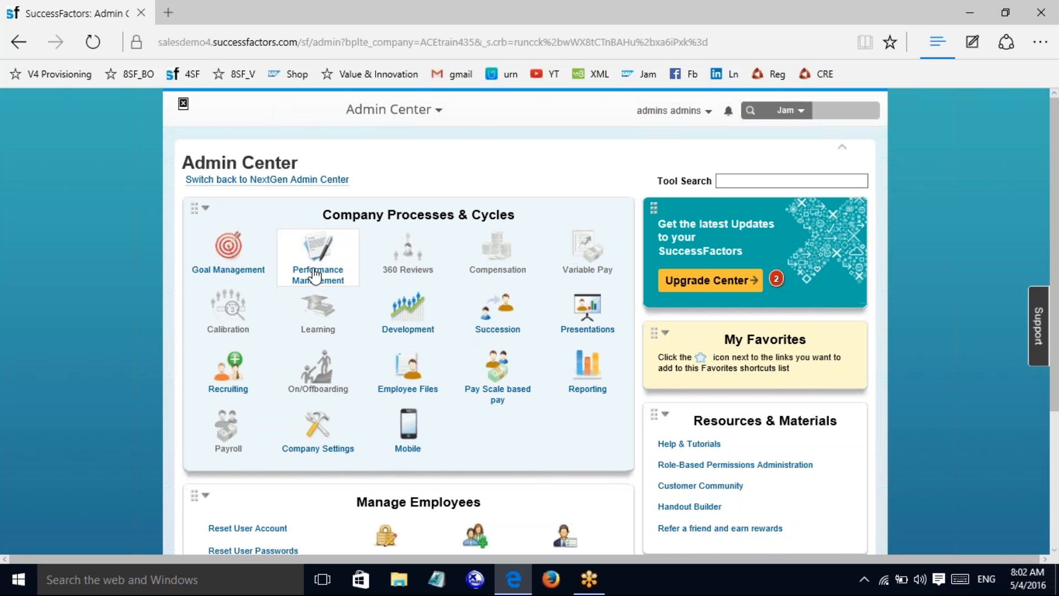
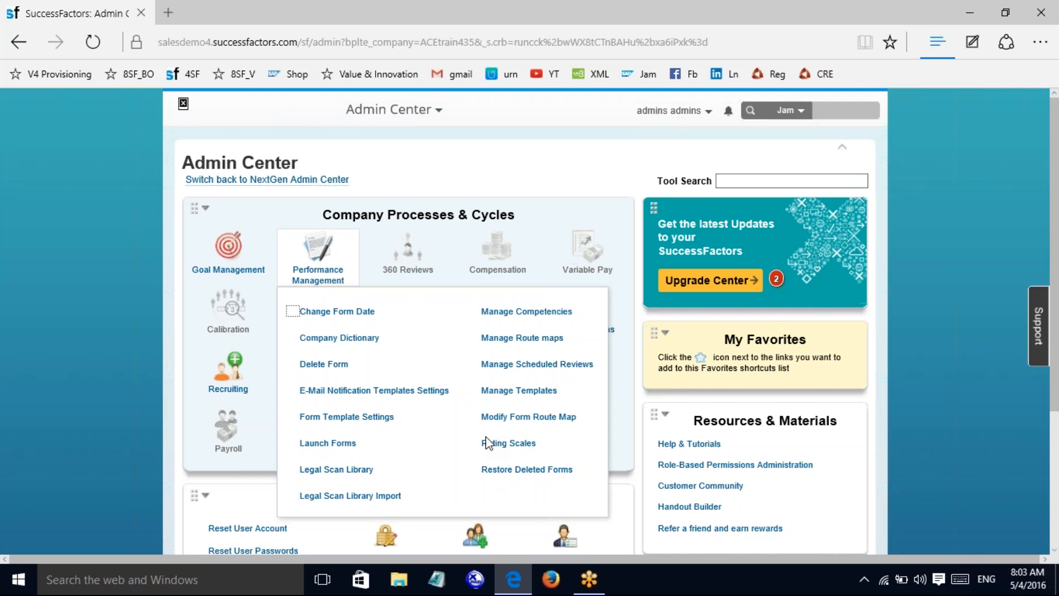
Step: Open Modify Form Route Map from Manage Forms by User in Admin Center
scroll(1013, 494, down, 3)
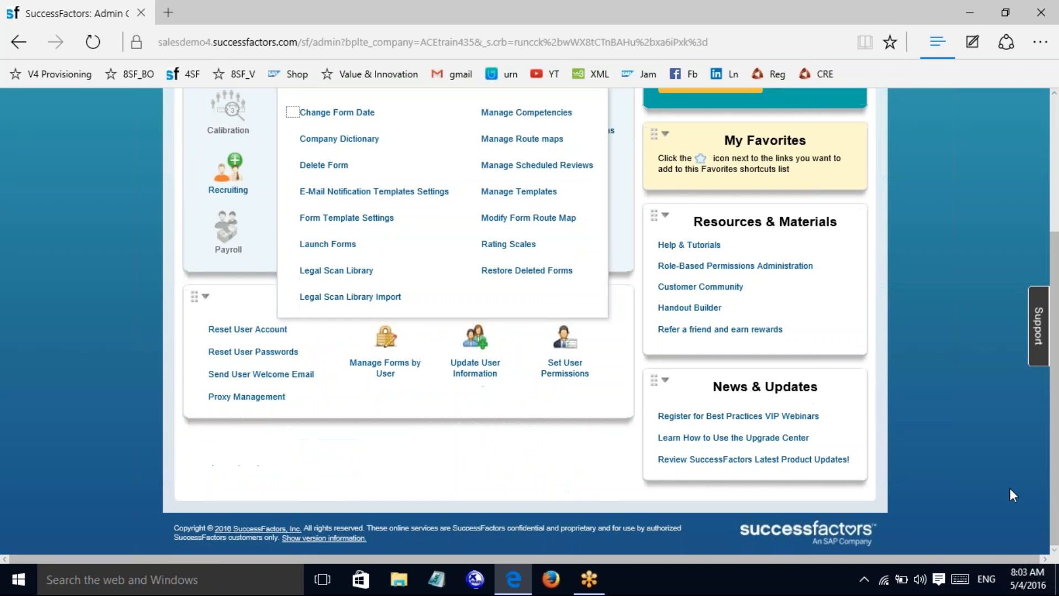
mouse_move(390, 350)
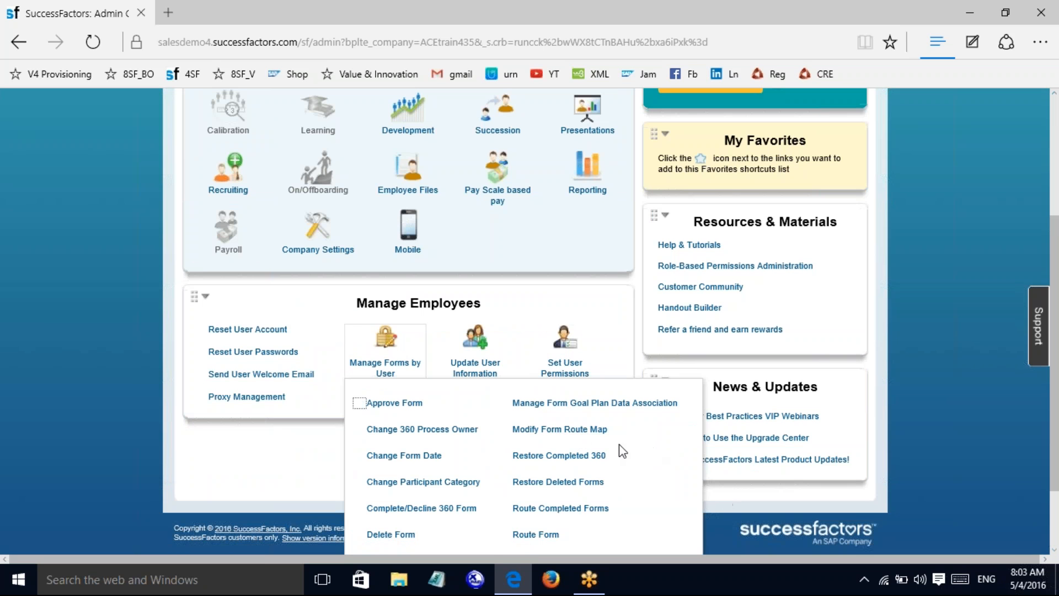
click(575, 430)
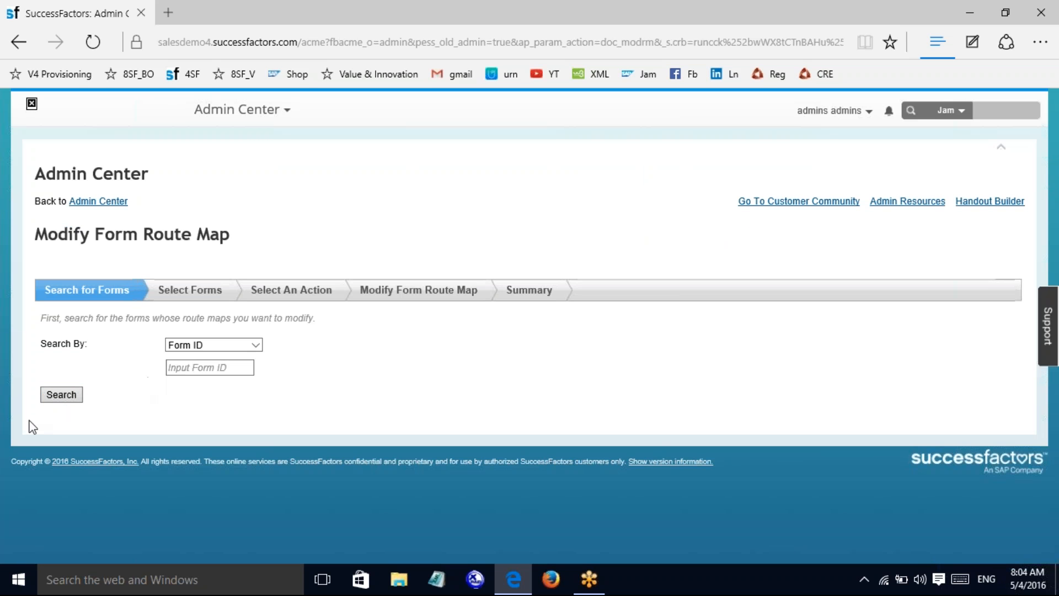
Step: Search the forms, select form 1651 and continue to its route map
click(47, 401)
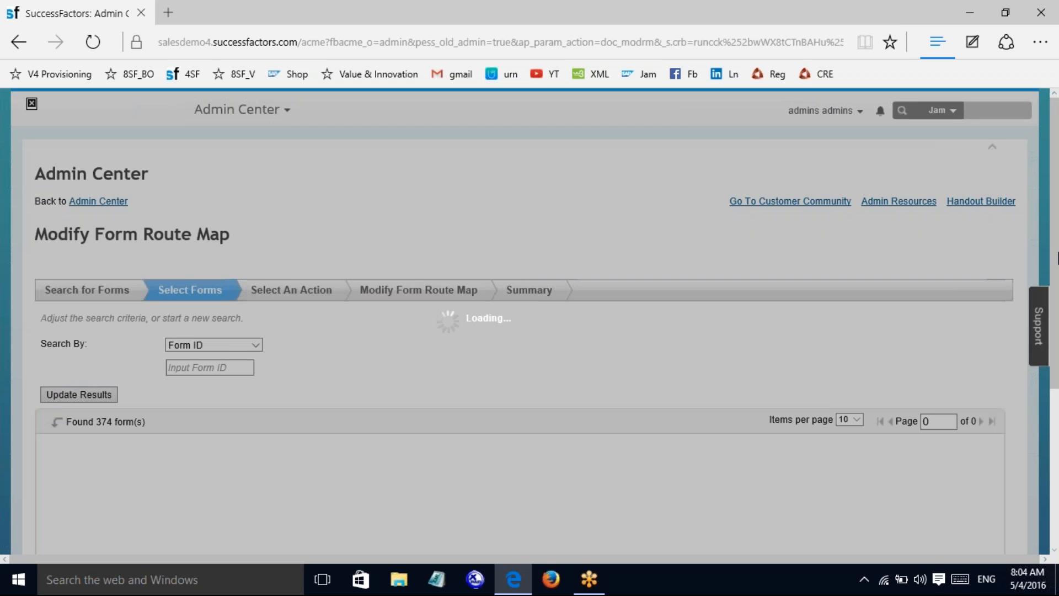
scroll(1058, 265, up, 5)
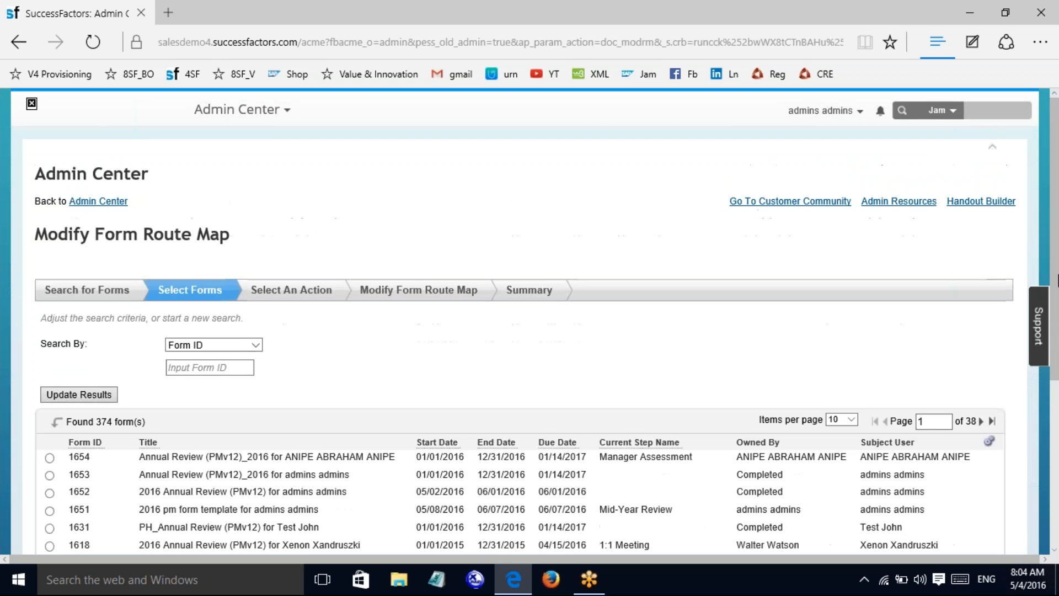
scroll(1058, 265, down, 3)
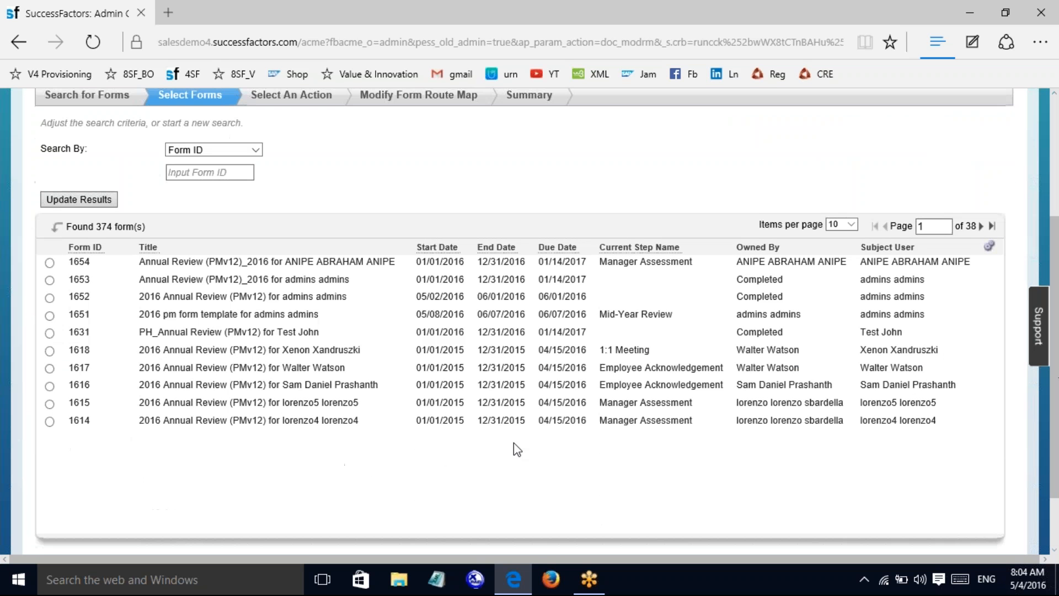
click(49, 316)
scroll(1054, 389, down, 2)
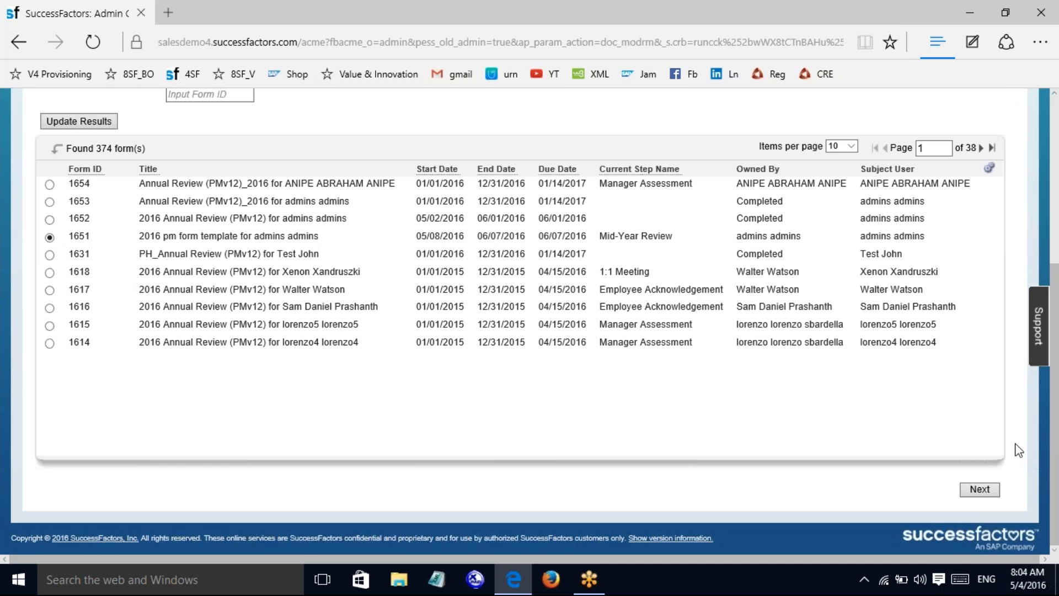
click(977, 490)
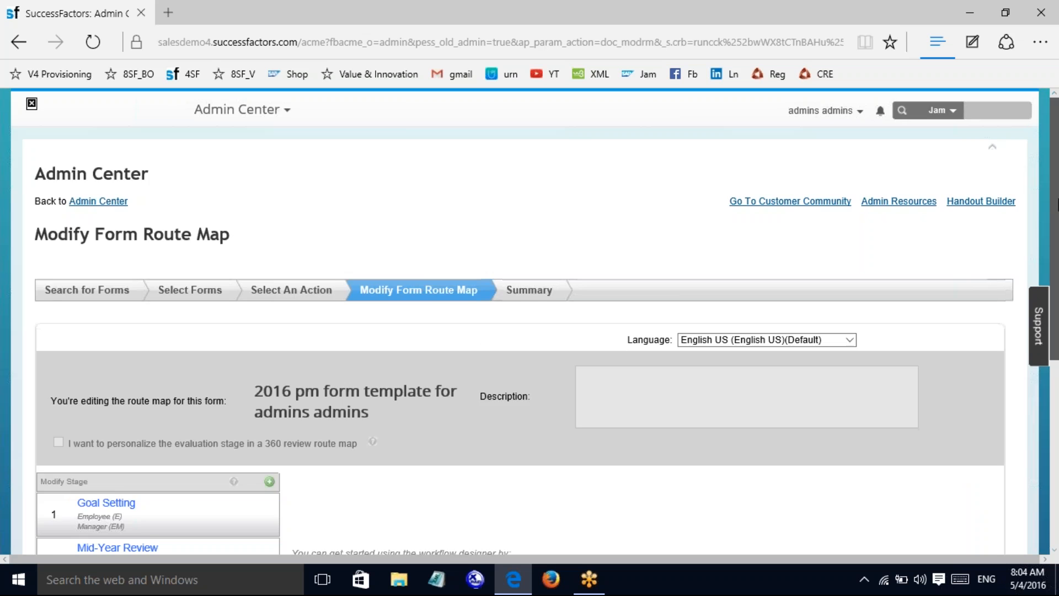
Step: Move Employee Signature ahead of Manager Signature and save the route map
scroll(1056, 325, down, 4)
scroll(1056, 287, up, 2)
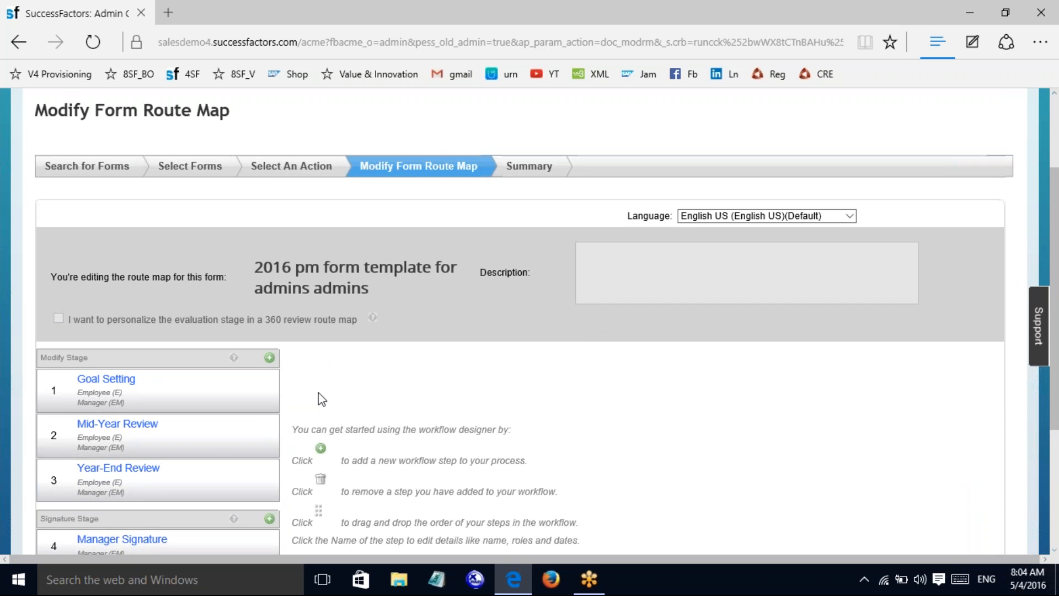
scroll(1056, 246, down, 3)
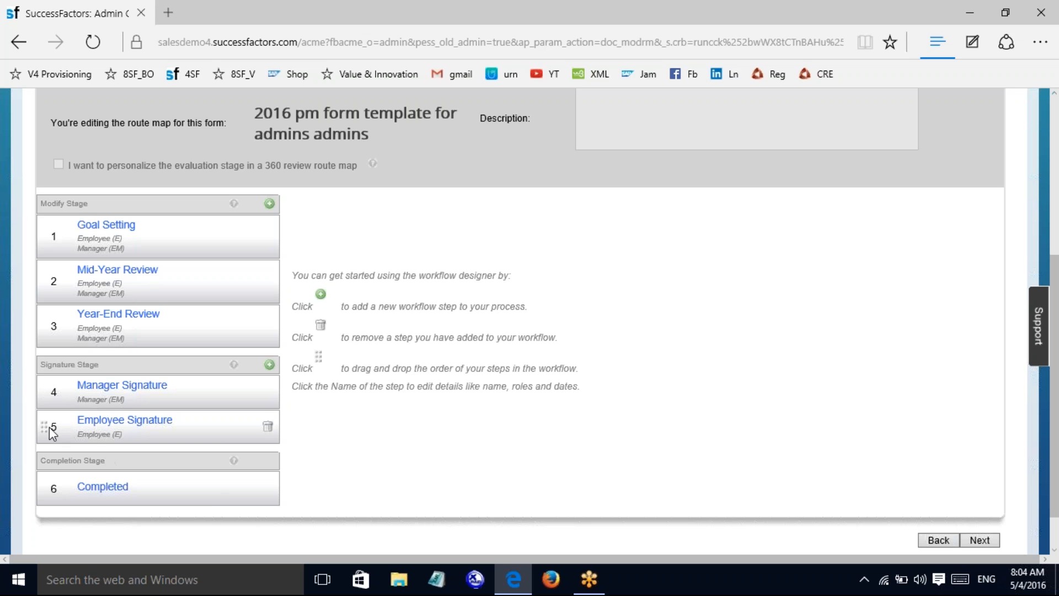
drag(44, 425, 46, 391)
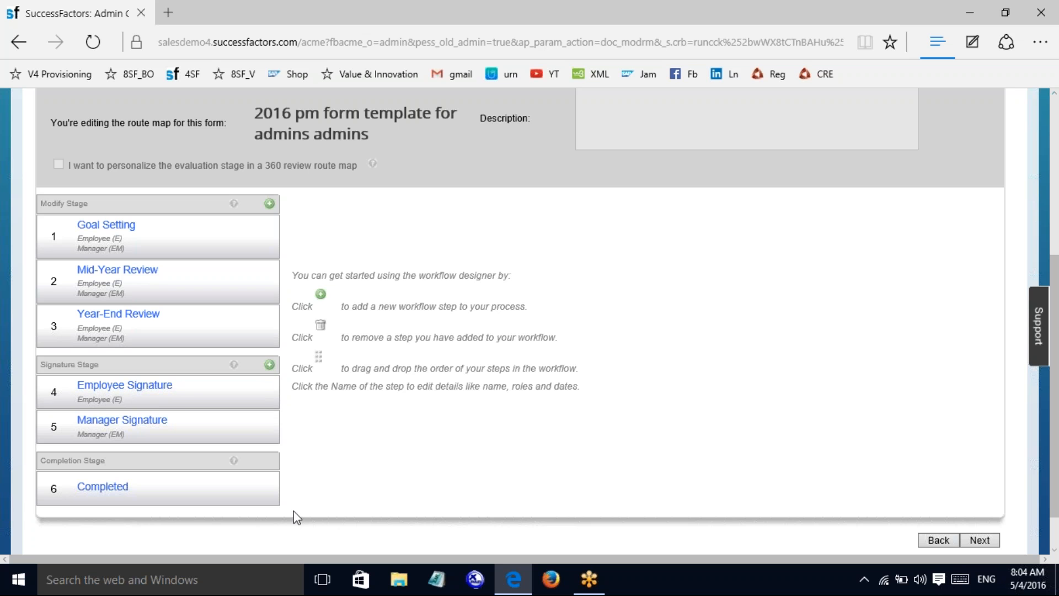
click(980, 540)
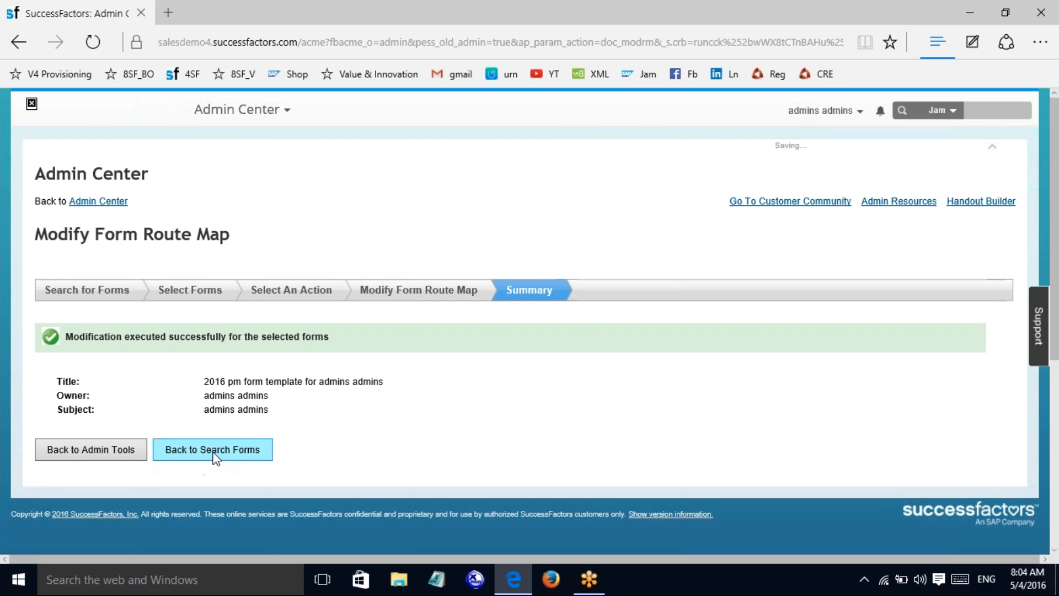
Step: Go back to Admin Tools and expand the Performance Management tile
click(96, 444)
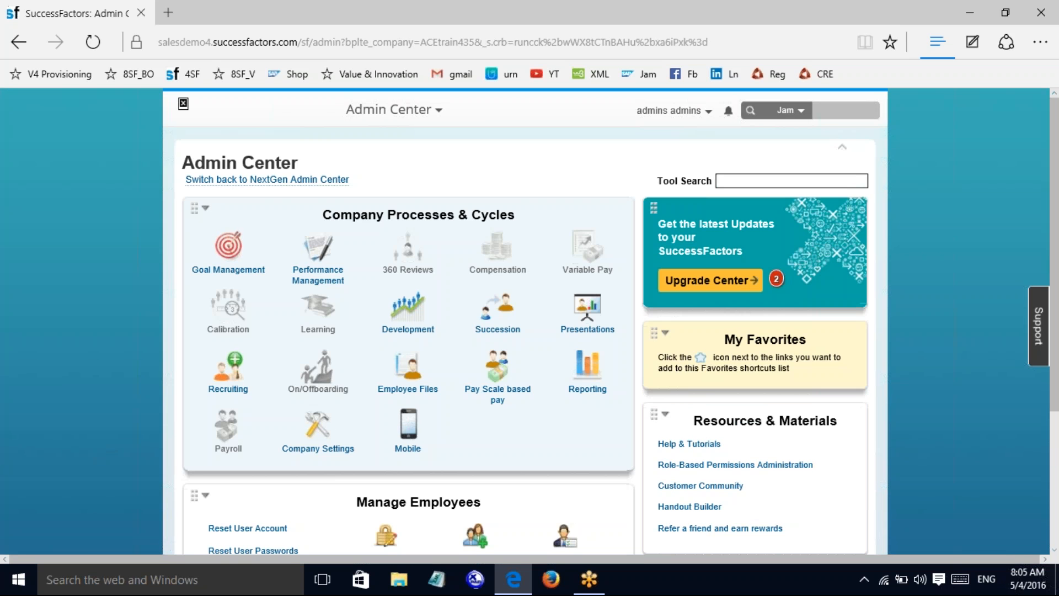
click(321, 288)
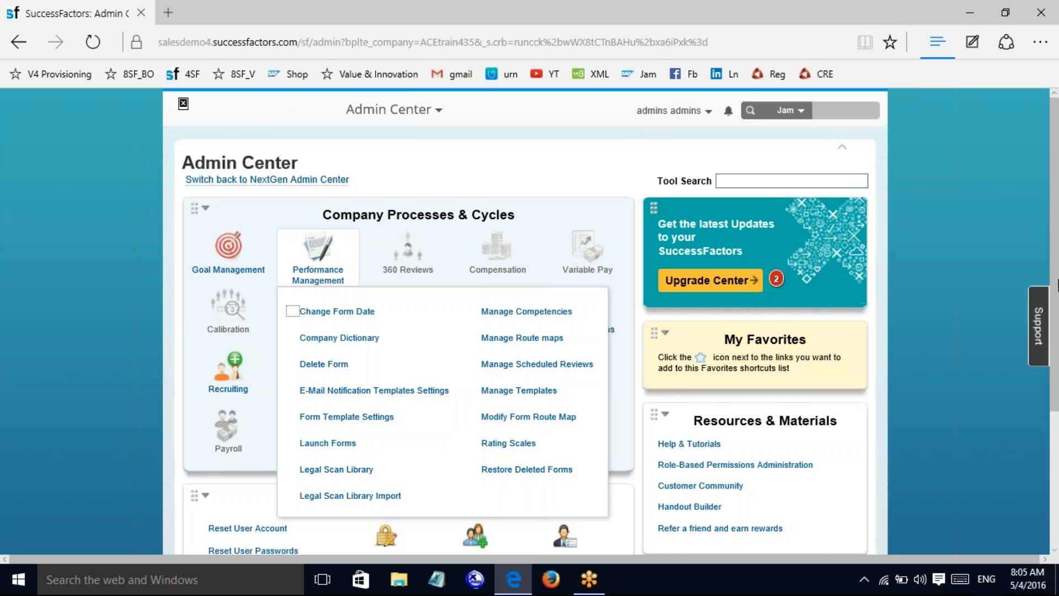
Step: Open the 2016 Annual Review (PMv12) template from Manage Templates
drag(1057, 285, 1057, 384)
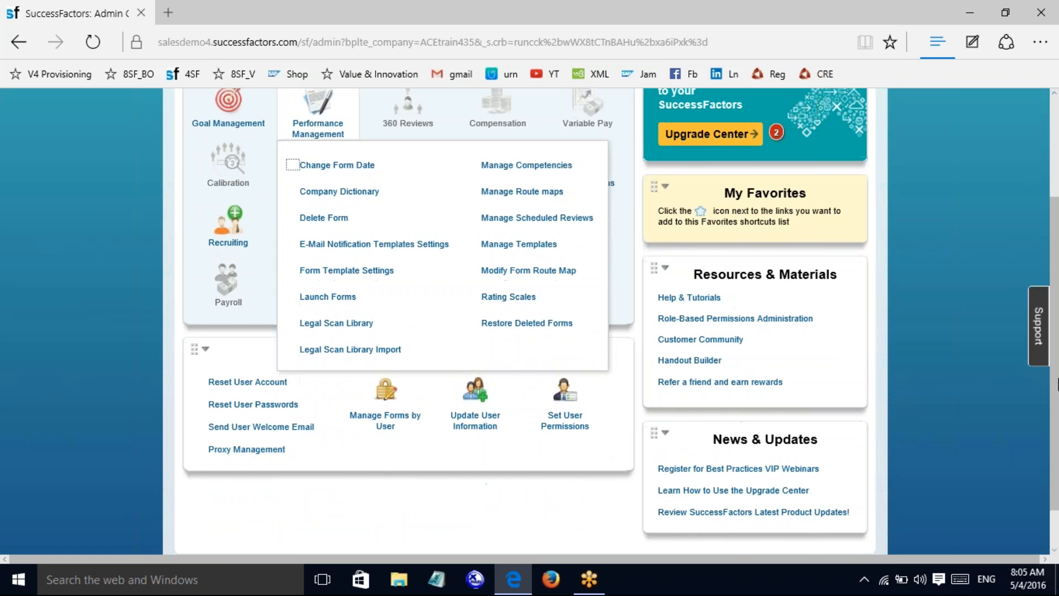
click(522, 252)
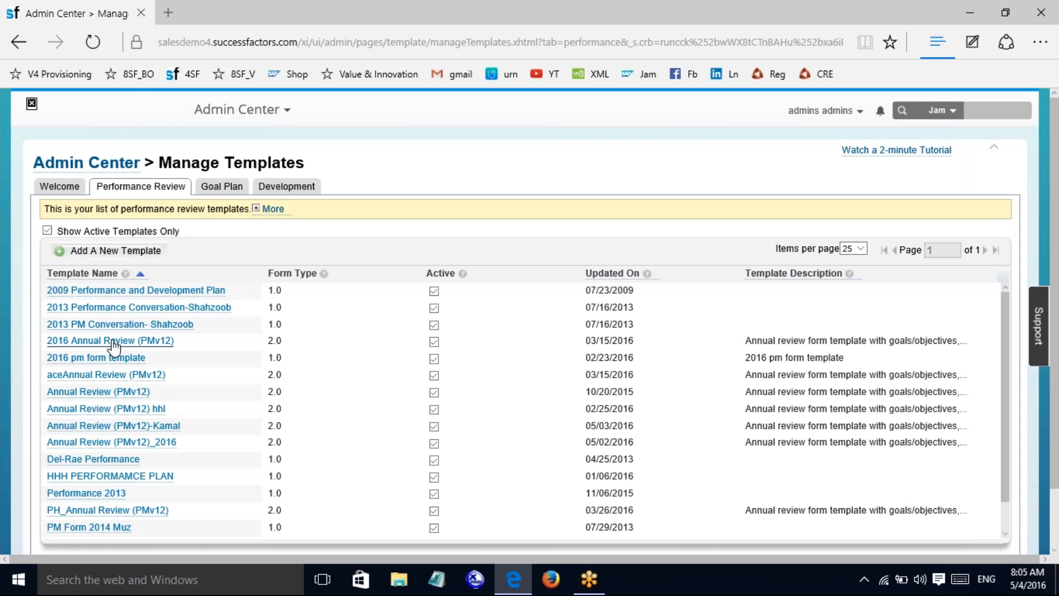
click(113, 342)
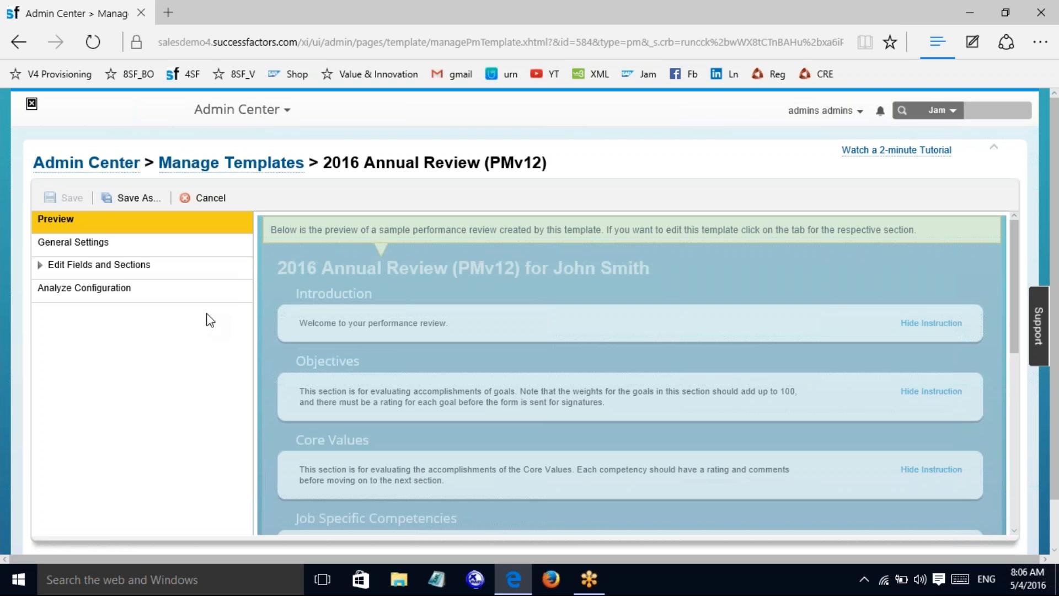
Step: Review the template's General Settings and Advanced Settings, then close the settings pop-up
click(38, 269)
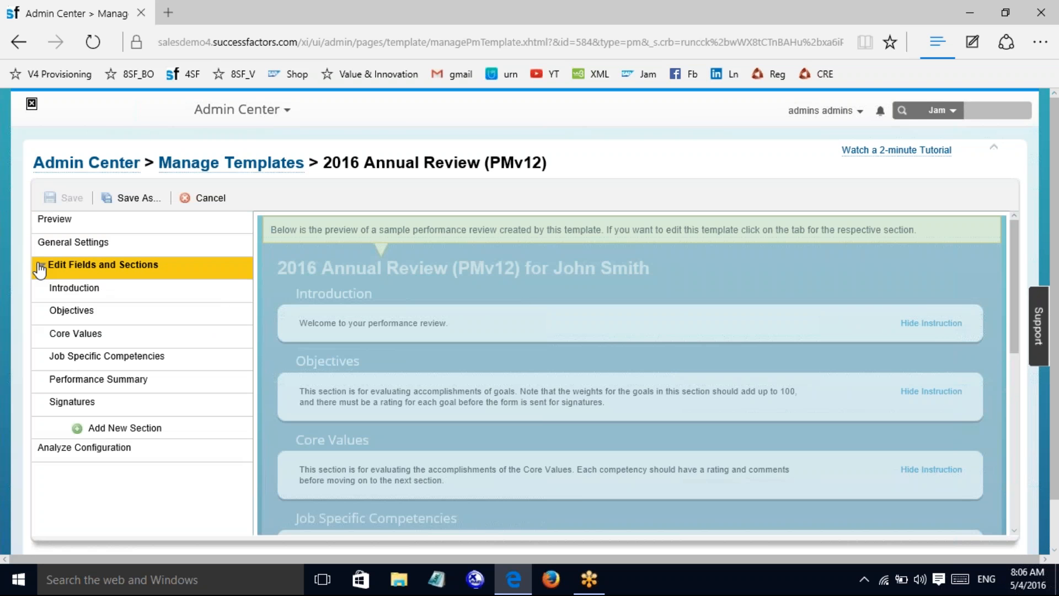
click(84, 248)
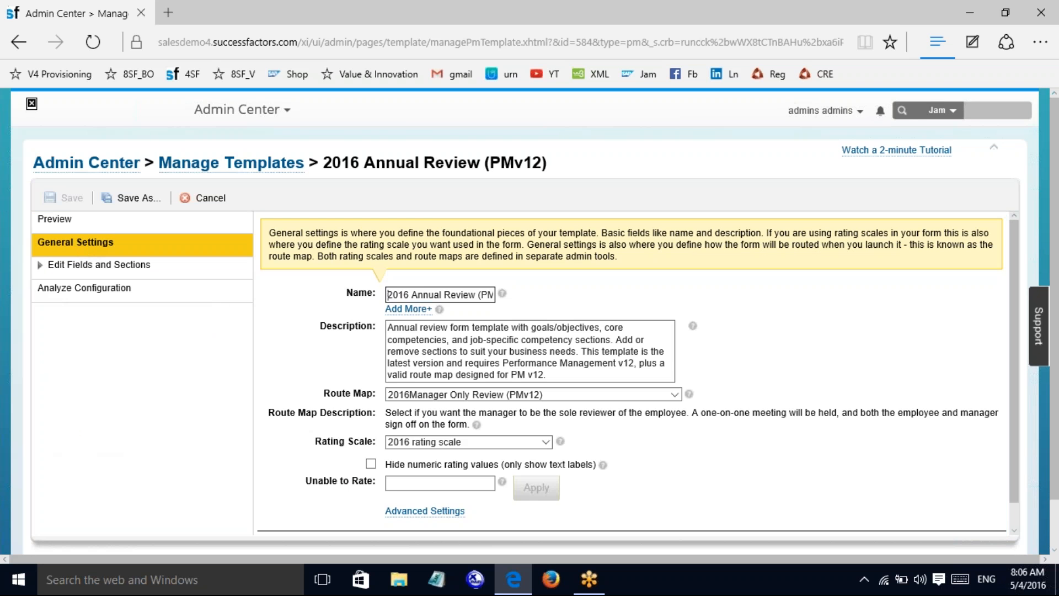
click(424, 514)
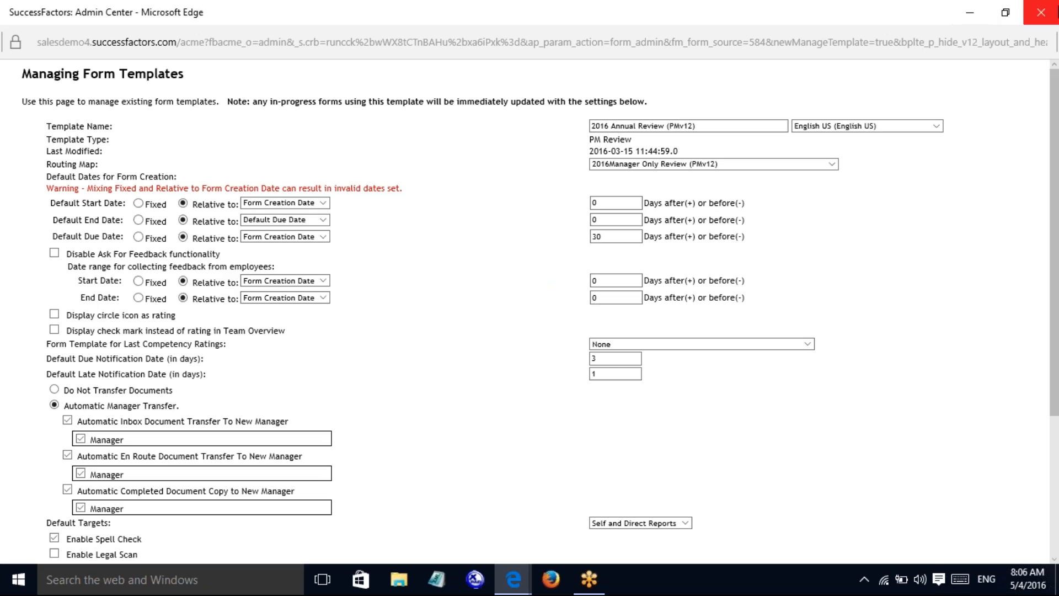
click(1041, 12)
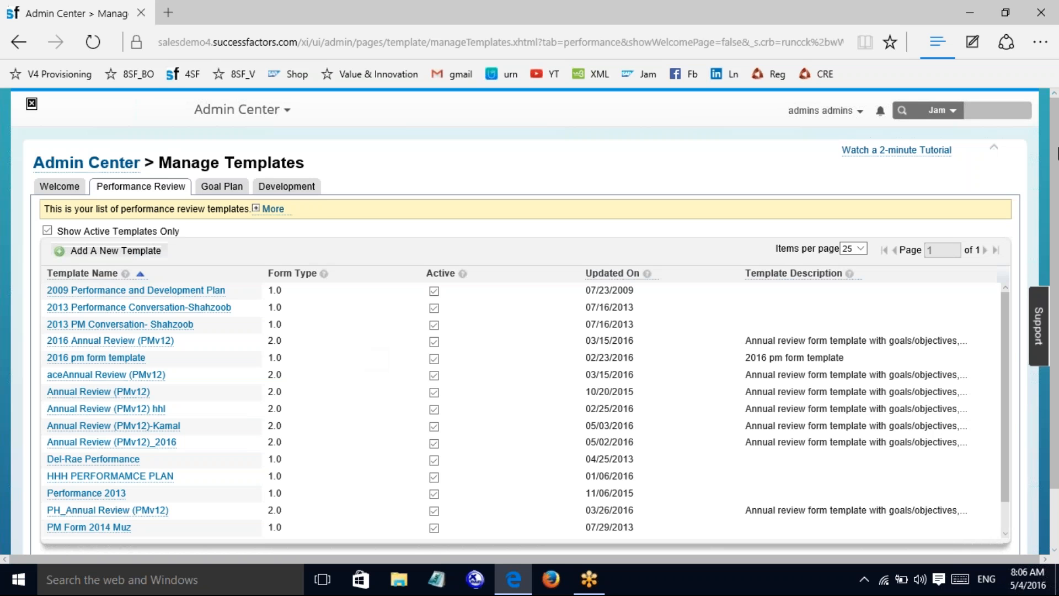
Step: Return to the Admin Center home page via its breadcrumb link
scroll(1057, 247, down, 2)
scroll(1056, 247, up, 2)
click(44, 163)
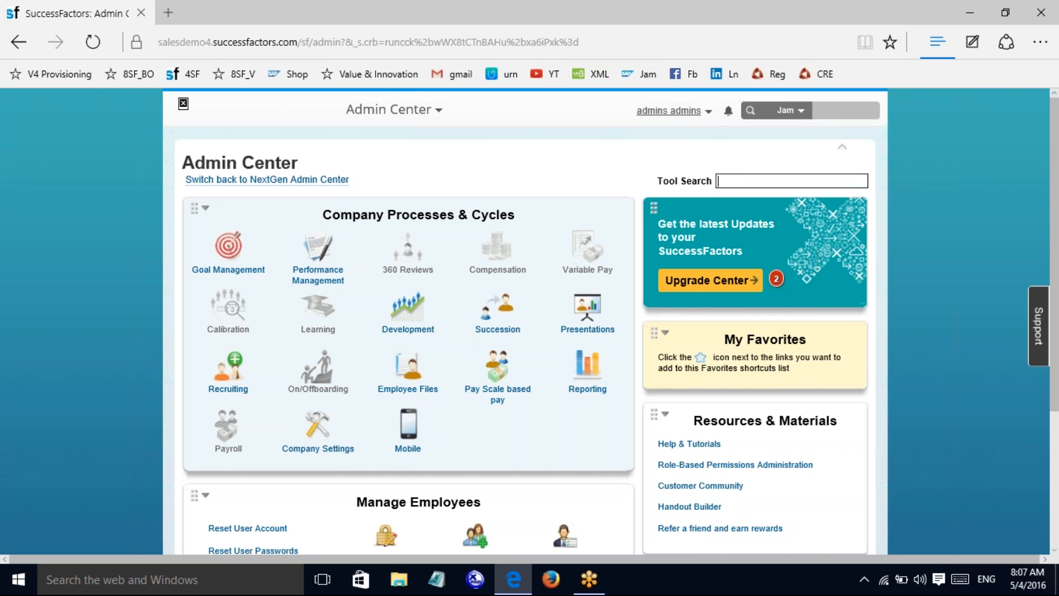
Step: Log out of the admin account from the user menu, then minimize and restore Edge
click(669, 110)
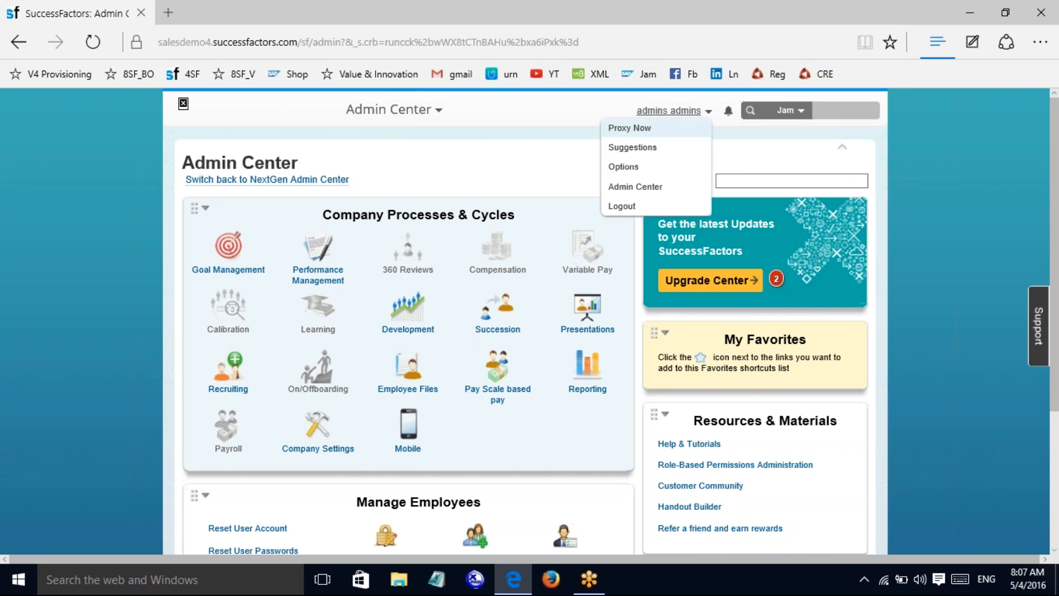
click(625, 207)
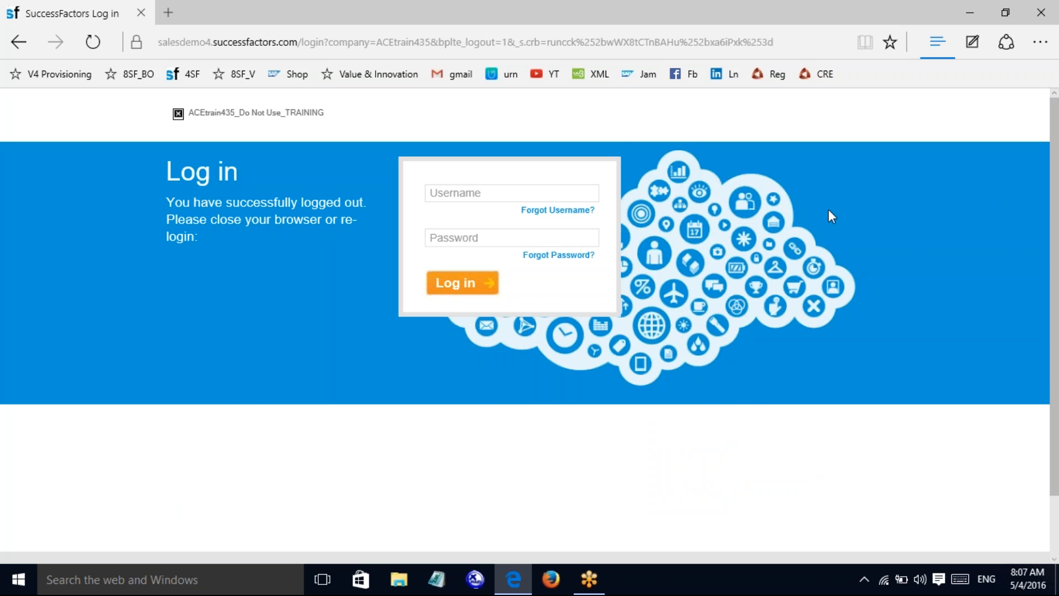
click(954, 2)
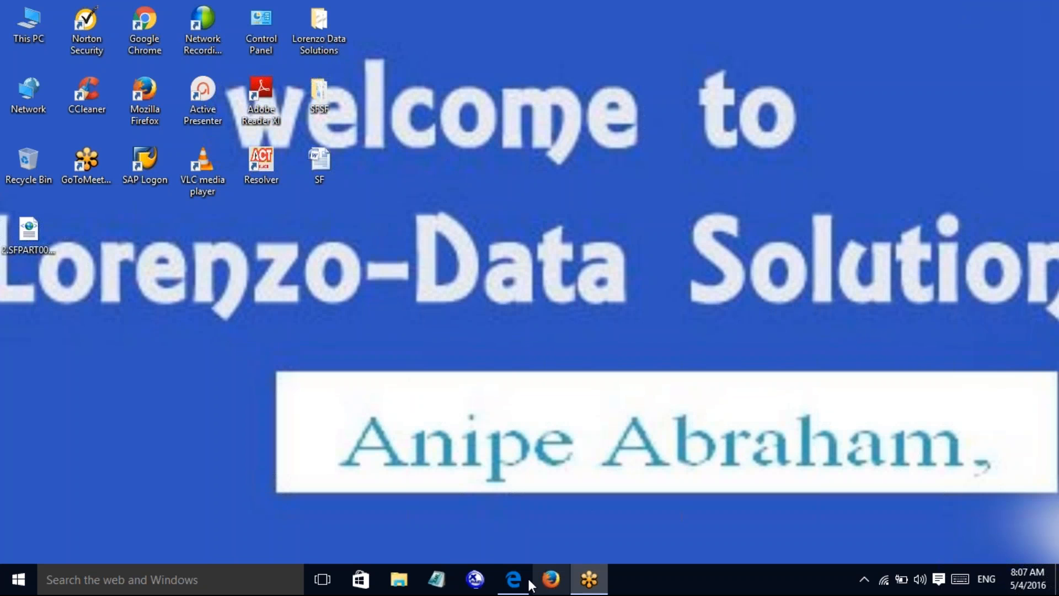
click(508, 592)
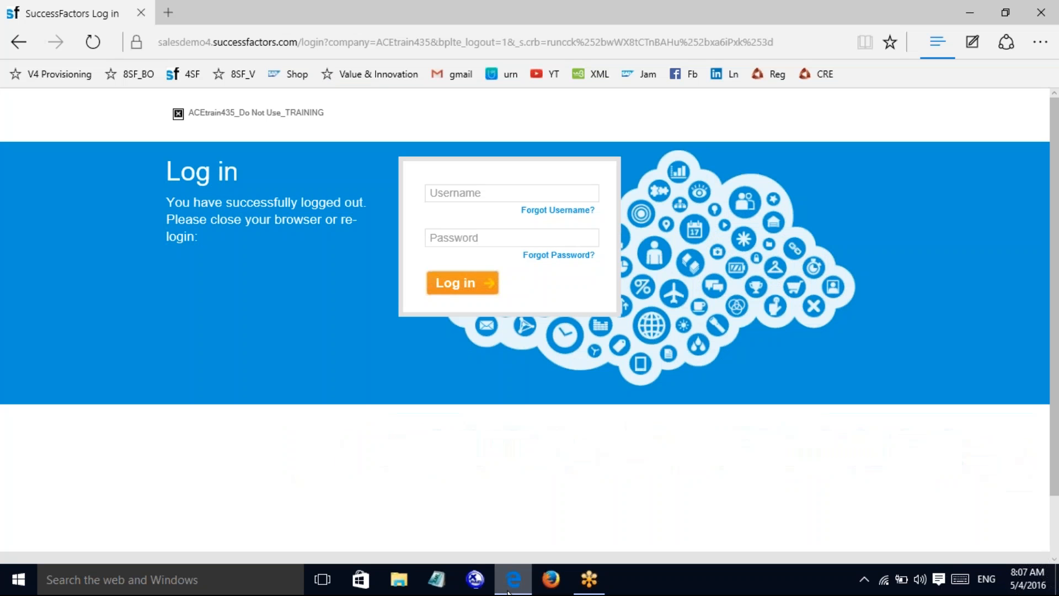